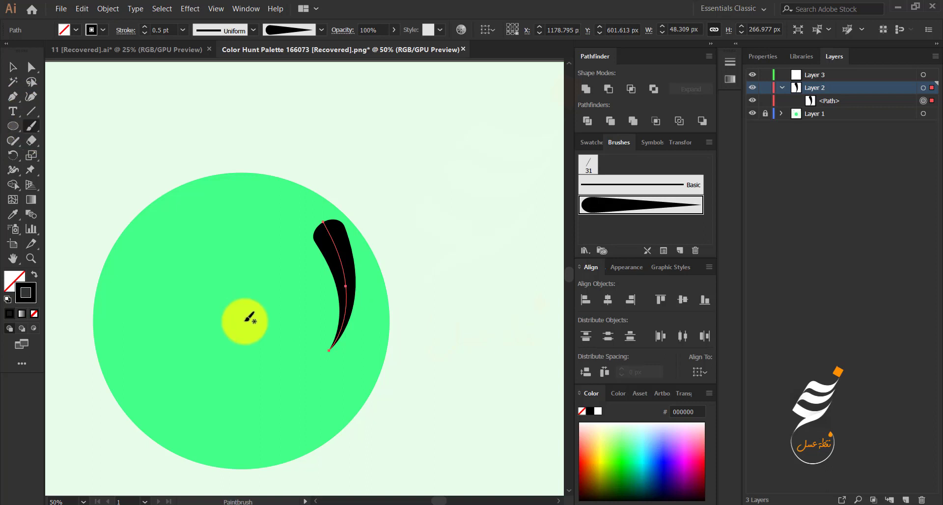
pyautogui.moveTo(203, 336)
pyautogui.mouseDown()
pyautogui.moveTo(249, 357)
pyautogui.moveTo(330, 349)
pyautogui.mouseUp()
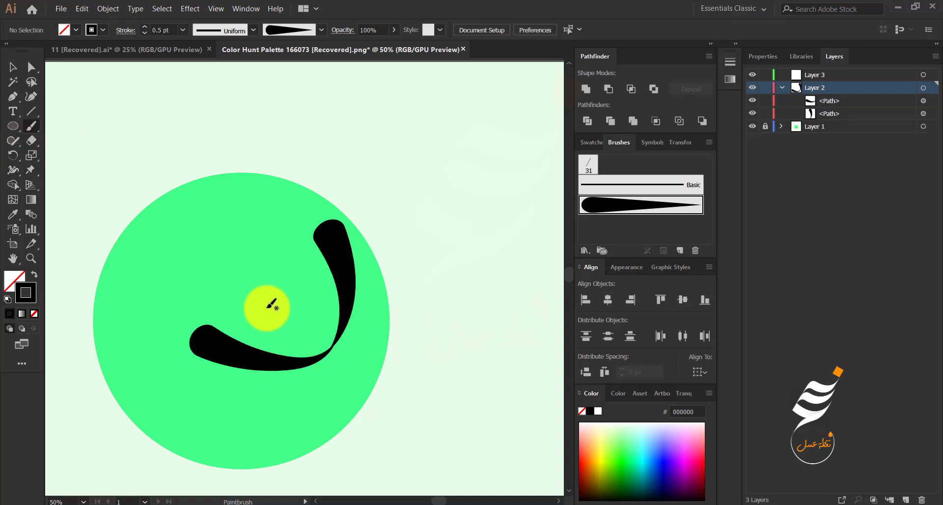
pyautogui.moveTo(280, 317)
pyautogui.mouseDown()
pyautogui.moveTo(270, 281)
pyautogui.moveTo(292, 323)
pyautogui.moveTo(265, 355)
pyautogui.mouseUp()
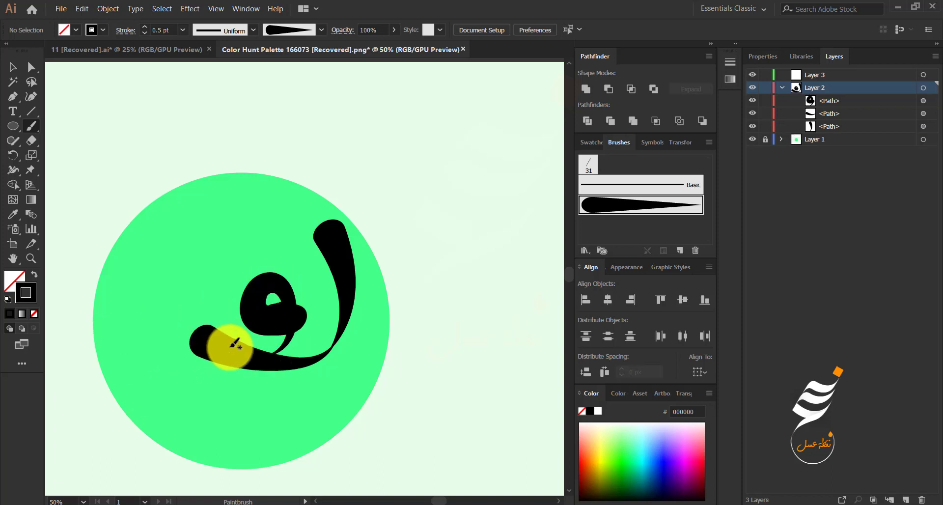
pyautogui.moveTo(220, 260); pyautogui.dragTo(231, 330)
pyautogui.press('v')
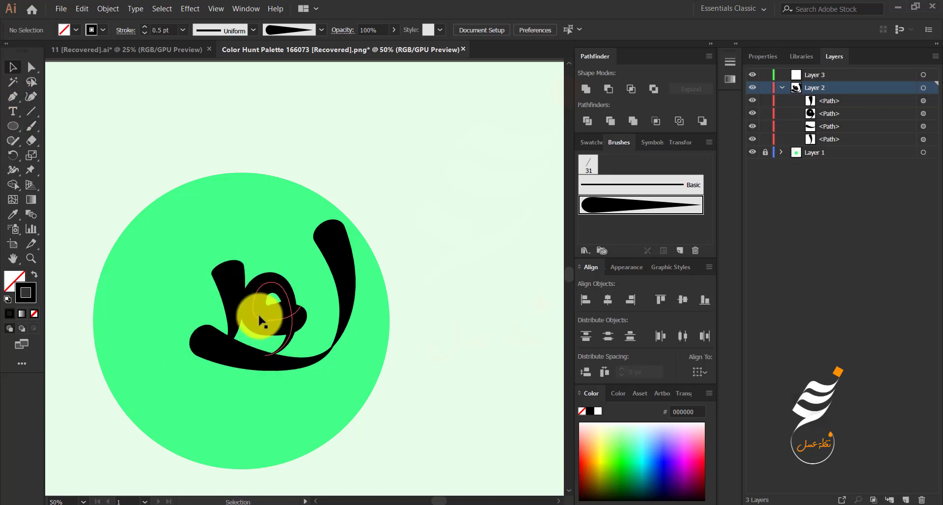
pyautogui.click(259, 314)
pyautogui.hotkey('shift', 'Right')
pyautogui.hotkey('shift', 'Right')
pyautogui.hotkey('shift', 'Right')
pyautogui.hotkey('shift', 'Right')
pyautogui.hotkey('shift', 'Right')
pyautogui.hotkey('shift', 'Right')
pyautogui.hotkey('shift', 'Down')
pyautogui.hotkey('shift', 'Down')
pyautogui.click(249, 305)
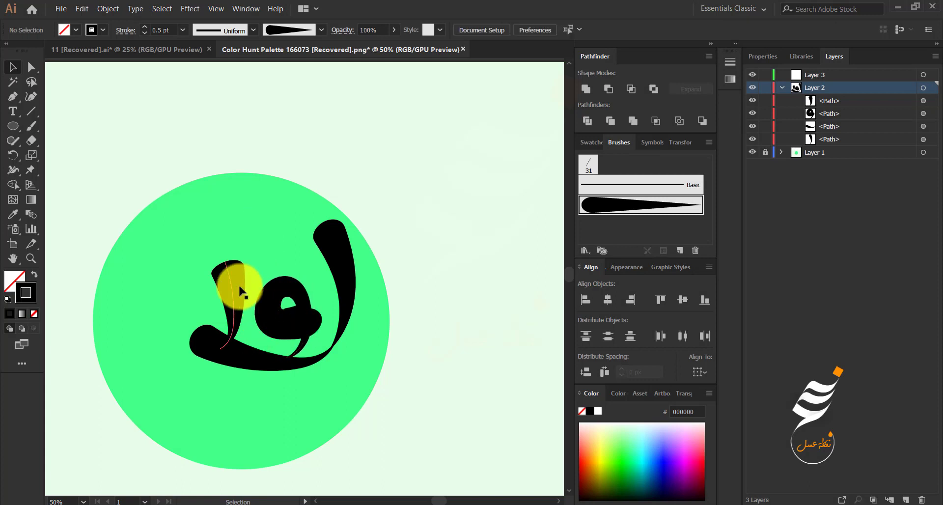
# Delete all the black brush strokes on the green circle
pyautogui.scroll(-1, 240, 288)
pyautogui.moveTo(198, 350); pyautogui.dragTo(318, 284)
pyautogui.press('Delete')
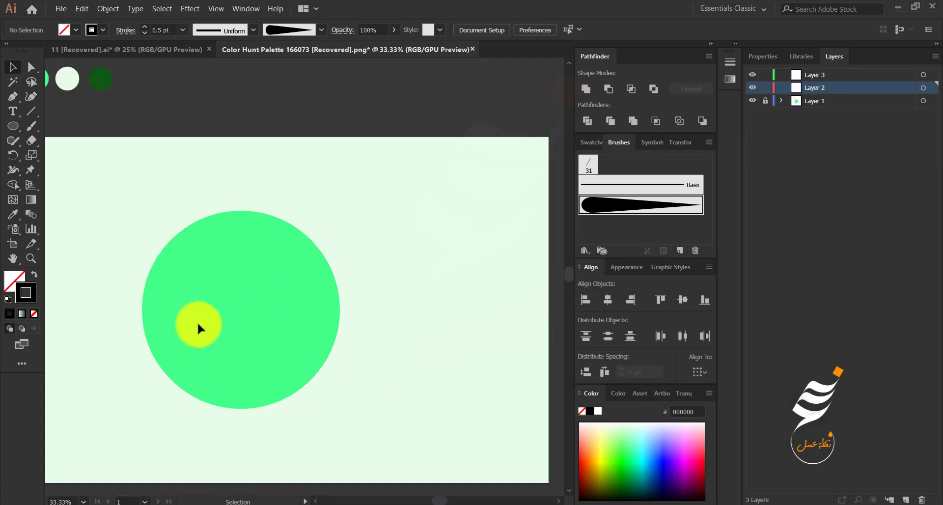
# Paint a hooked black brush stroke in the circle's right half that curves down and tapers out to the left
pyautogui.click(40, 130)
pyautogui.scroll(2, 263, 269)
pyautogui.moveTo(426, 193); pyautogui.dragTo(437, 325)
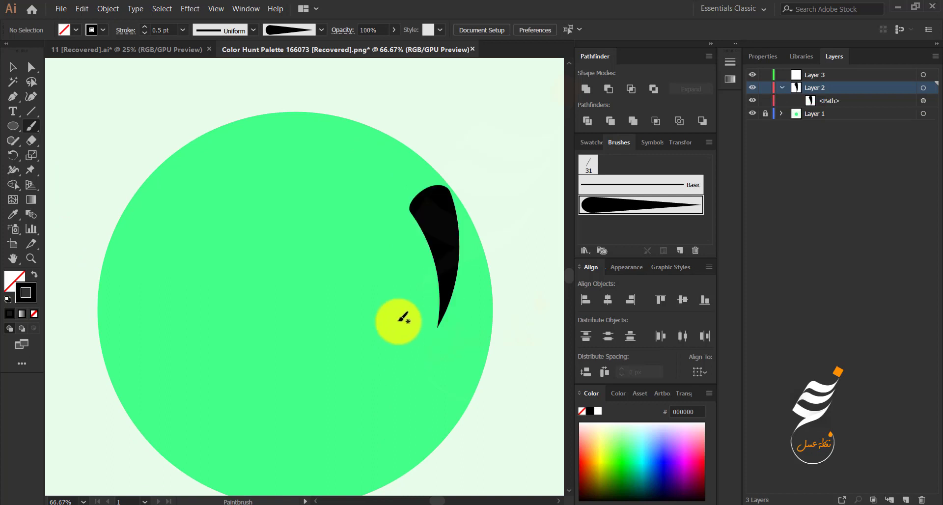
pyautogui.hotkey('ctrl', 'z')
pyautogui.moveTo(428, 187)
pyautogui.mouseDown()
pyautogui.moveTo(388, 307)
pyautogui.moveTo(325, 295)
pyautogui.mouseUp()
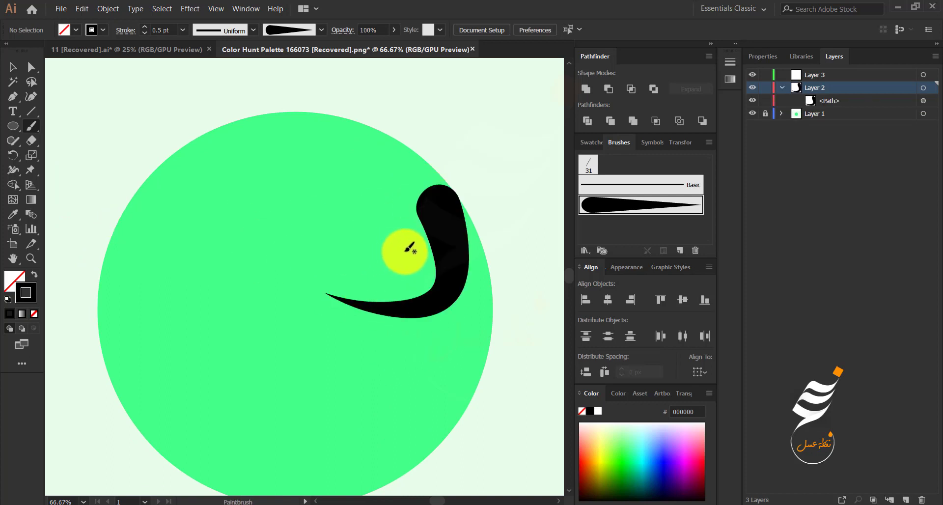
# Paint a looped stroke inside the hook's curve and a slanted stroke with a tapered tail to its left
pyautogui.moveTo(407, 249)
pyautogui.mouseDown()
pyautogui.moveTo(371, 269)
pyautogui.moveTo(376, 223)
pyautogui.moveTo(411, 306)
pyautogui.moveTo(372, 316)
pyautogui.mouseUp()
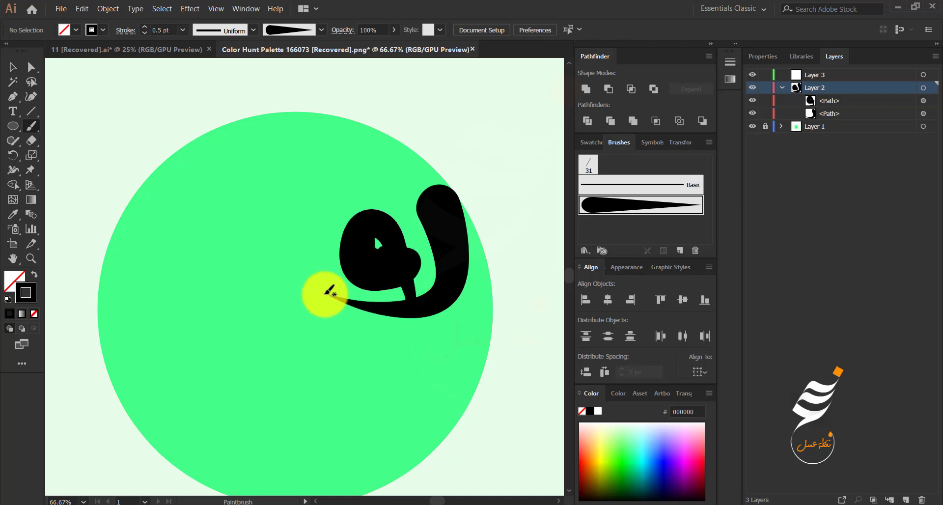
pyautogui.moveTo(329, 239)
pyautogui.mouseDown()
pyautogui.moveTo(343, 301)
pyautogui.moveTo(238, 337)
pyautogui.mouseUp()
pyautogui.hotkey('ctrl', 'z')
pyautogui.moveTo(301, 214)
pyautogui.mouseDown()
pyautogui.moveTo(343, 301)
pyautogui.moveTo(258, 314)
pyautogui.mouseUp()
# Nudge the slanted stroke left and slightly up, away from the looped stroke
pyautogui.click(13, 67)
pyautogui.click(319, 234)
pyautogui.press('Left')
pyautogui.press('Left')
pyautogui.press('Left')
pyautogui.press('Left')
pyautogui.press('Left')
pyautogui.press('Left')
pyautogui.press('Left')
pyautogui.press('Left')
pyautogui.press('Left')
pyautogui.press('Left')
pyautogui.press('Left')
pyautogui.press('Left')
pyautogui.press('Left')
pyautogui.press('Left')
pyautogui.press('Left')
pyautogui.press('Left')
pyautogui.press('Left')
pyautogui.press('Left')
pyautogui.press('Left')
pyautogui.press('Left')
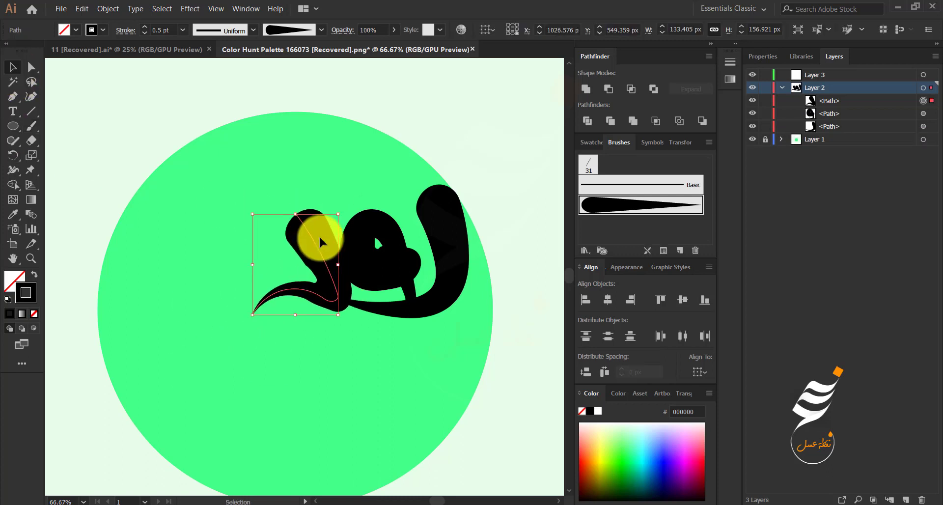
pyautogui.press('Up')
pyautogui.press('Up')
pyautogui.press('Up')
pyautogui.press('Up')
pyautogui.press('Up')
# Extend the hooked stroke's tapered end to the left by moving its end anchor point under the slanted stroke
pyautogui.click(360, 305)
pyautogui.press('a')
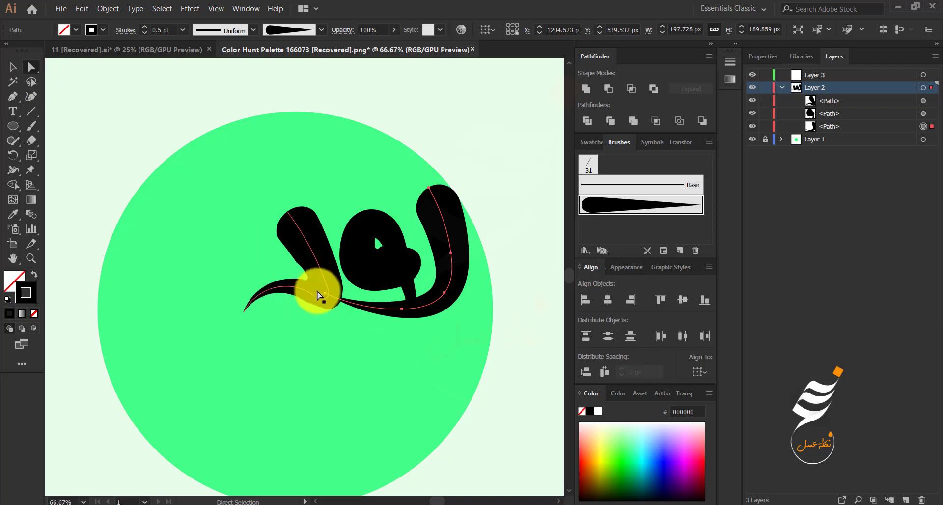
pyautogui.moveTo(316, 290); pyautogui.dragTo(285, 290)
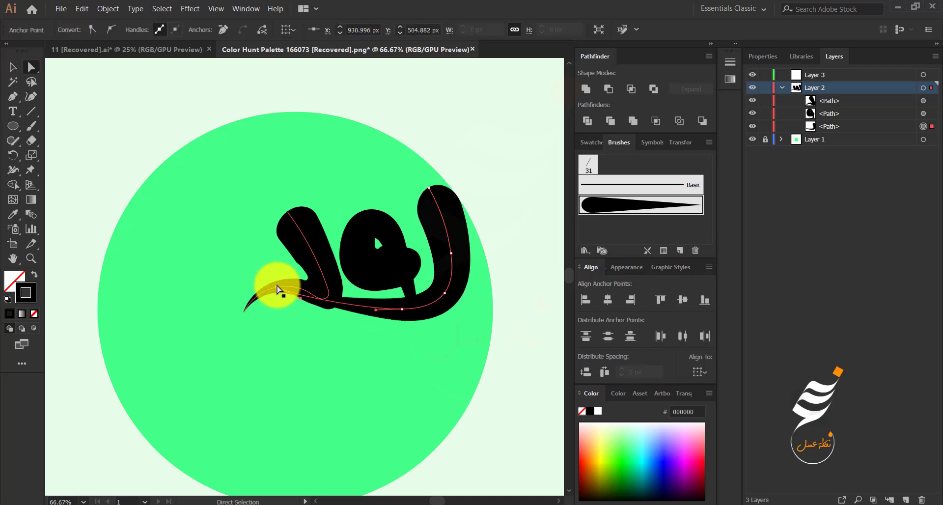
# Nudge the slanted stroke with the tapered tail a little to the right
pyautogui.click(277, 285)
pyautogui.press('Right')
pyautogui.press('Right')
pyautogui.press('Right')
pyautogui.press('Right')
pyautogui.press('Right')
pyautogui.press('Right')
pyautogui.press('Right')
pyautogui.press('Right')
pyautogui.press('Right')
pyautogui.press('Right')
pyautogui.press('Right')
# Nudge the looped stroke to the right, closer to the hooked stroke
pyautogui.click(360, 273)
pyautogui.press('Right')
pyautogui.press('Right')
pyautogui.press('Right')
pyautogui.press('Right')
pyautogui.press('Right')
pyautogui.press('Right')
pyautogui.press('Right')
pyautogui.press('Right')
pyautogui.press('Right')
pyautogui.press('Right')
pyautogui.press('Right')
pyautogui.press('Right')
pyautogui.press('Right')
pyautogui.press('Right')
pyautogui.press('Right')
pyautogui.press('Right')
pyautogui.press('Right')
pyautogui.press('Right')
pyautogui.press('Right')
pyautogui.press('Right')
# Nudge the slanted stroke further right to close the spacing to the looped stroke
pyautogui.click(221, 258)
pyautogui.click(319, 298)
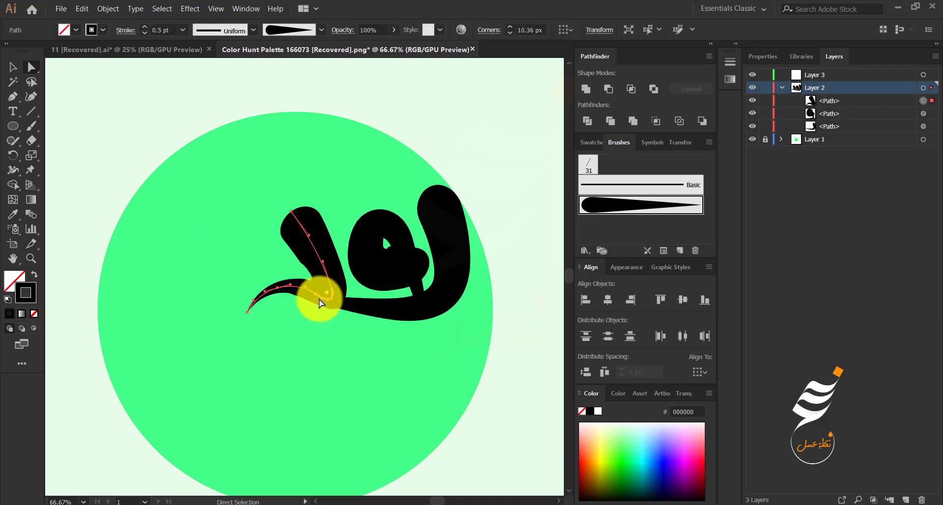
pyautogui.press('Right')
pyautogui.press('Right')
pyautogui.press('Right')
pyautogui.press('Right')
pyautogui.press('Right')
pyautogui.press('Right')
pyautogui.press('Right')
# Enlarge the three brush strokes together in the circle and expand their appearance into filled shapes
pyautogui.scroll(1, 291, 261)
pyautogui.scroll(-1, 288, 264)
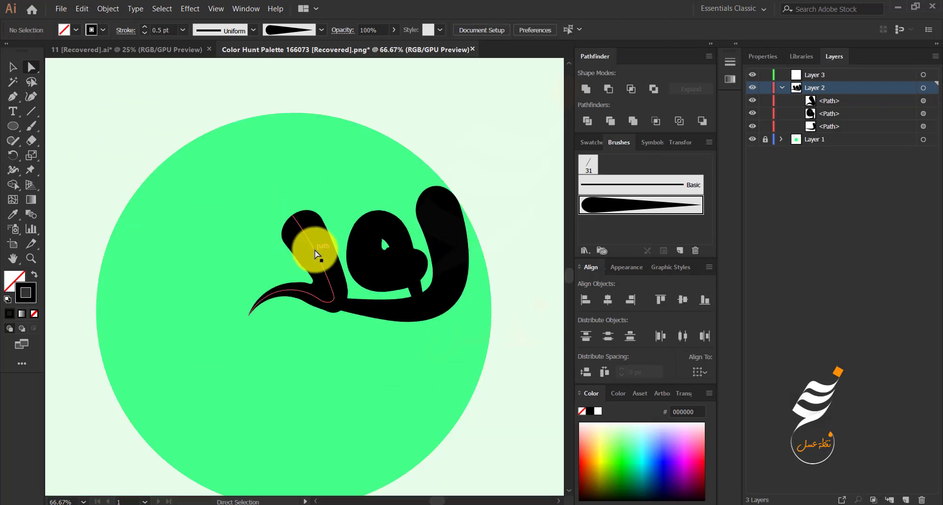
pyautogui.click(14, 68)
pyautogui.moveTo(240, 338); pyautogui.dragTo(470, 183)
pyautogui.moveTo(450, 315)
pyautogui.mouseDown()
pyautogui.moveTo(491, 341)
pyautogui.moveTo(379, 324)
pyautogui.mouseUp()
pyautogui.click(107, 8)
pyautogui.click(132, 134)
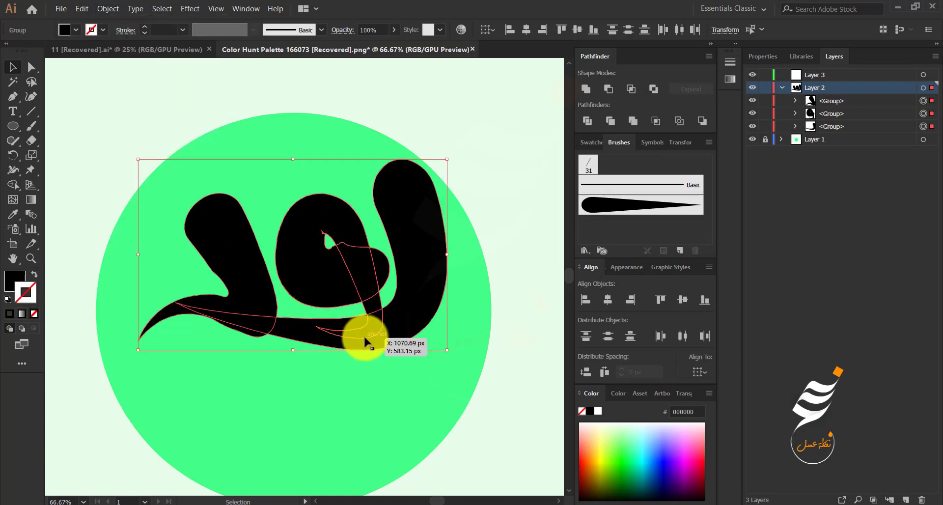
# Change the fill of all the lettering shapes to white (ffffff)
pyautogui.click(89, 174)
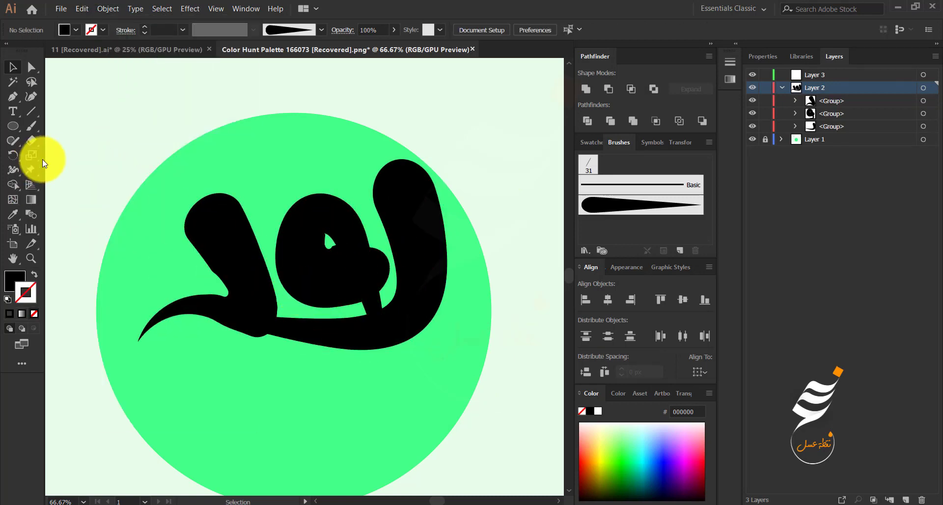
pyautogui.moveTo(288, 241); pyautogui.dragTo(295, 236)
pyautogui.doubleClick(17, 280)
pyautogui.moveTo(45, 336); pyautogui.dragTo(40, 311)
pyautogui.click(327, 316)
pyautogui.click(221, 130)
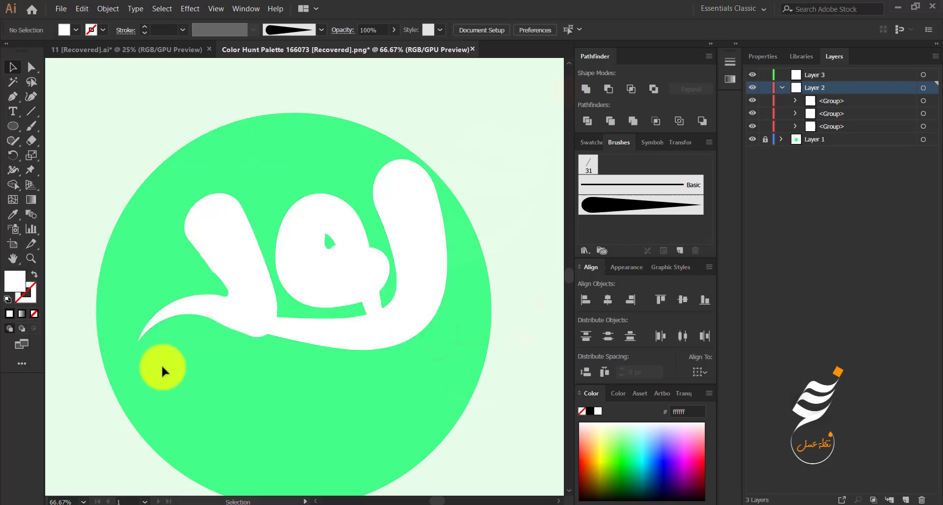
# Move the whole white lettering slightly left and down within the green circle
pyautogui.moveTo(161, 364); pyautogui.dragTo(387, 236)
pyautogui.moveTo(400, 233); pyautogui.dragTo(386, 238)
pyautogui.click(310, 140)
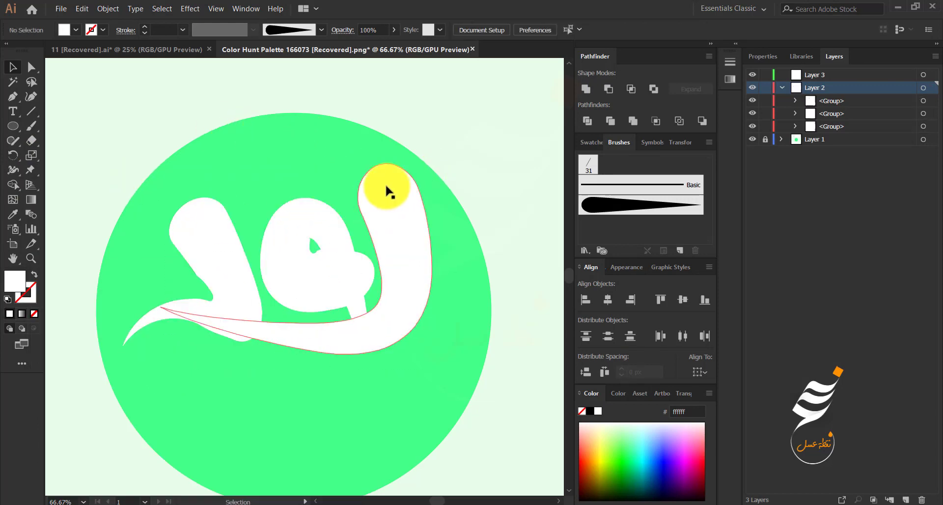
# Draw a closed, thin curved sliver with the Pen tool across the upper right edge of the hooked letter
pyautogui.click(17, 95)
pyautogui.scroll(2, 391, 202)
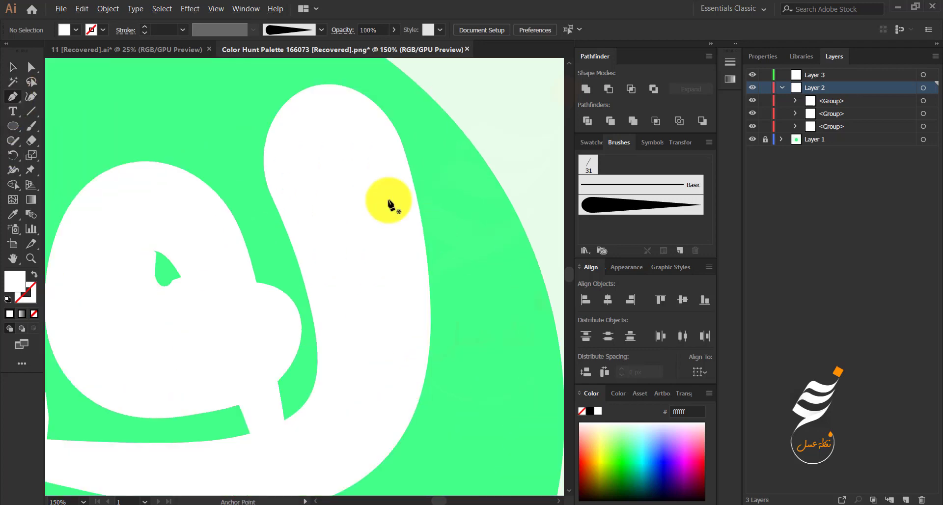
pyautogui.click(404, 149)
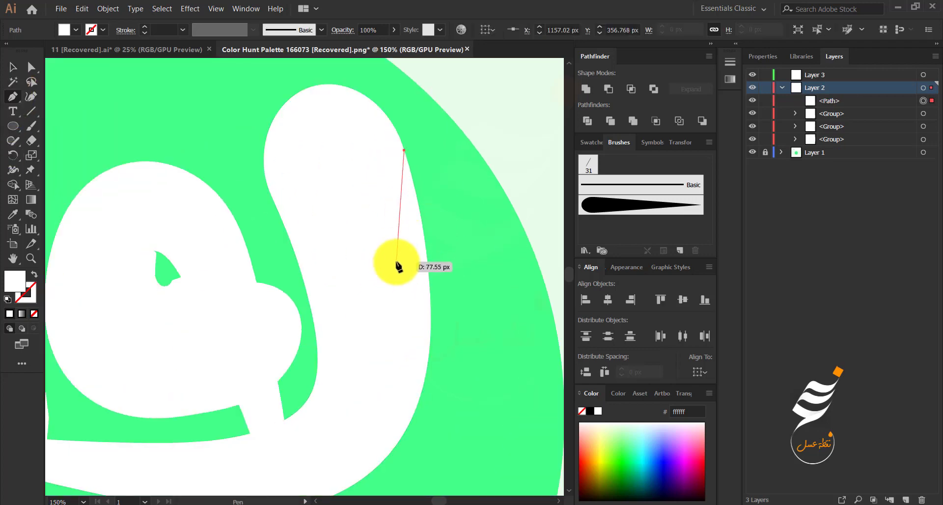
pyautogui.moveTo(418, 225); pyautogui.dragTo(419, 197)
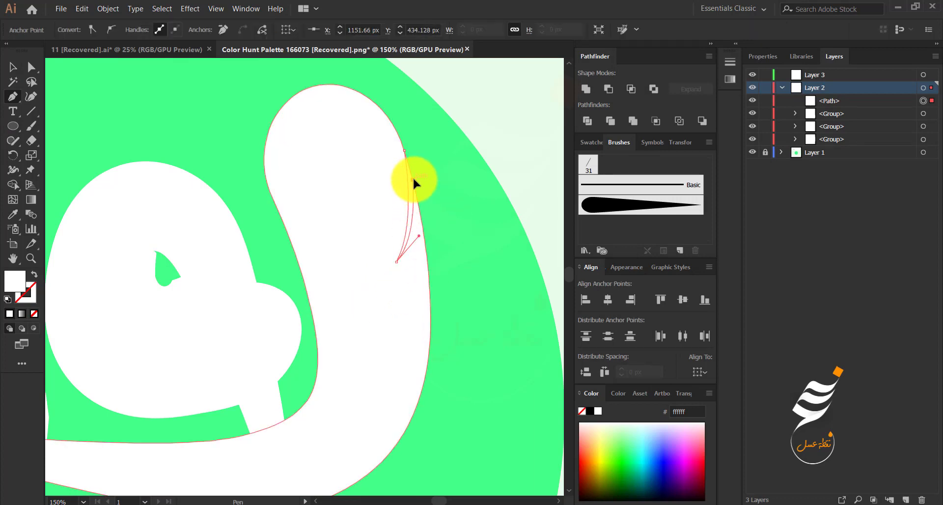
pyautogui.click(433, 153)
pyautogui.click(404, 150)
# Subtract the curved sliver from the hooked letter with Minus Front to cut a notch in its right edge
pyautogui.click(13, 67)
pyautogui.keyDown('shift'); pyautogui.click(343, 122); pyautogui.keyUp('shift')
pyautogui.click(608, 89)
pyautogui.click(534, 126)
# Draw a second curved sliver with the Pen tool just above the first notch on the hooked letter
pyautogui.scroll(-1, 464, 161)
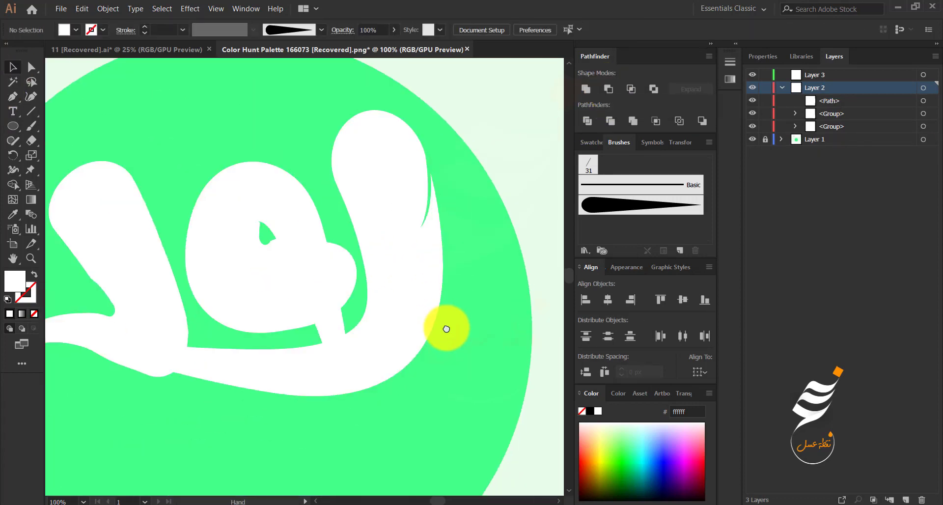
pyautogui.scroll(1, 412, 182)
pyautogui.press('p')
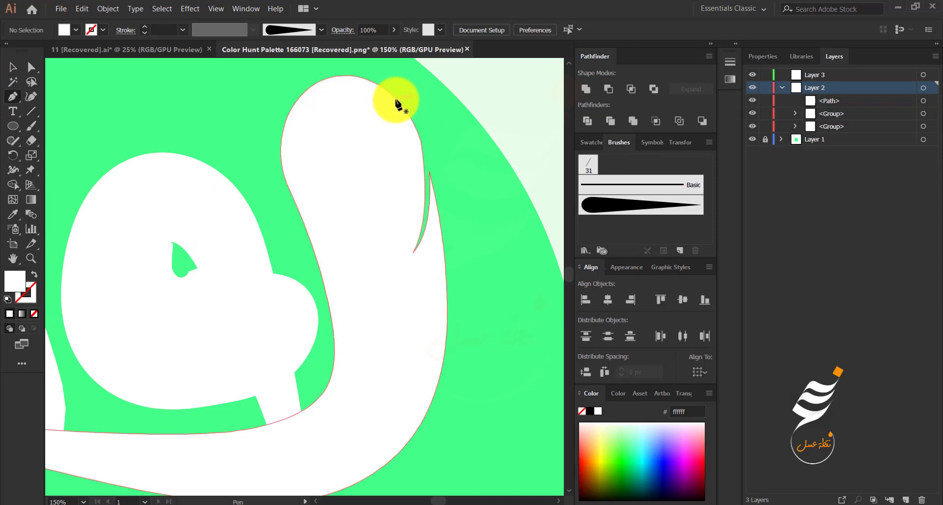
pyautogui.click(398, 100)
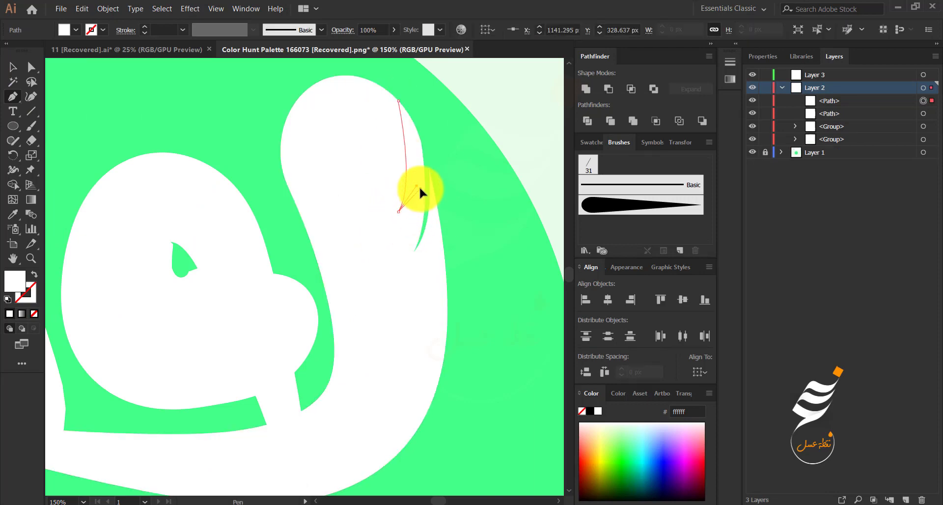
pyautogui.moveTo(419, 188); pyautogui.dragTo(419, 187)
pyautogui.click(427, 91)
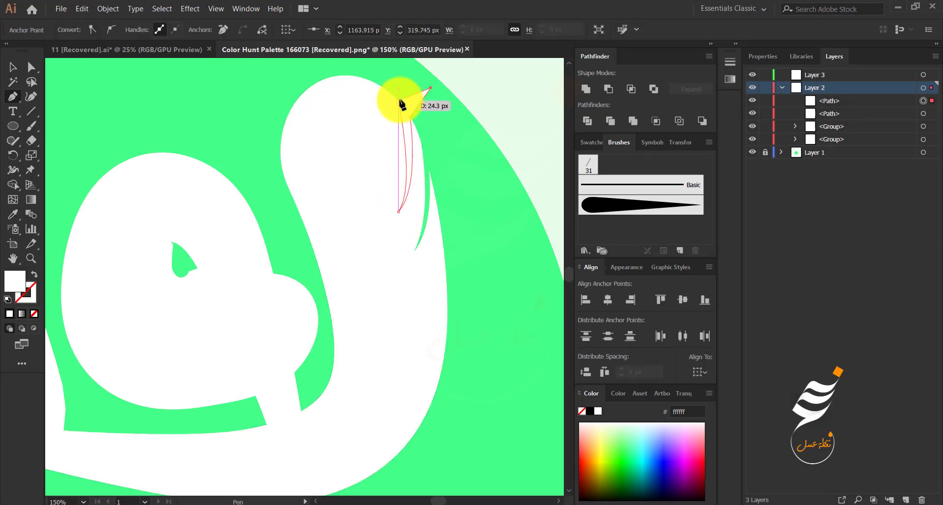
pyautogui.click(398, 100)
# Subtract the second sliver from the hooked letter to cut another notch above the first
pyautogui.click(13, 66)
pyautogui.keyDown('shift'); pyautogui.click(344, 123); pyautogui.keyUp('shift')
pyautogui.click(608, 89)
pyautogui.click(510, 135)
# Draw a pointed curved sliver with the Pen tool across the left edge of the hooked letter, below its rounded head
pyautogui.scroll(-1, 426, 239)
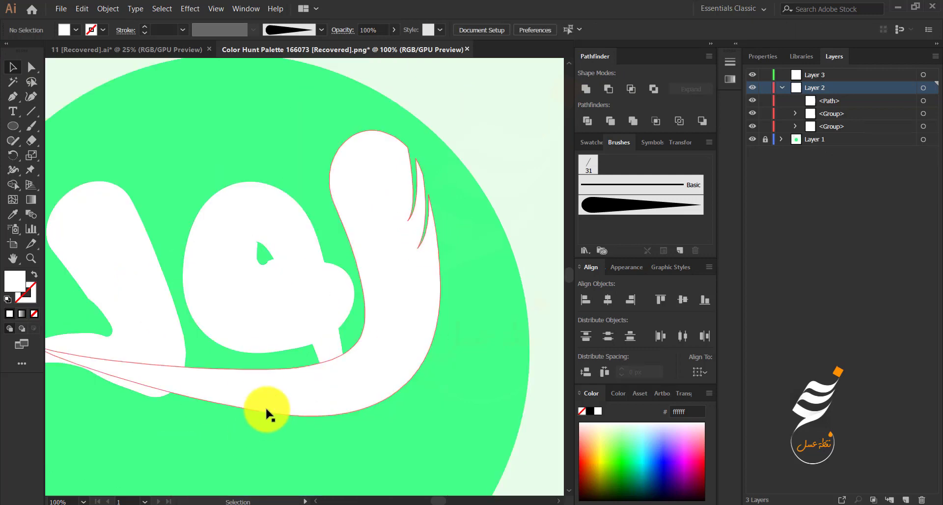
pyautogui.click(12, 97)
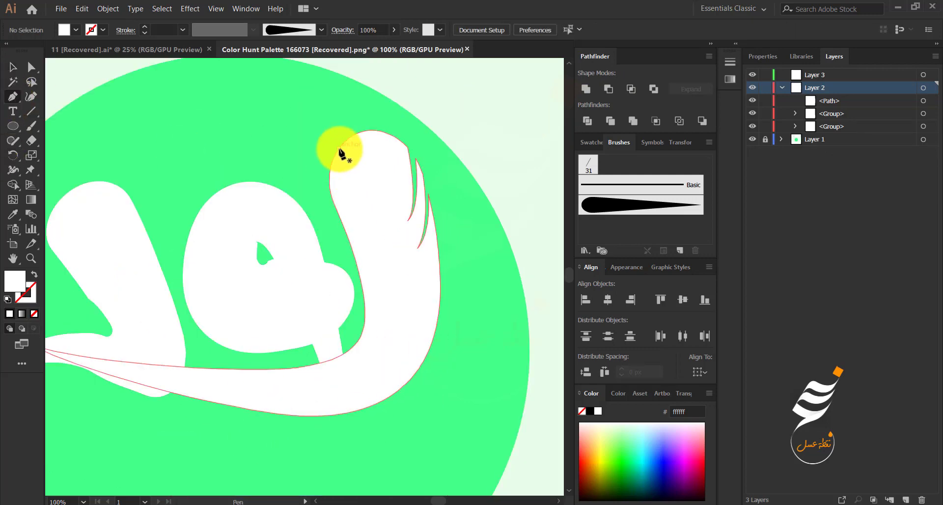
pyautogui.click(331, 199)
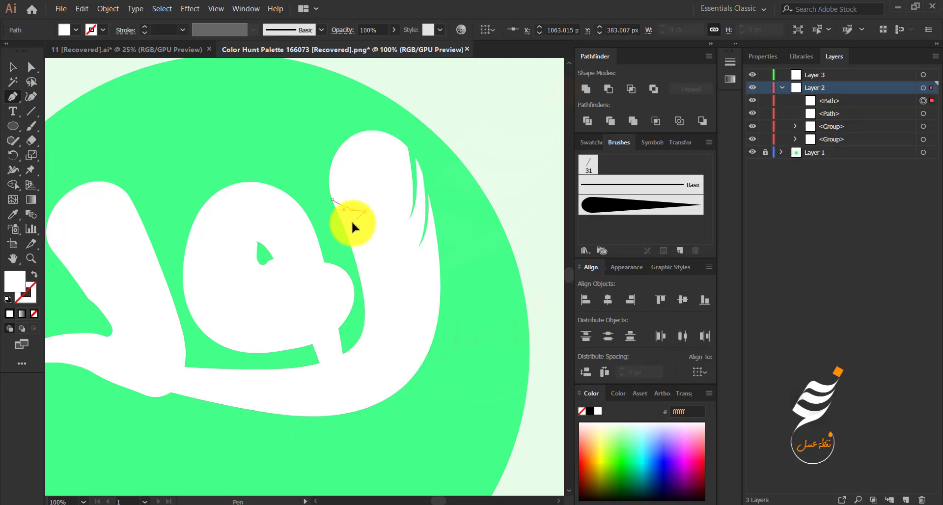
pyautogui.moveTo(345, 211); pyautogui.dragTo(344, 214)
pyautogui.click(337, 209)
pyautogui.click(278, 175)
pyautogui.click(332, 199)
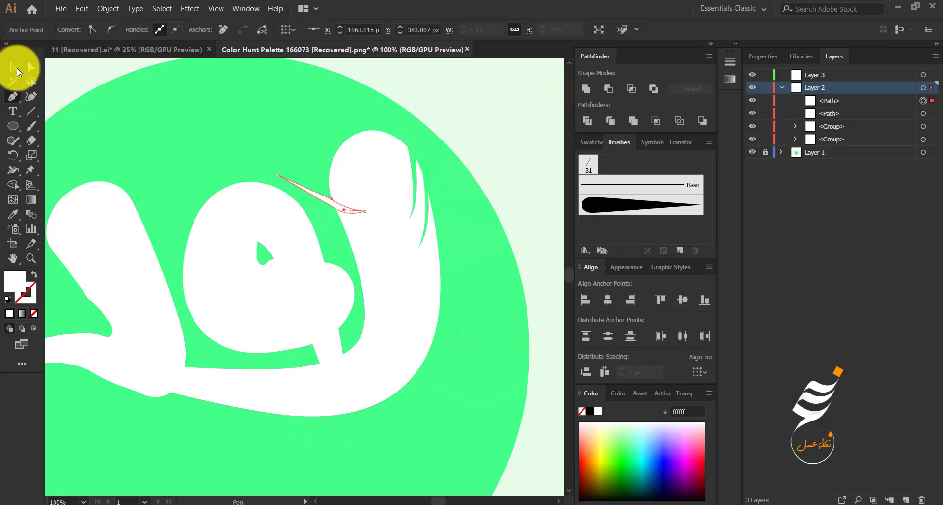
# Subtract the pointed sliver from the hooked letter to notch its left edge below the head
pyautogui.click(13, 67)
pyautogui.keyDown('shift'); pyautogui.click(380, 172); pyautogui.keyUp('shift')
pyautogui.click(612, 93)
# Unite the notched hooked letter with the slanted letter into a single shape
pyautogui.keyDown('alt'); pyautogui.scroll(-3, 410, 280); pyautogui.keyUp('alt')
pyautogui.keyDown('alt'); pyautogui.scroll(5, 263, 158); pyautogui.keyUp('alt')
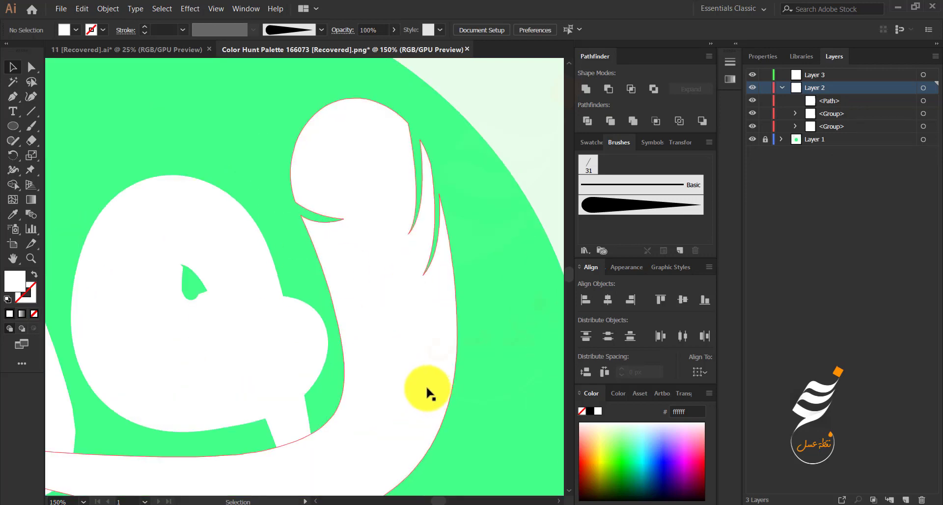
pyautogui.keyDown('alt'); pyautogui.scroll(-1, 427, 393); pyautogui.keyUp('alt')
pyautogui.keyDown('shift'); pyautogui.click(171, 331); pyautogui.keyUp('shift')
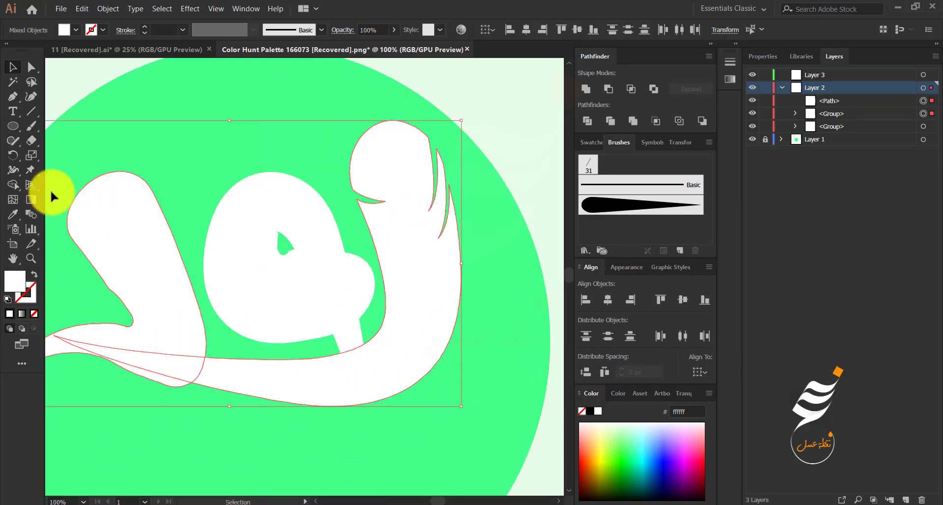
pyautogui.click(585, 88)
# Draw a closed, curved wedge with the Pen tool over the outer lower right bend of the hooked letter
pyautogui.click(13, 97)
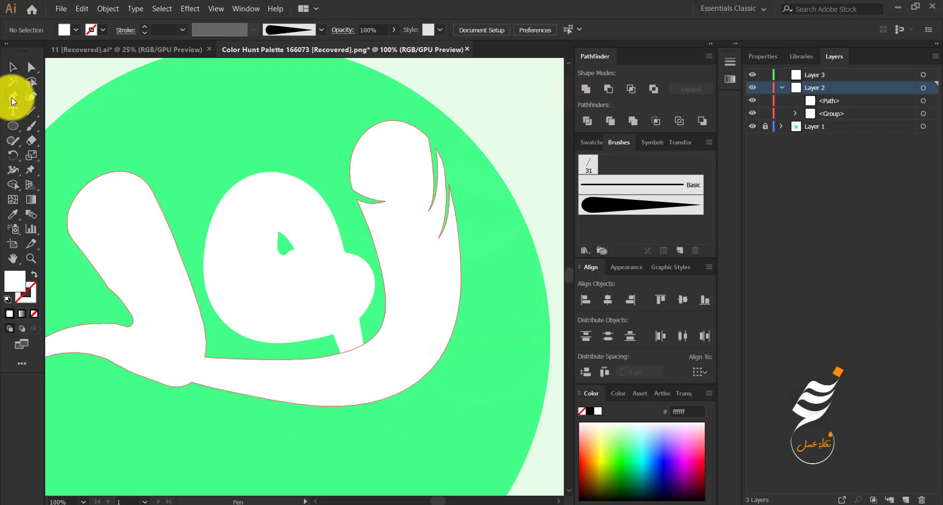
pyautogui.keyDown('alt'); pyautogui.scroll(1, 424, 418); pyautogui.keyUp('alt')
pyautogui.click(467, 274)
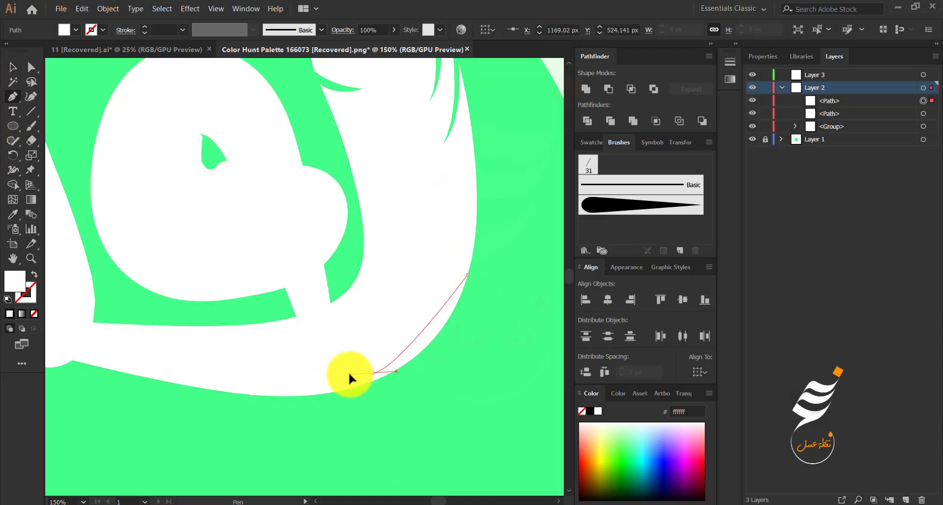
pyautogui.moveTo(323, 385); pyautogui.dragTo(330, 391)
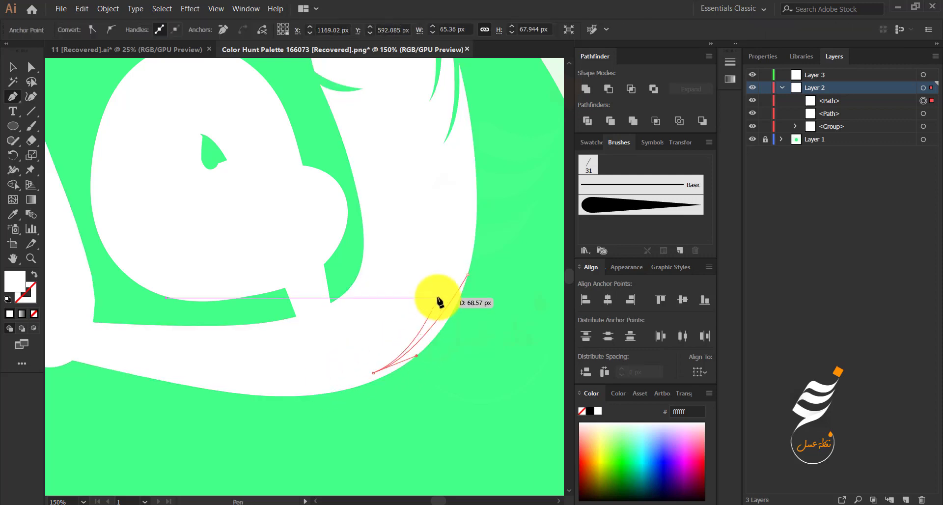
pyautogui.click(476, 218)
pyautogui.click(505, 246)
pyautogui.click(467, 274)
pyautogui.click(12, 67)
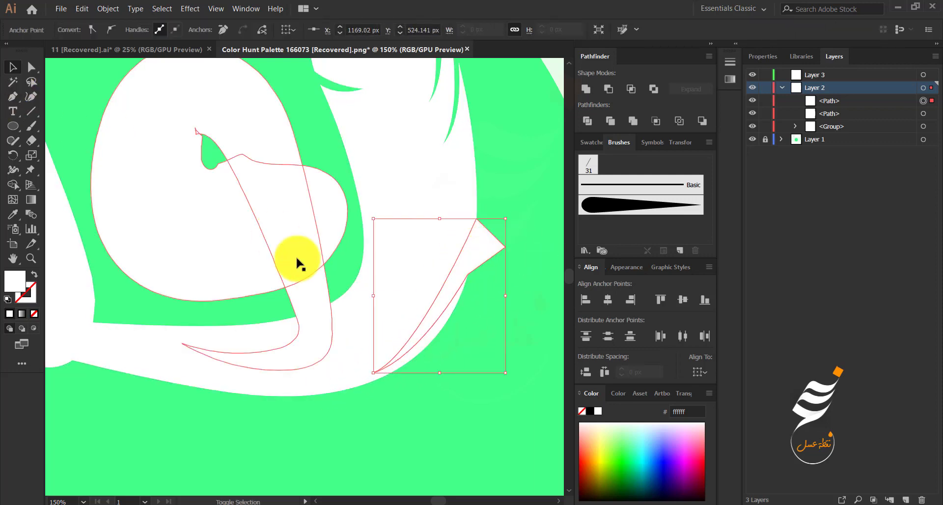
# Subtract the curved wedge from the outer lower right bend of the hooked letter
pyautogui.keyDown('shift'); pyautogui.click(340, 353); pyautogui.keyUp('shift')
pyautogui.click(607, 89)
pyautogui.scroll(-2, 485, 226)
pyautogui.click(483, 302)
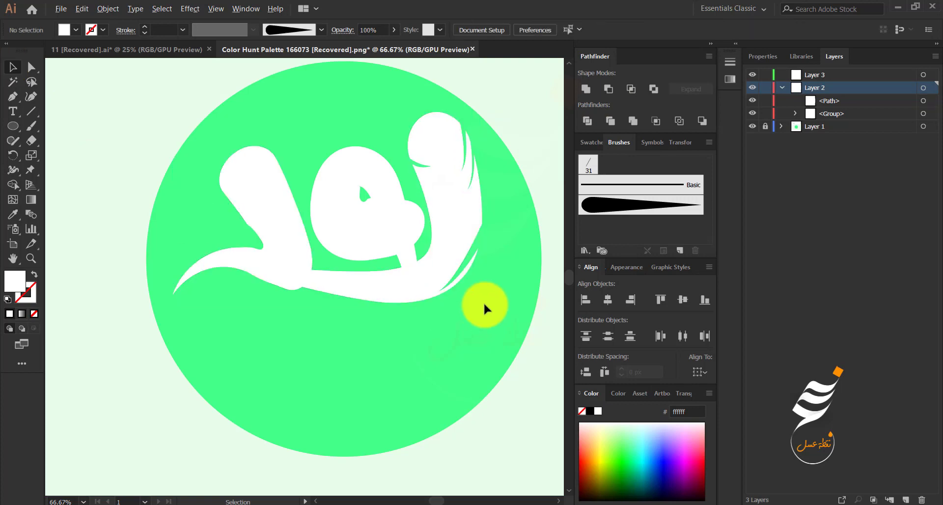
# Undo the wedge subtraction and the last points drawn on the wedge at the hooked letter's lower right bend
pyautogui.scroll(1, 483, 303)
pyautogui.hotkey('ctrl', 'z')
pyautogui.hotkey('ctrl', 'z')
pyautogui.hotkey('ctrl', 'z')
pyautogui.hotkey('ctrl', 'z')
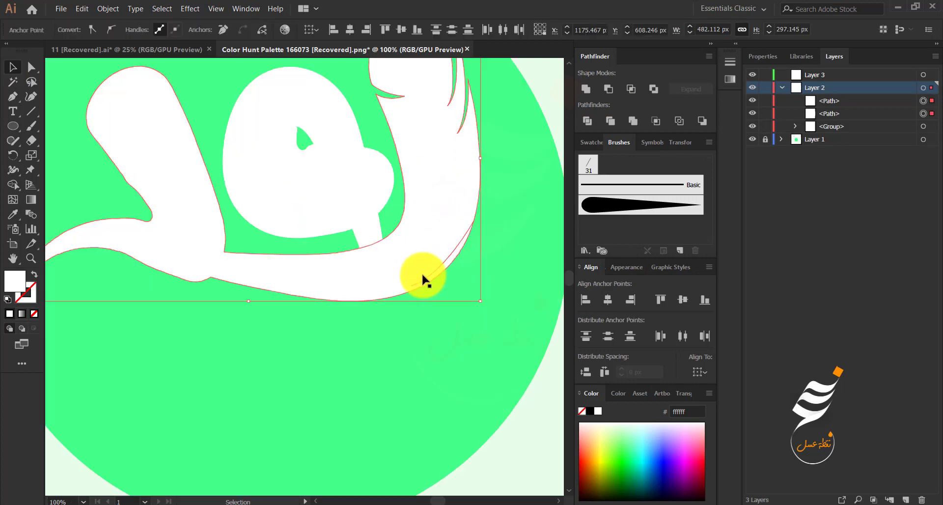
pyautogui.click(15, 96)
pyautogui.scroll(2, 464, 279)
pyautogui.click(14, 68)
pyautogui.click(425, 246)
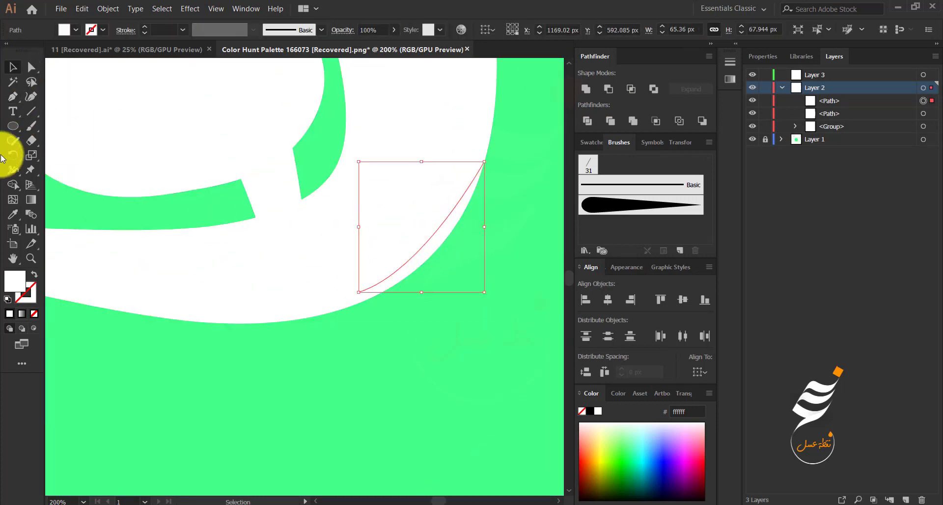
# Try to redraw a curved sliver with the Pen tool along the hooked letter's lower right edge
pyautogui.click(13, 97)
pyautogui.click(356, 293)
pyautogui.moveTo(492, 121); pyautogui.dragTo(498, 66)
pyautogui.moveTo(429, 220); pyautogui.dragTo(430, 224)
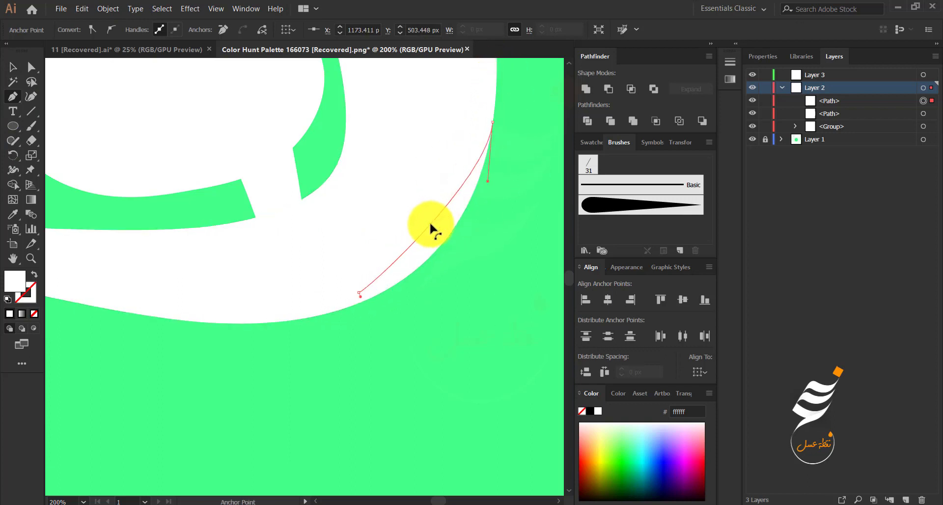
pyautogui.hotkey('ctrl', 'z')
pyautogui.hotkey('ctrl', 'z')
pyautogui.hotkey('ctrl', 'z')
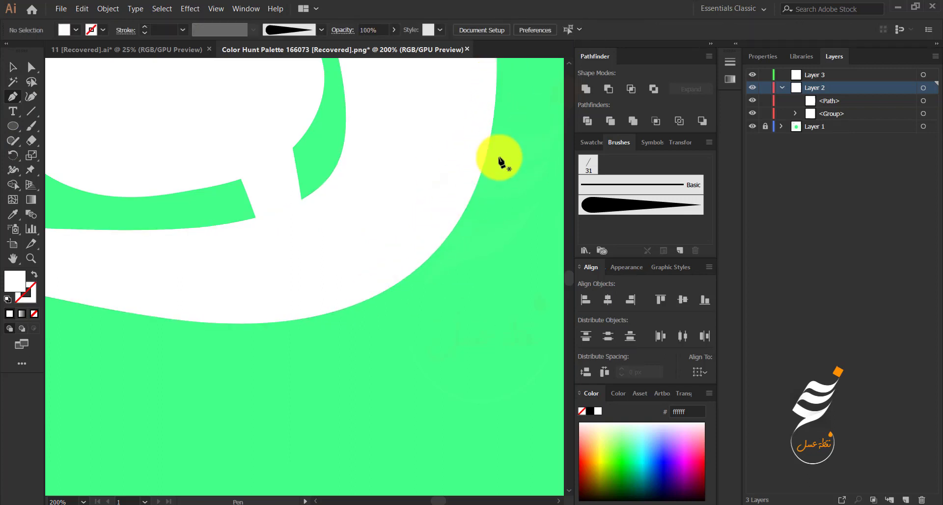
# Draw a thin white crescent about 72 by 131 px with the Pen tool just outside the hooked letter's lower right bend
pyautogui.scroll(-3, 417, 214)
pyautogui.scroll(1, 415, 159)
pyautogui.click(441, 150)
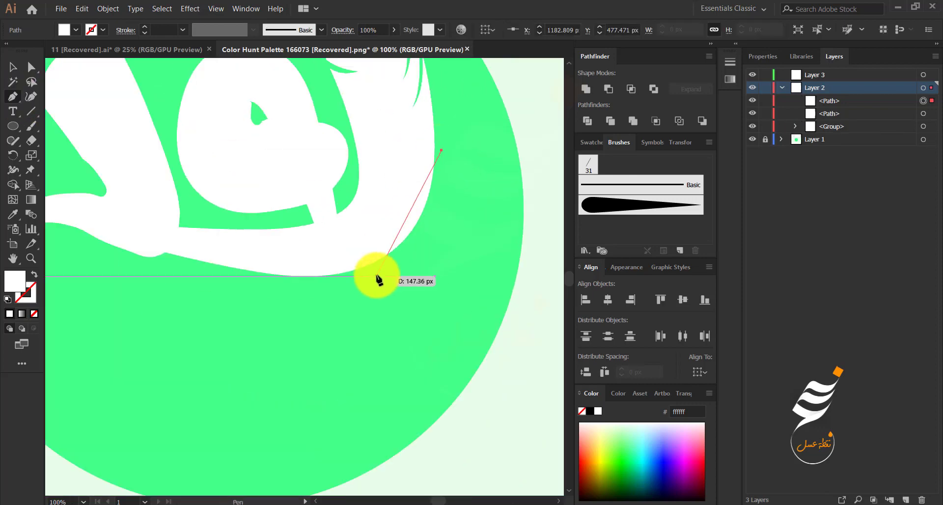
pyautogui.moveTo(441, 274); pyautogui.dragTo(442, 274)
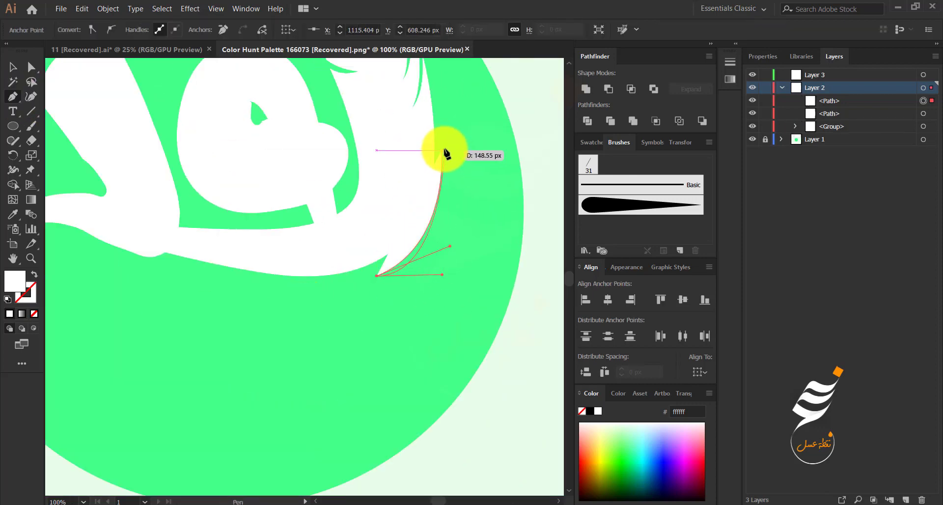
pyautogui.moveTo(429, 122); pyautogui.dragTo(427, 121)
pyautogui.click(13, 67)
pyautogui.click(522, 201)
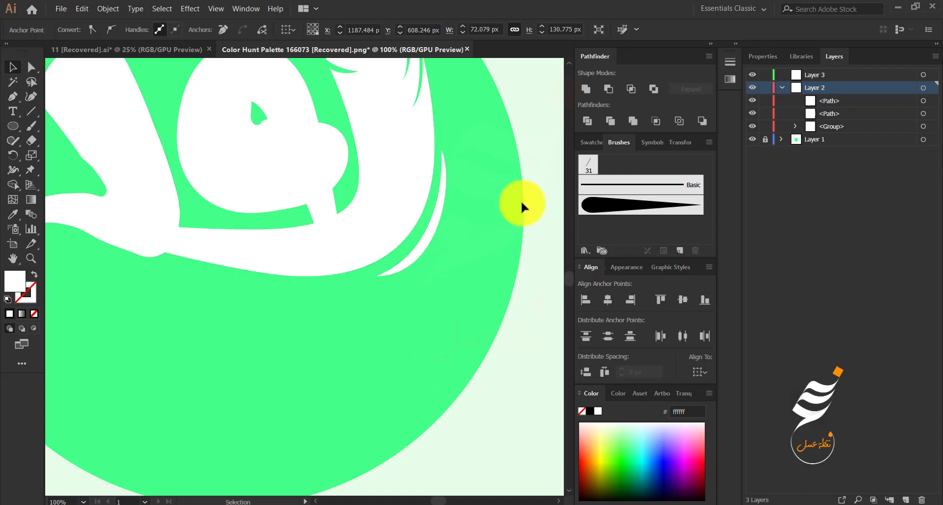
# Rotate the white crescent slightly and move it closer to the hooked letter's lower right bend
pyautogui.scroll(-1, 488, 290)
pyautogui.click(440, 262)
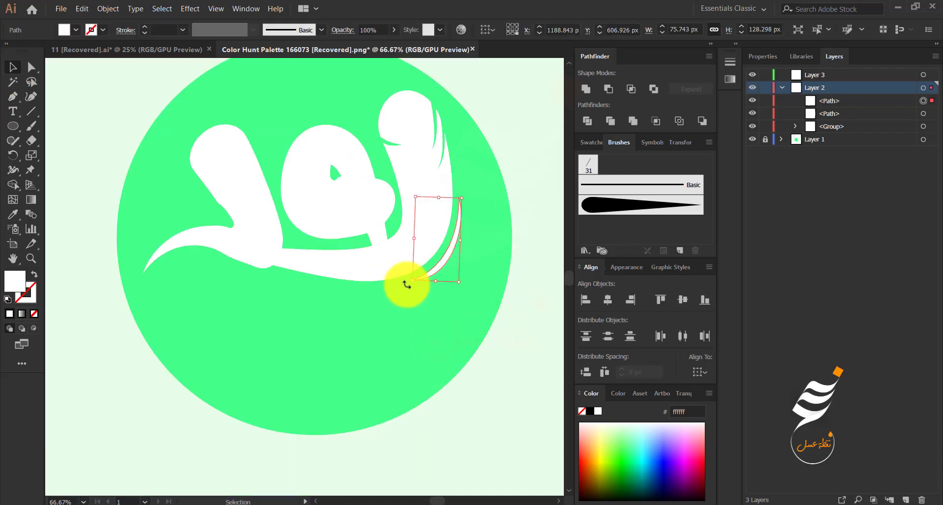
pyautogui.click(437, 309)
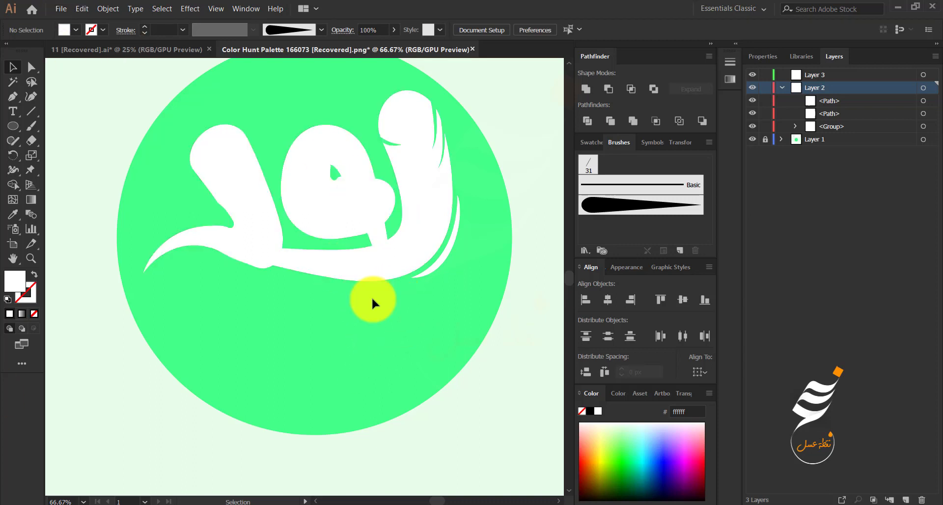
# Unite the round middle letter with the joined hooked and slanted letters into a single shape
pyautogui.scroll(1, 371, 298)
pyautogui.scroll(-1, 323, 211)
pyautogui.moveTo(327, 187); pyautogui.dragTo(346, 221)
pyautogui.scroll(1, 347, 219)
pyautogui.click(17, 97)
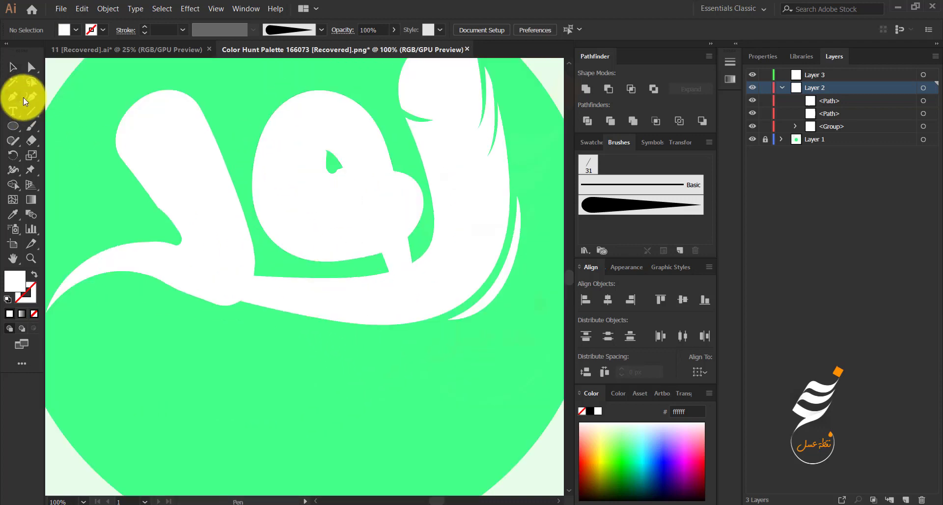
pyautogui.click(13, 67)
pyautogui.click(307, 197)
pyautogui.keyDown('shift'); pyautogui.click(462, 172); pyautogui.keyUp('shift')
pyautogui.click(585, 89)
pyautogui.click(533, 100)
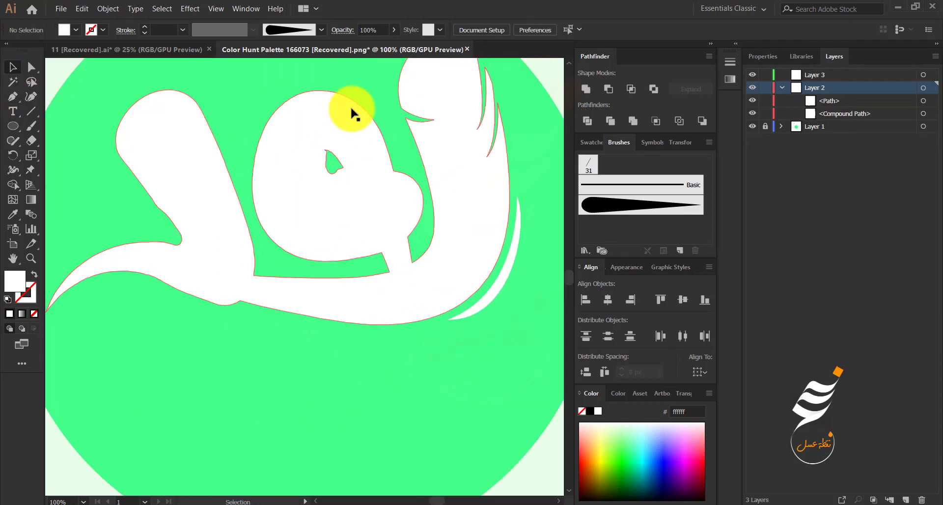
# Draw a closed, pointed curved sliver with the Pen tool across the upper left edge of the round middle letter
pyautogui.press('p')
pyautogui.click(283, 104)
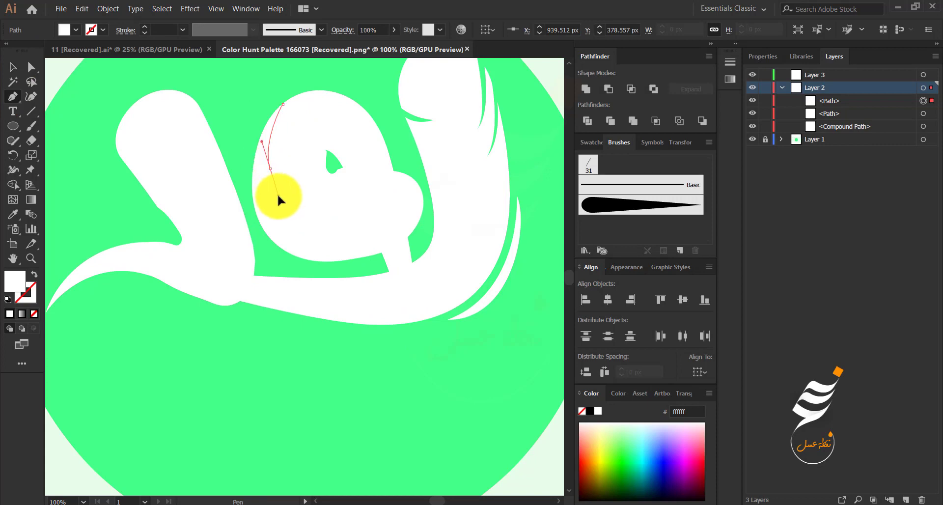
pyautogui.moveTo(261, 146); pyautogui.dragTo(262, 141)
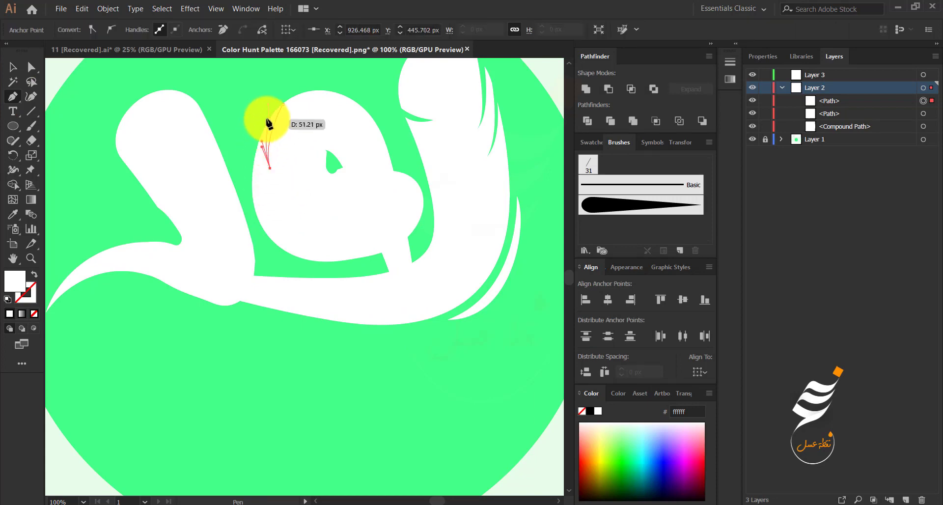
pyautogui.click(269, 119)
pyautogui.click(253, 67)
pyautogui.click(282, 104)
# Subtract the pointed sliver from the lettering to notch the round letter's upper left edge
pyautogui.press('v')
pyautogui.keyDown('shift'); pyautogui.click(340, 131); pyautogui.keyUp('shift')
pyautogui.click(607, 89)
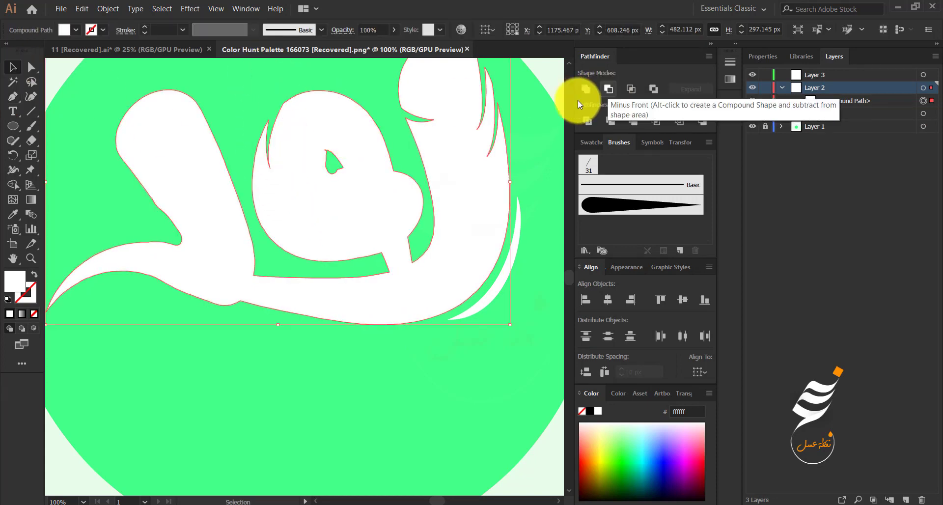
pyautogui.click(49, 72)
# Draw a second pointed curved sliver with the Pen tool across the round letter's left edge, below the first notch
pyautogui.scroll(-1, 281, 286)
pyautogui.scroll(1, 294, 228)
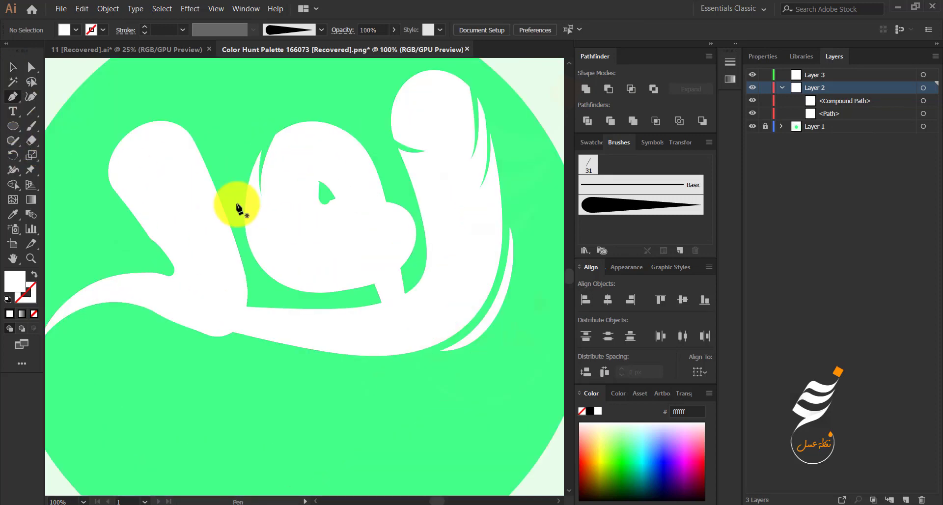
pyautogui.click(248, 185)
pyautogui.moveTo(263, 228)
pyautogui.mouseDown()
pyautogui.moveTo(266, 234)
pyautogui.moveTo(247, 219)
pyautogui.mouseUp()
pyautogui.click(246, 197)
pyautogui.click(218, 154)
pyautogui.click(248, 185)
# Subtract the second sliver from the lettering to notch the round letter's left edge below the first cut
pyautogui.press('v')
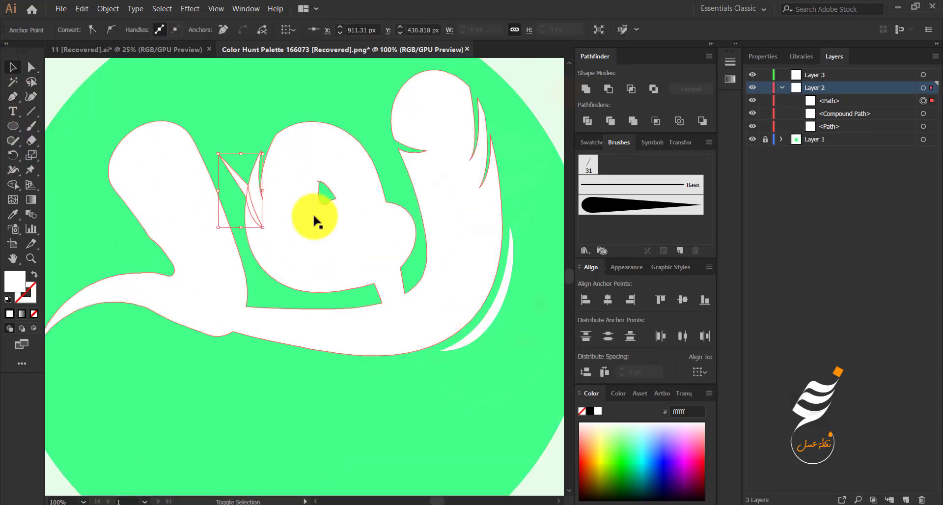
pyautogui.keyDown('shift'); pyautogui.click(313, 218); pyautogui.keyUp('shift')
pyautogui.click(608, 89)
pyautogui.click(527, 118)
pyautogui.hotkey('ctrl', '-')
pyautogui.hotkey('ctrl', '-')
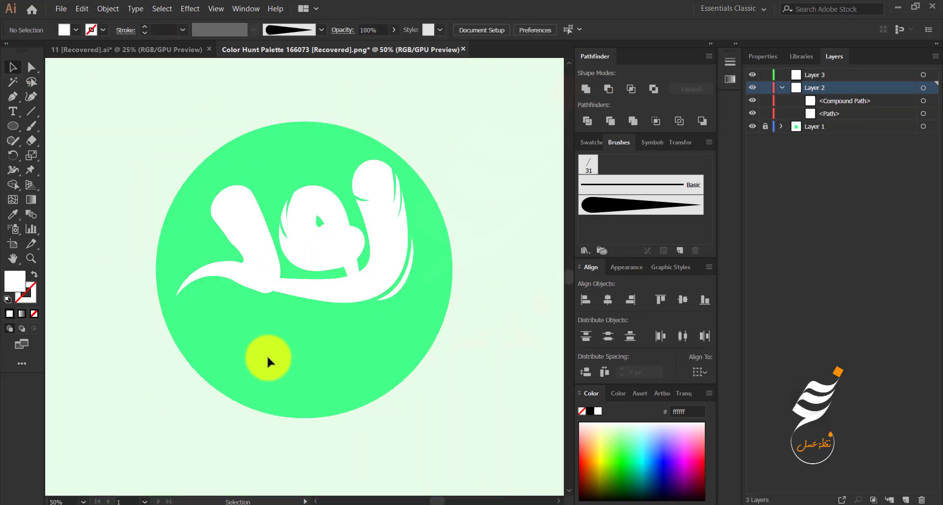
# Draw a thin white crescent about 111 by 77 px with the Pen tool above the round letter's upper right curve
pyautogui.hotkey('ctrl', '+')
pyautogui.hotkey('ctrl', '+')
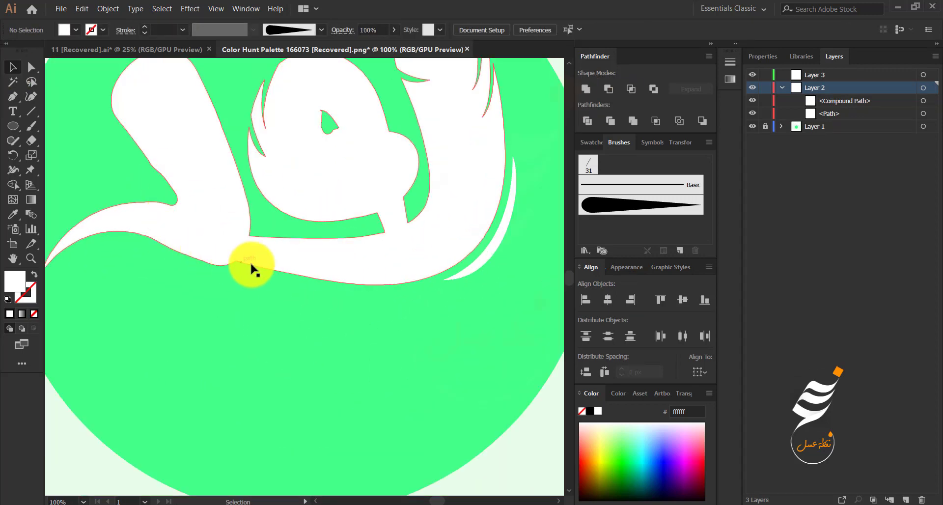
pyautogui.scroll(-1, 238, 308)
pyautogui.press('p')
pyautogui.scroll(2, 308, 162)
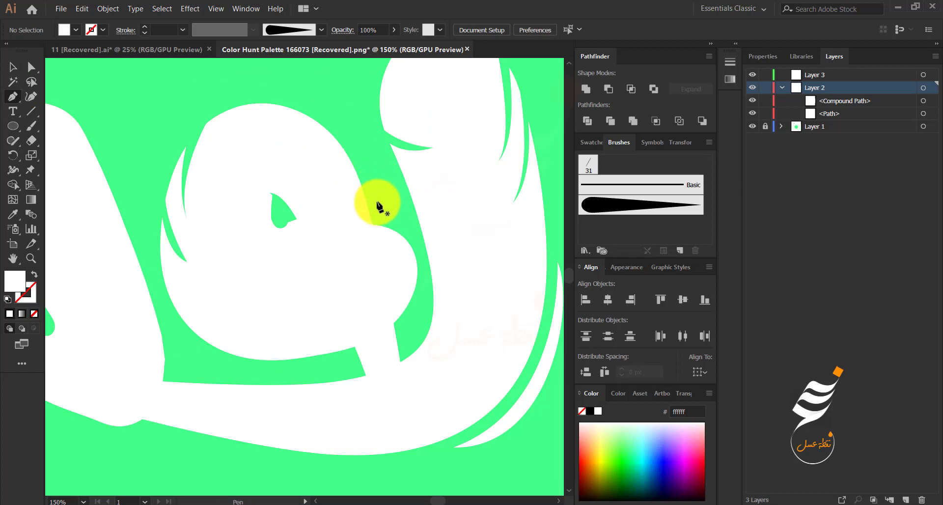
pyautogui.click(376, 201)
pyautogui.moveTo(103, 138); pyautogui.dragTo(291, 67)
pyautogui.moveTo(377, 202); pyautogui.dragTo(381, 296)
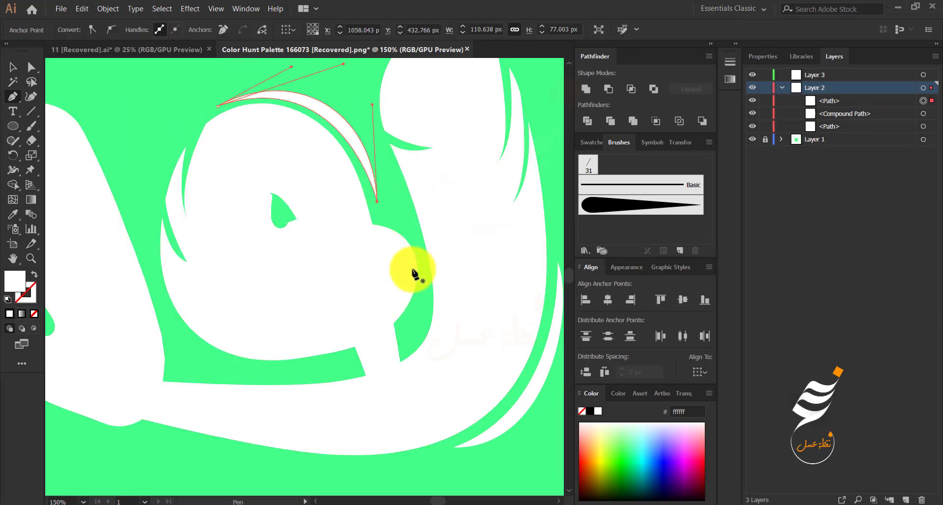
# Rotate the crescent above the round letter slightly and shift it to follow the letter's upper right curve
pyautogui.click(13, 68)
pyautogui.click(330, 126)
pyautogui.click(343, 120)
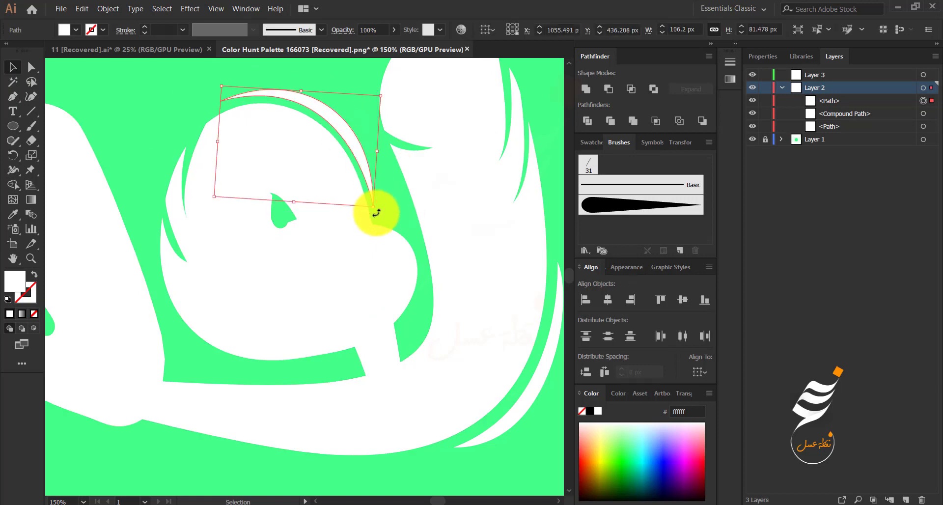
pyautogui.moveTo(377, 212)
pyautogui.mouseDown()
pyautogui.moveTo(393, 218)
pyautogui.moveTo(337, 119)
pyautogui.moveTo(400, 200)
pyautogui.moveTo(389, 220)
pyautogui.mouseUp()
pyautogui.press('Left')
pyautogui.press('Left')
pyautogui.press('Left')
pyautogui.click(388, 220)
pyautogui.scroll(-2, 388, 219)
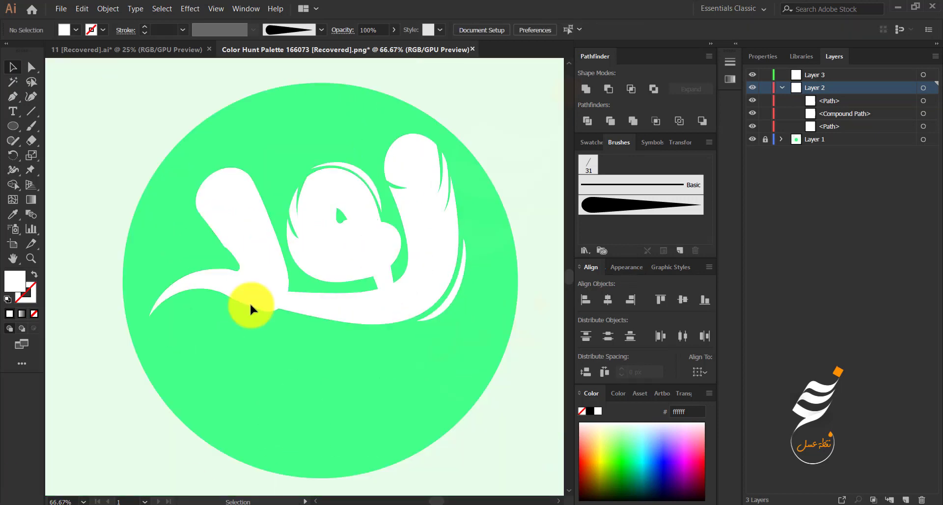
# Draw a closed, pointed curved sliver with the Pen tool across the right edge of the slanted letter's rounded head
pyautogui.press('p')
pyautogui.scroll(2, 210, 249)
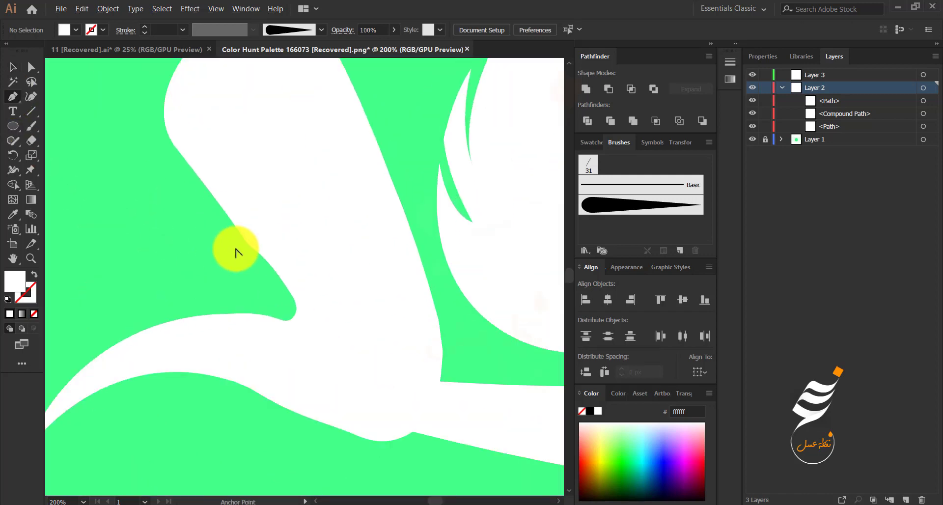
pyautogui.scroll(-1, 236, 249)
pyautogui.scroll(-1, 236, 253)
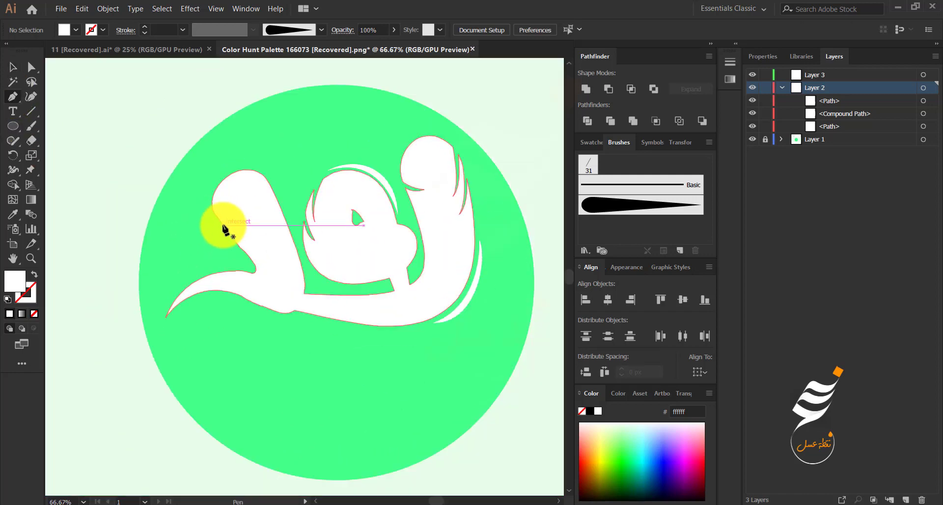
pyautogui.click(264, 176)
pyautogui.moveTo(257, 226); pyautogui.dragTo(246, 249)
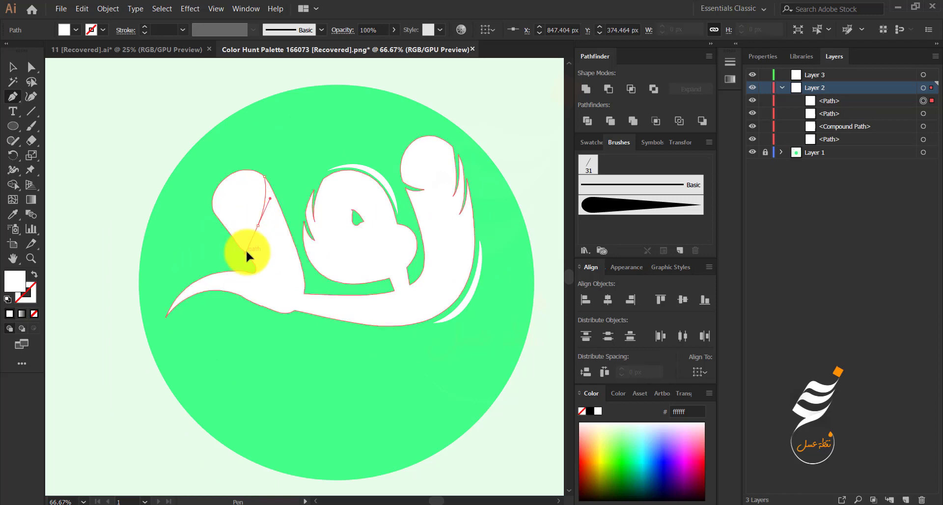
pyautogui.moveTo(262, 203); pyautogui.dragTo(266, 183)
pyautogui.click(265, 176)
# Subtract the sliver from the lettering to notch the right side of the slanted letter's head
pyautogui.click(12, 67)
pyautogui.keyDown('shift'); pyautogui.click(225, 199); pyautogui.keyUp('shift')
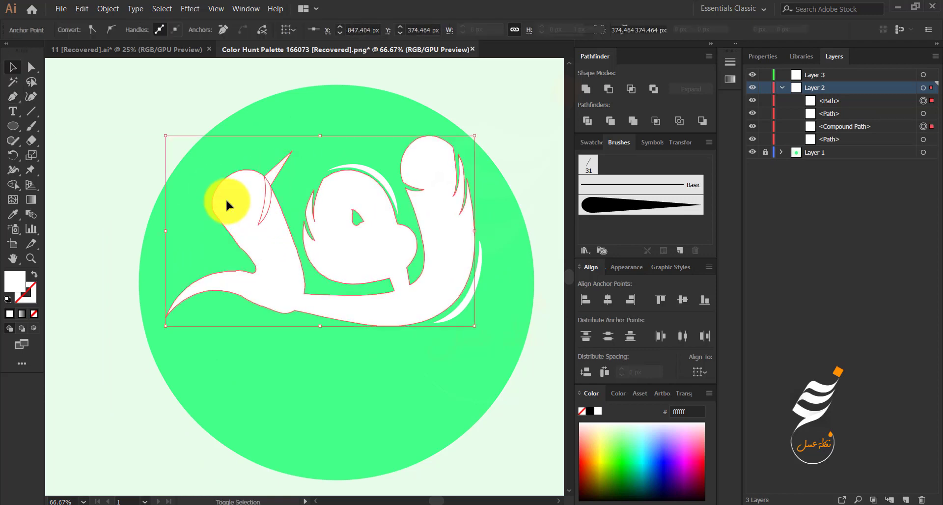
pyautogui.click(608, 88)
pyautogui.click(74, 208)
pyautogui.click(269, 256)
pyautogui.click(318, 368)
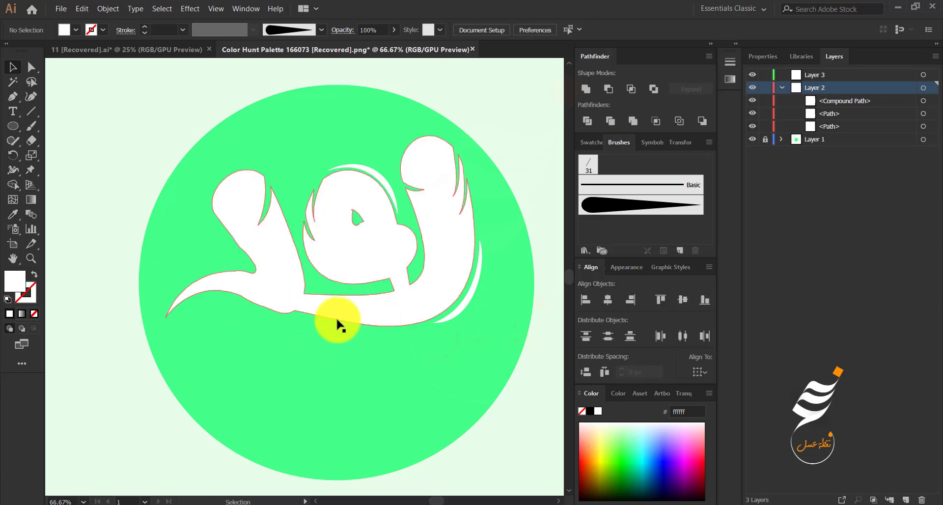
# Draw a thin, closed curved sliver with the Pen tool extending from the inner corner between the slanted letter and its tail
pyautogui.scroll(2, 241, 296)
pyautogui.press('p')
pyautogui.scroll(2, 278, 268)
pyautogui.click(243, 218)
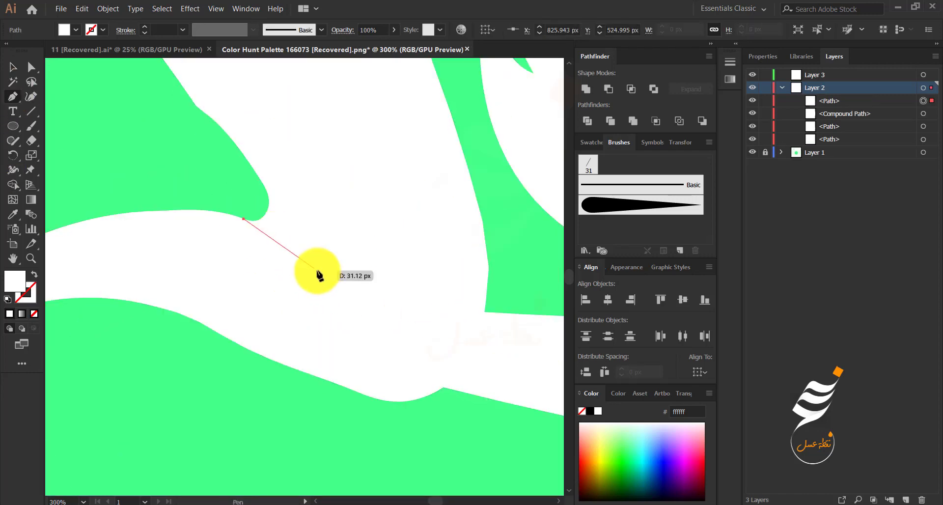
pyautogui.moveTo(316, 226)
pyautogui.mouseDown()
pyautogui.moveTo(300, 237)
pyautogui.moveTo(238, 207)
pyautogui.mouseUp()
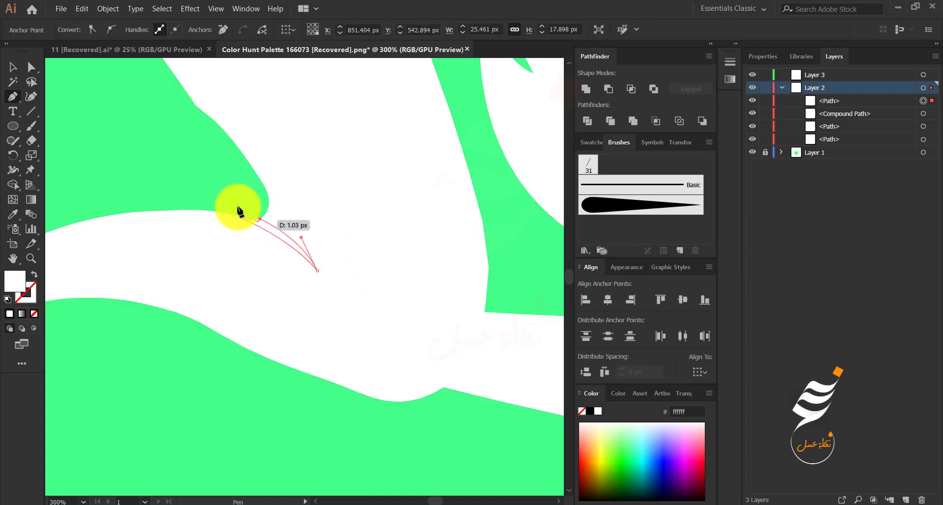
pyautogui.scroll(6, 243, 226)
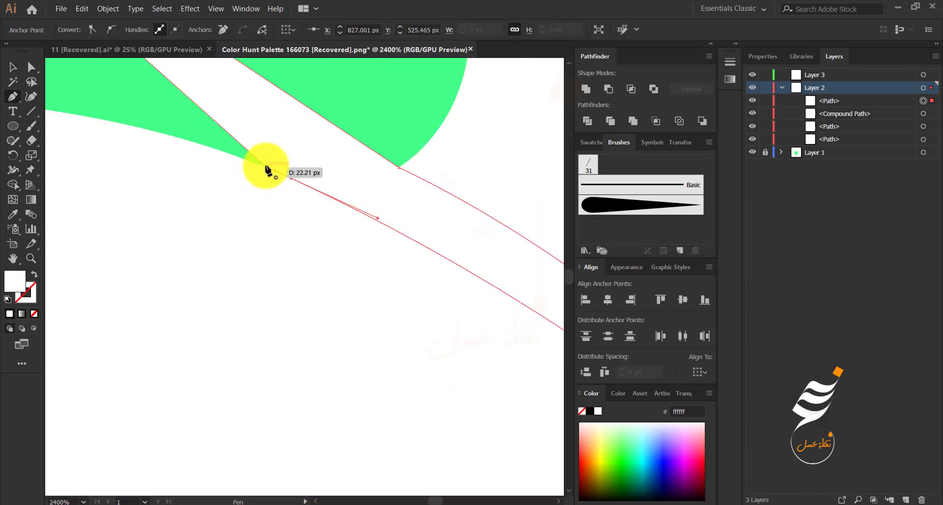
pyautogui.click(266, 166)
# Subtract the thin sliver from the lettering to cut into the corner above the slanted letter's tail
pyautogui.scroll(-7, 274, 214)
pyautogui.click(12, 67)
pyautogui.keyDown('shift'); pyautogui.click(343, 207); pyautogui.keyUp('shift')
pyautogui.click(608, 88)
pyautogui.click(172, 175)
pyautogui.scroll(-2, 172, 175)
pyautogui.moveTo(169, 175); pyautogui.dragTo(214, 249)
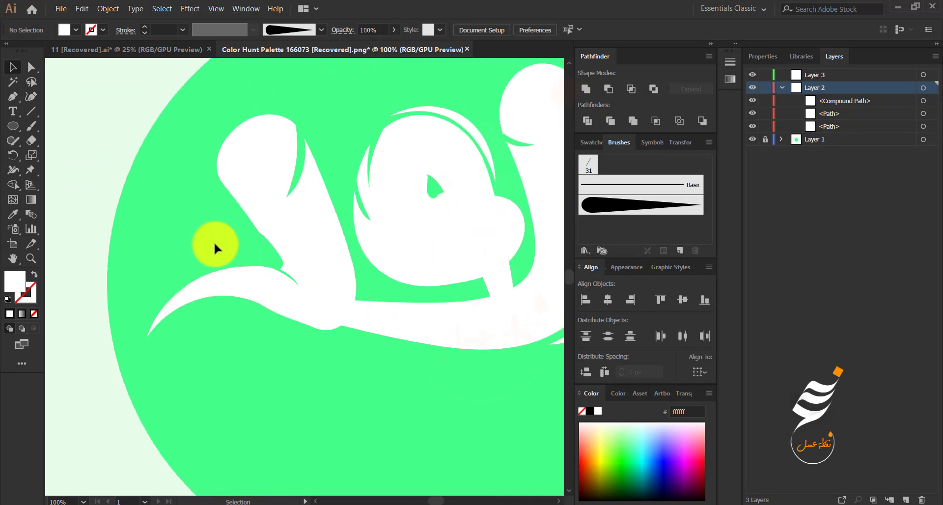
# Draw a closed, pointed curved wedge with the Pen tool across the slanted letter's left edge, above the corner cut
pyautogui.scroll(1, 224, 248)
pyautogui.scroll(2, 257, 227)
pyautogui.click(269, 197)
pyautogui.moveTo(374, 262); pyautogui.dragTo(400, 298)
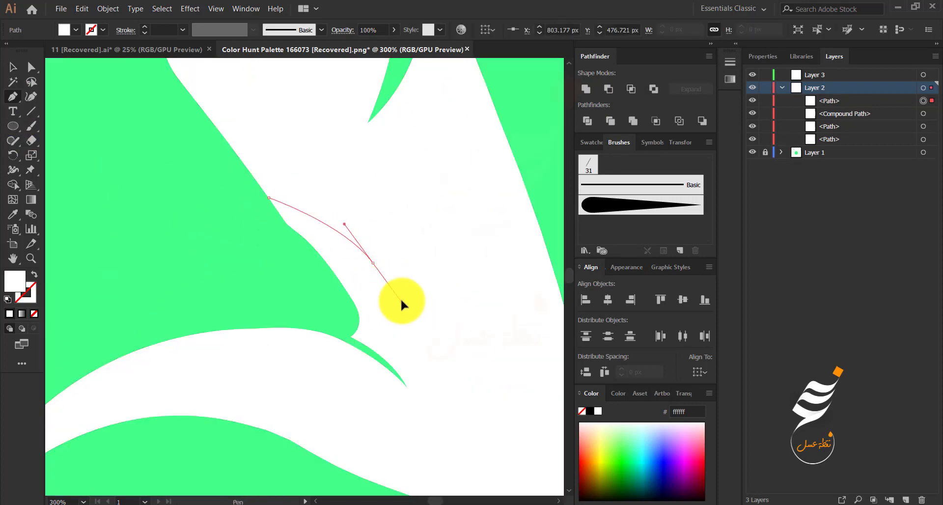
pyautogui.moveTo(353, 227); pyautogui.dragTo(331, 223)
pyautogui.click(298, 232)
pyautogui.click(243, 238)
pyautogui.click(220, 195)
pyautogui.click(269, 198)
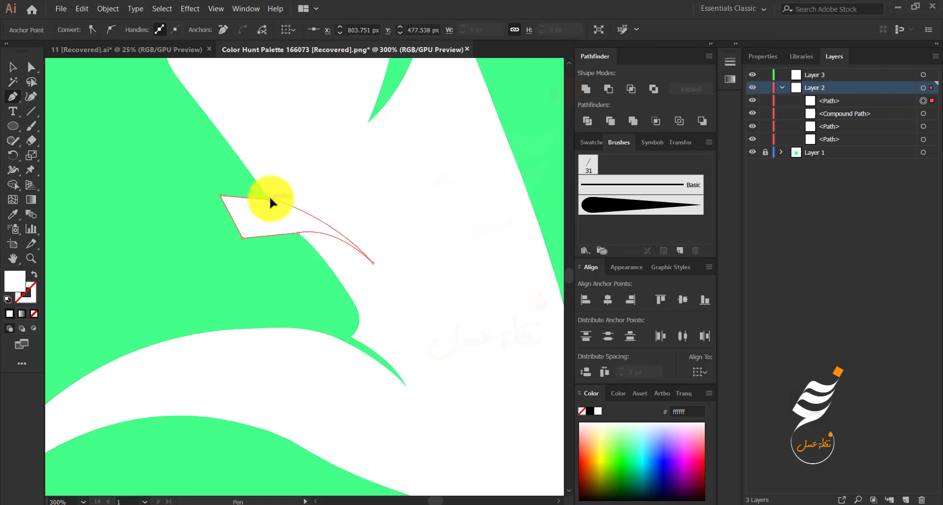
pyautogui.moveTo(270, 198); pyautogui.dragTo(268, 198)
# Subtract the pointed wedge from the lettering to notch the slanted letter's left edge
pyautogui.press('v')
pyautogui.keyDown('shift'); pyautogui.click(345, 185); pyautogui.keyUp('shift')
pyautogui.click(606, 90)
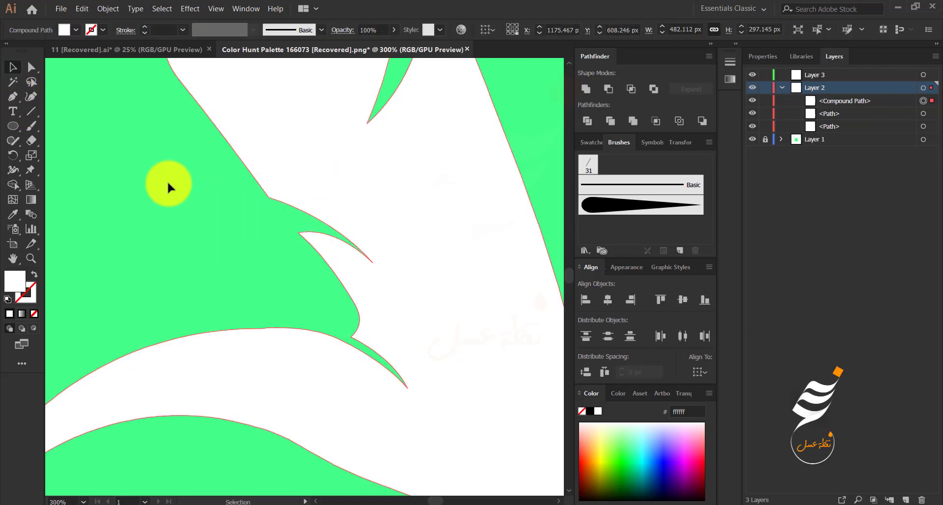
# Draw a thin, closed curved wedge with the Pen tool across the upper part of the slanted letter's right edge
pyautogui.click(168, 183)
pyautogui.scroll(-3, 168, 184)
pyautogui.moveTo(170, 194); pyautogui.dragTo(207, 268)
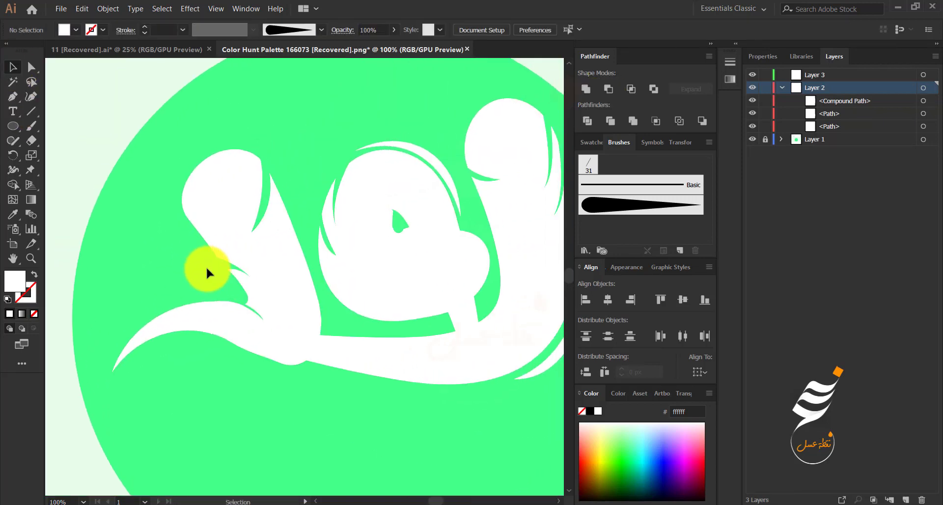
pyautogui.click(13, 97)
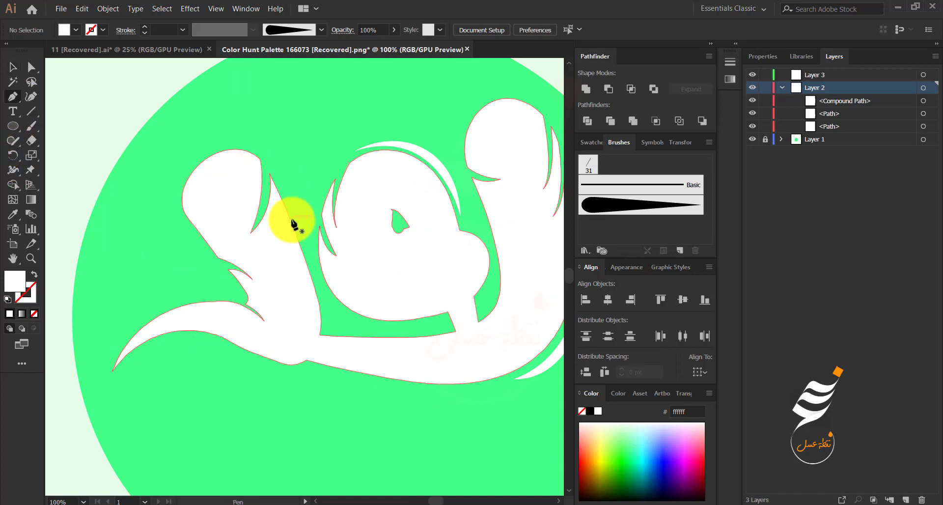
pyautogui.click(281, 200)
pyautogui.moveTo(286, 283); pyautogui.dragTo(273, 311)
pyautogui.click(293, 227)
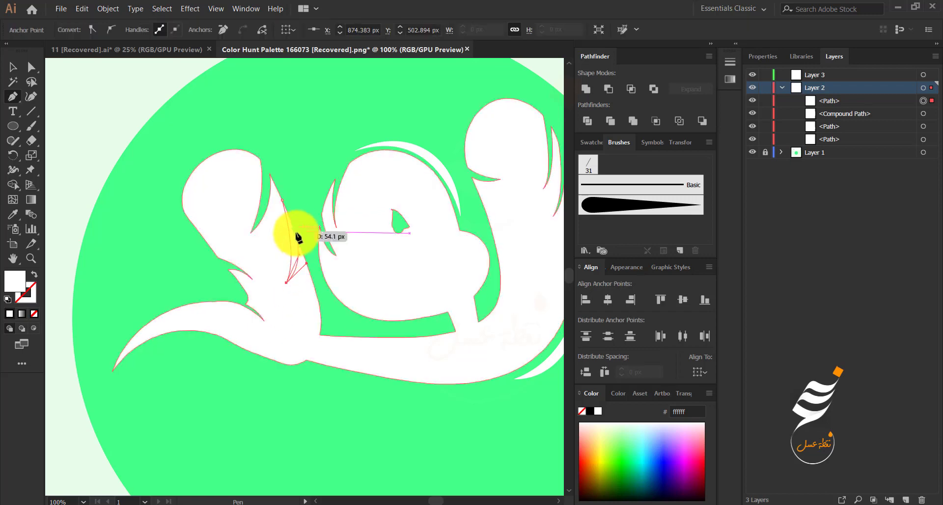
pyautogui.click(315, 181)
# Subtract the curved wedge from the lettering to notch the slanted letter's right edge
pyautogui.press('v')
pyautogui.keyDown('shift'); pyautogui.click(517, 118); pyautogui.keyUp('shift')
pyautogui.click(586, 89)
pyautogui.click(159, 236)
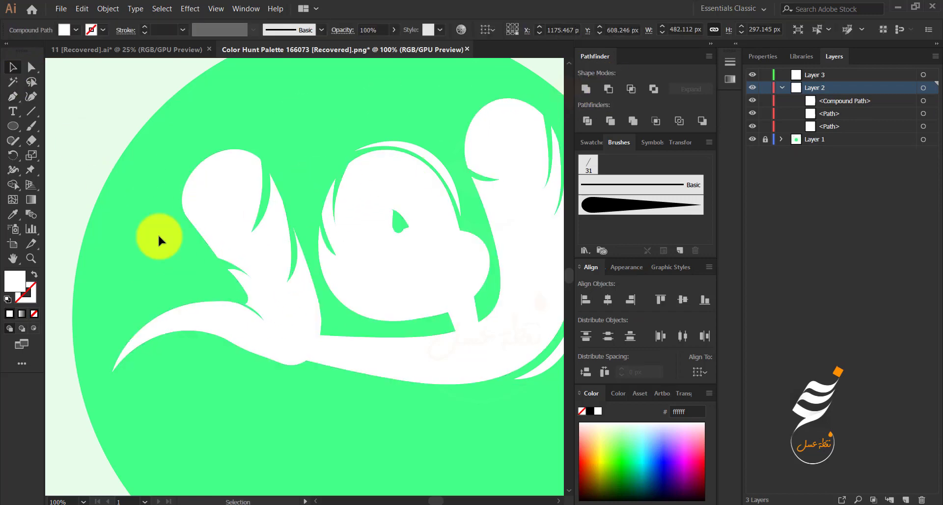
# Draw a closed crescent with the Pen tool, arching from the middle letter's teardrop hole to the corner on its outer edge
pyautogui.hotkey('ctrl', '-')
pyautogui.moveTo(352, 387); pyautogui.dragTo(304, 404)
pyautogui.hotkey('ctrl', '+')
pyautogui.hotkey('ctrl', '+')
pyautogui.hotkey('ctrl', '+')
pyautogui.moveTo(420, 290); pyautogui.dragTo(390, 250)
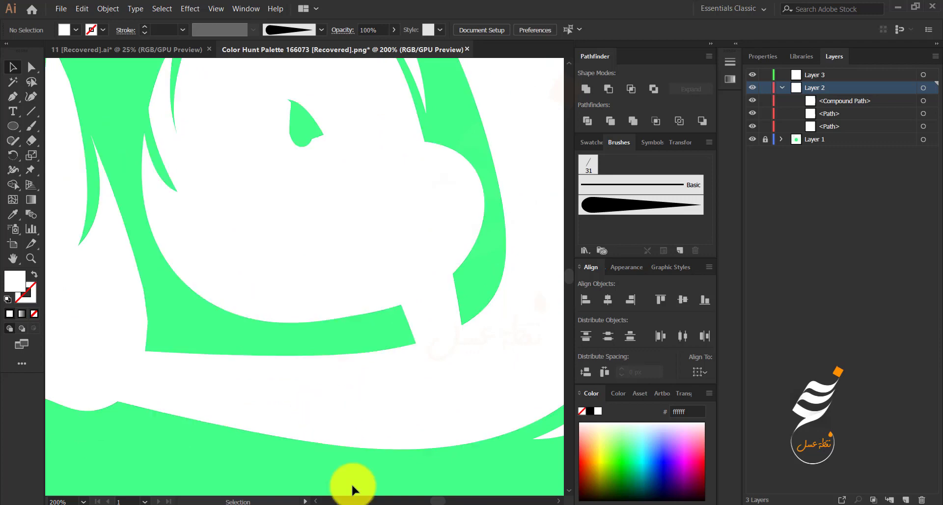
pyautogui.keyDown('alt'); pyautogui.scroll(-2, 357, 402); pyautogui.keyUp('alt')
pyautogui.press('p')
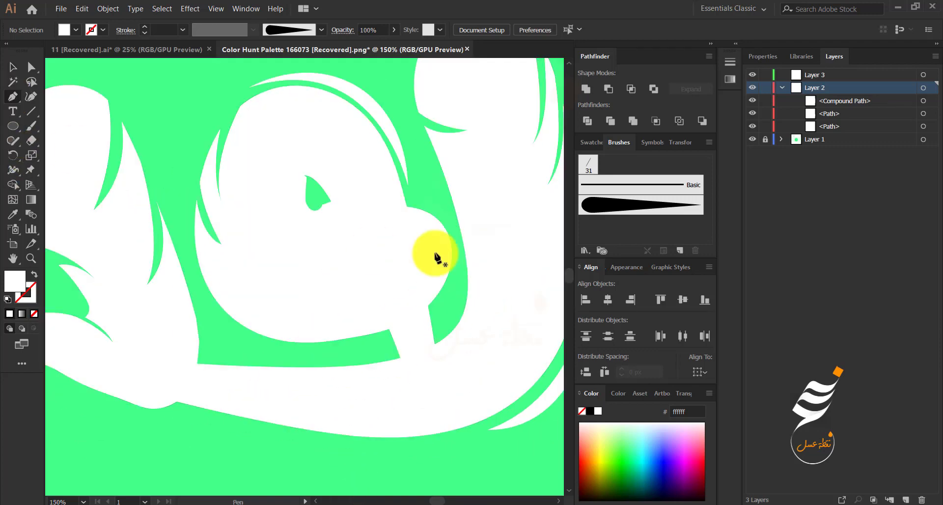
pyautogui.scroll(2, 405, 239)
pyautogui.click(410, 174)
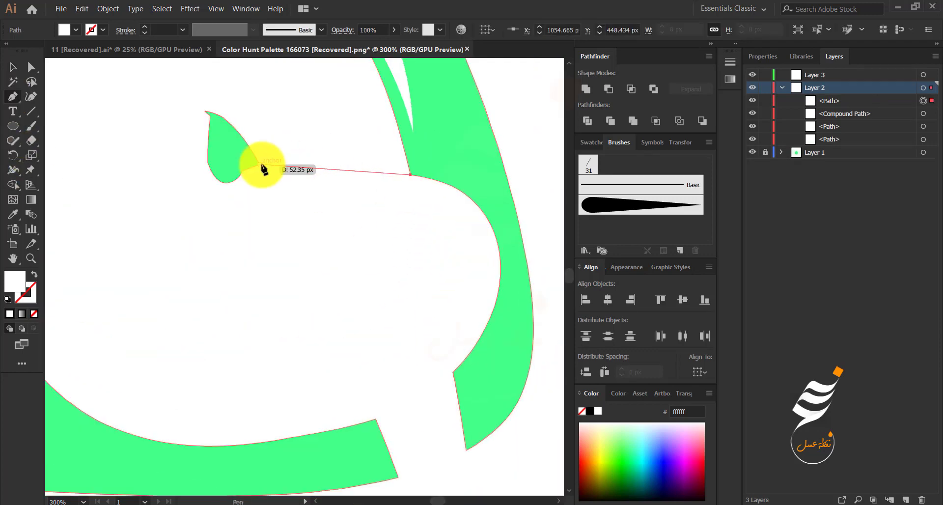
pyautogui.moveTo(259, 164); pyautogui.dragTo(252, 171)
pyautogui.moveTo(166, 191); pyautogui.dragTo(285, 125)
pyautogui.moveTo(410, 174); pyautogui.dragTo(417, 187)
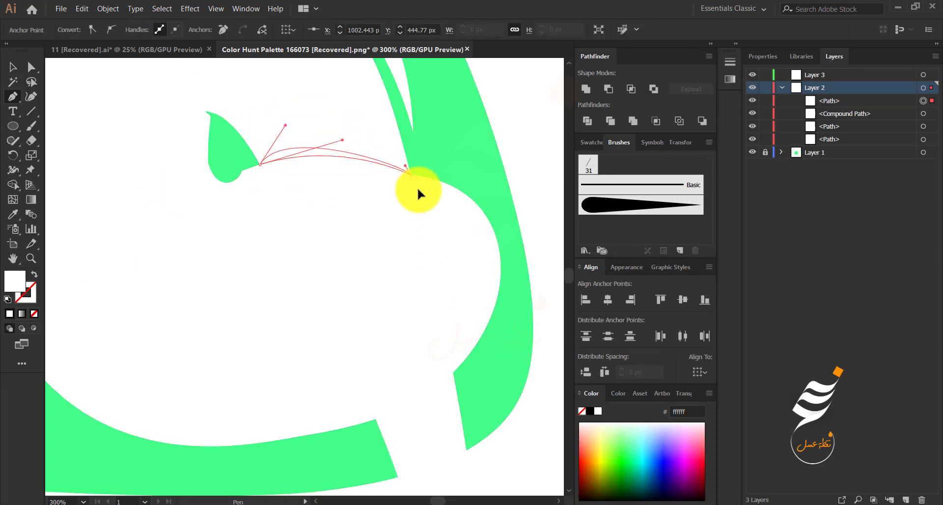
# Try the grey c0c4c2 as the fill of the arched crescent beside the teardrop hole
pyautogui.doubleClick(14, 278)
pyautogui.click(42, 337)
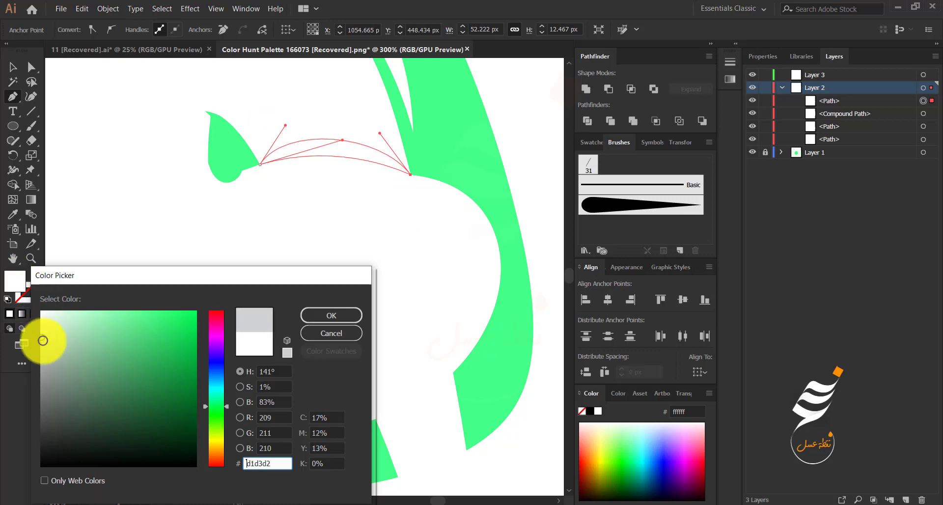
pyautogui.click(339, 314)
pyautogui.click(12, 66)
pyautogui.click(93, 466)
pyautogui.scroll(-2, 158, 445)
pyautogui.scroll(2, 157, 446)
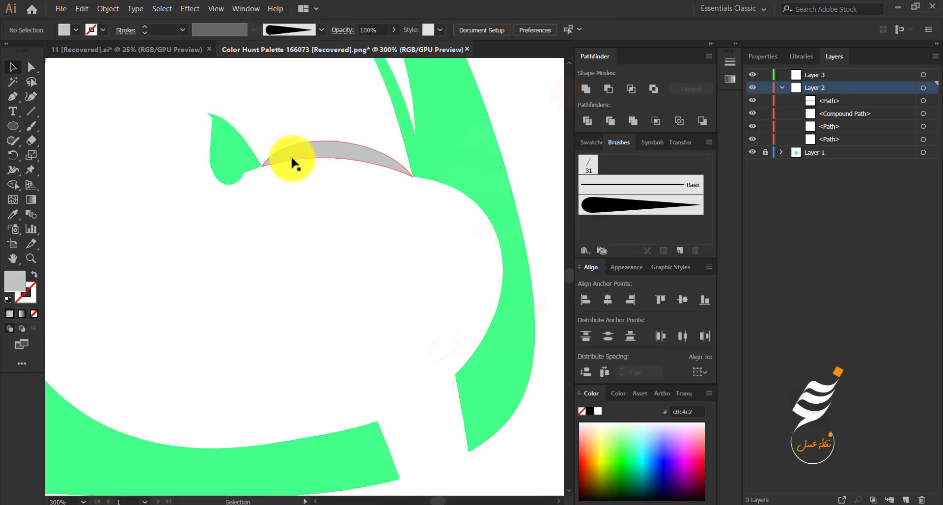
# Fill the arched crescent with the light grey e5e5e5
pyautogui.click(295, 158)
pyautogui.doubleClick(14, 280)
pyautogui.click(41, 325)
pyautogui.press('Return')
pyautogui.click(91, 447)
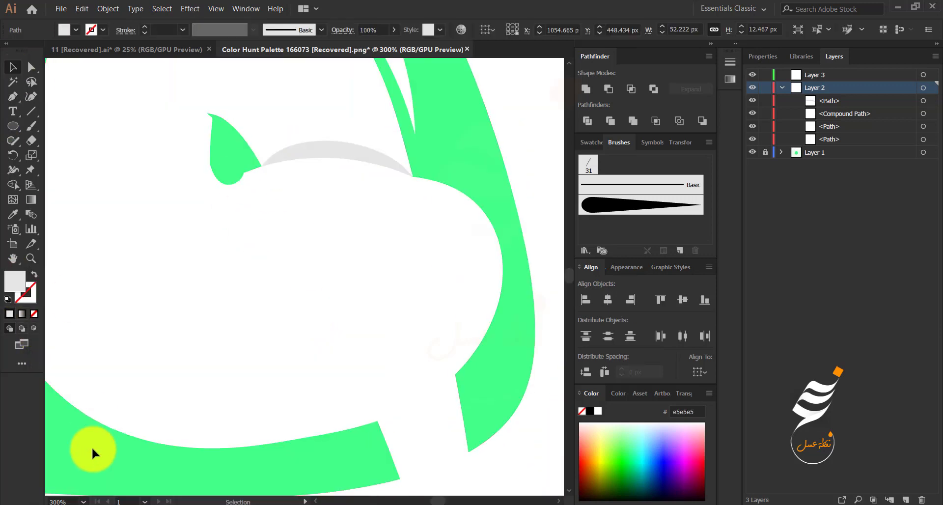
# Draw a closed light grey shadow with the Pen tool over the neck joining the middle letter to the baseline stroke, curving its lower edge
pyautogui.scroll(-2, 91, 445)
pyautogui.scroll(3, 128, 402)
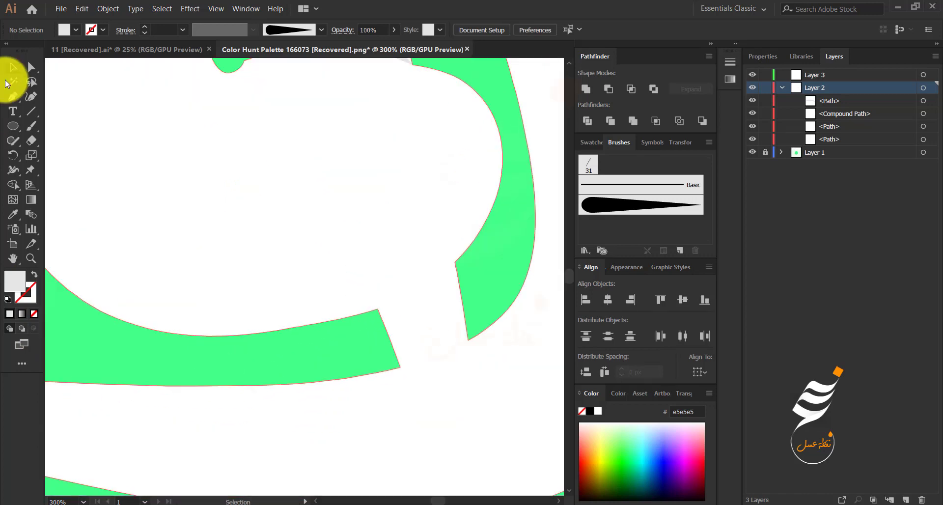
pyautogui.click(13, 96)
pyautogui.click(455, 263)
pyautogui.click(377, 309)
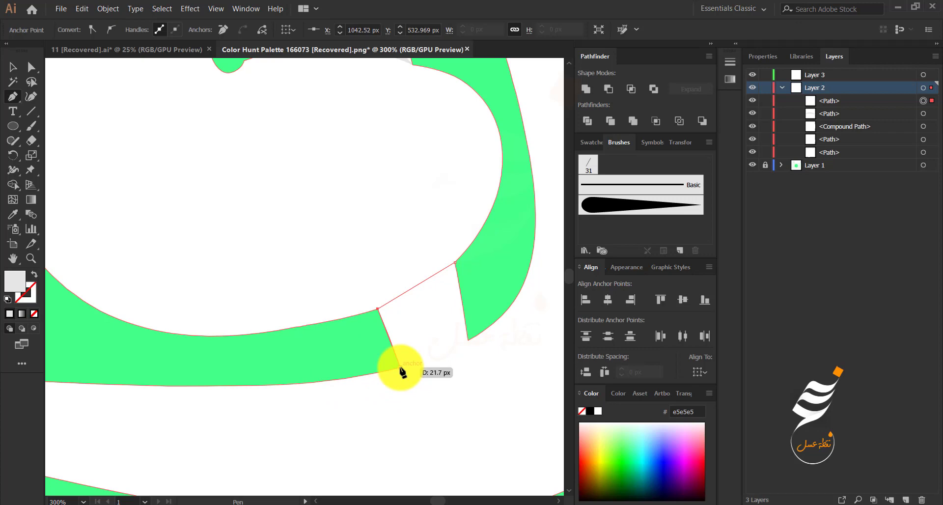
pyautogui.click(400, 367)
pyautogui.click(454, 263)
pyautogui.moveTo(443, 166); pyautogui.dragTo(453, 166)
pyautogui.click(13, 68)
pyautogui.click(98, 345)
pyautogui.scroll(-3, 99, 344)
pyautogui.moveTo(98, 345); pyautogui.dragTo(325, 346)
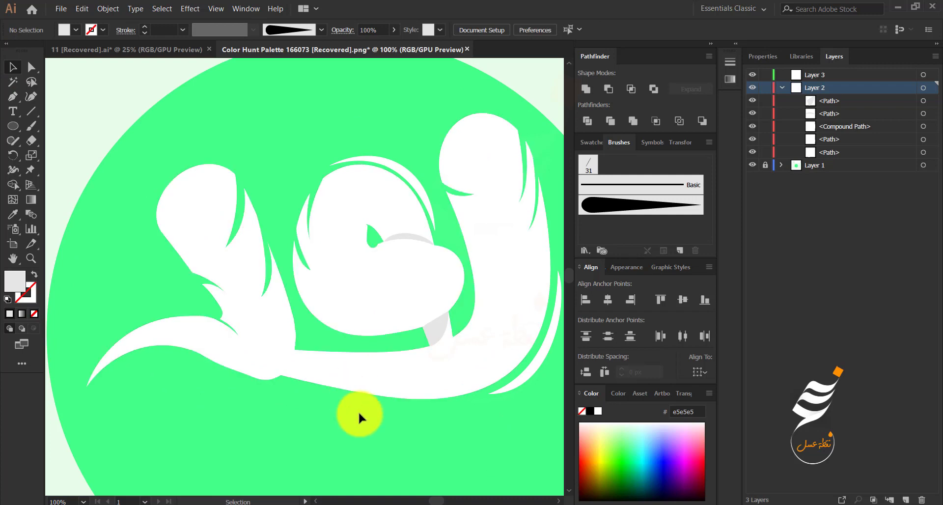
# Draw a single circle about 33 px wide above the middle letter
pyautogui.scroll(4, 438, 327)
pyautogui.scroll(-1, 346, 381)
pyautogui.moveTo(348, 417); pyautogui.dragTo(387, 330)
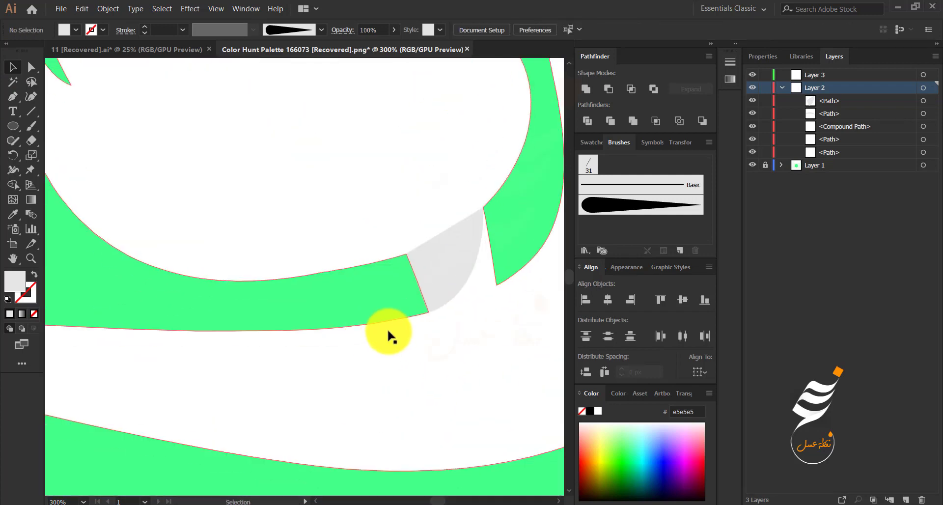
pyautogui.scroll(-3, 345, 370)
pyautogui.click(11, 127)
pyautogui.moveTo(310, 106)
pyautogui.mouseDown()
pyautogui.moveTo(330, 131)
pyautogui.moveTo(322, 122)
pyautogui.mouseUp()
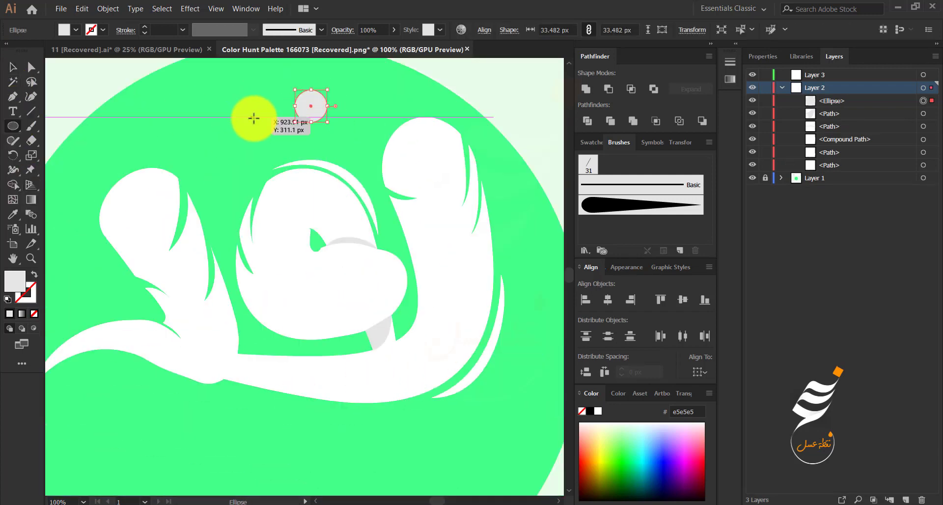
pyautogui.moveTo(251, 117)
pyautogui.mouseDown()
pyautogui.moveTo(265, 126)
pyautogui.moveTo(246, 135)
pyautogui.mouseUp()
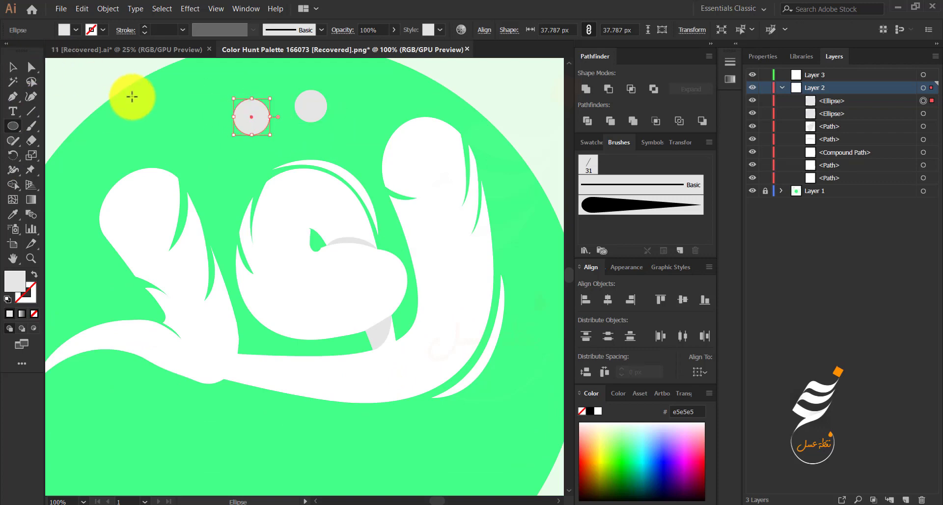
pyautogui.press('Delete')
# Enlarge the circle above the middle letter to about 51 px and fill it with white sampled from the lettering
pyautogui.press('v')
pyautogui.click(312, 103)
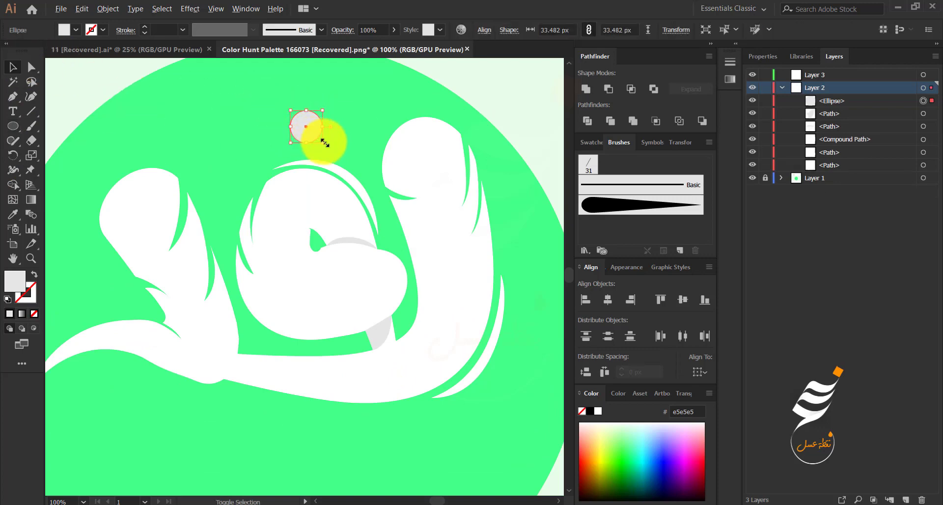
pyautogui.moveTo(324, 141); pyautogui.dragTo(330, 151)
pyautogui.hotkey('ctrl', 'z')
pyautogui.moveTo(254, 137); pyautogui.dragTo(195, 210)
pyautogui.click(12, 96)
pyautogui.press('i')
pyautogui.click(275, 206)
pyautogui.click(13, 67)
pyautogui.click(102, 112)
# Draw a closed curved wedge with the Pen tool diagonally across the white circle, tapering to a point at its lower-left edge
pyautogui.scroll(3, 275, 133)
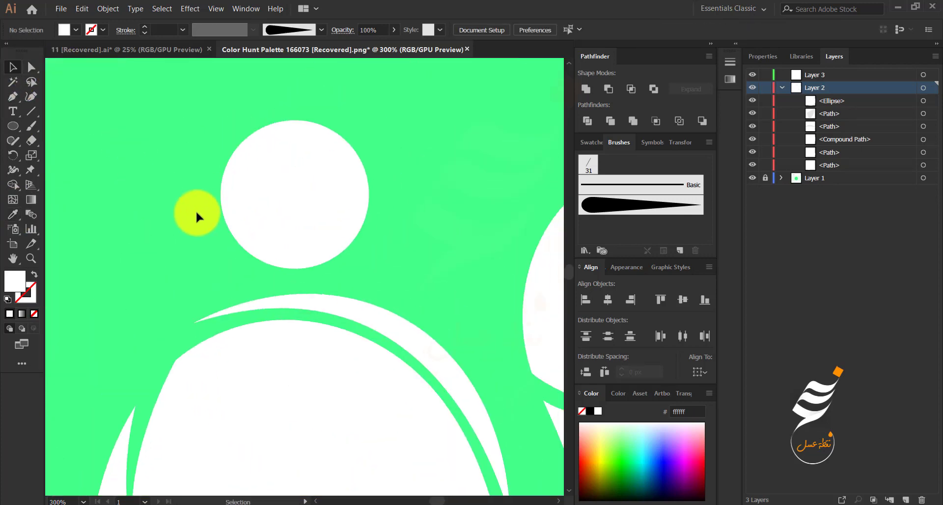
pyautogui.click(12, 96)
pyautogui.click(333, 131)
pyautogui.moveTo(231, 234); pyautogui.dragTo(211, 308)
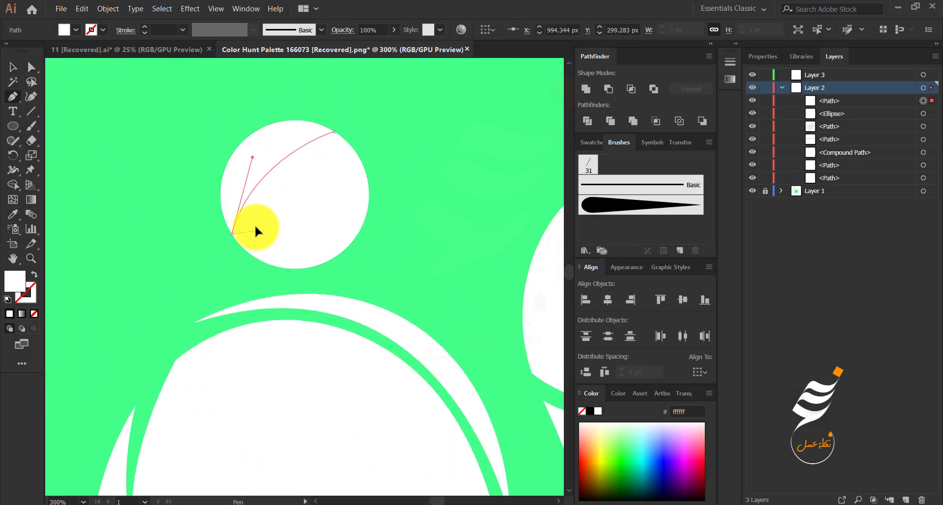
pyautogui.moveTo(347, 142); pyautogui.dragTo(379, 133)
pyautogui.click(455, 92)
pyautogui.click(334, 132)
# Subtract the diagonal wedge from the white circle to split it into two pieces
pyautogui.click(12, 67)
pyautogui.keyDown('shift'); pyautogui.click(319, 211); pyautogui.keyUp('shift')
pyautogui.click(608, 89)
pyautogui.click(387, 213)
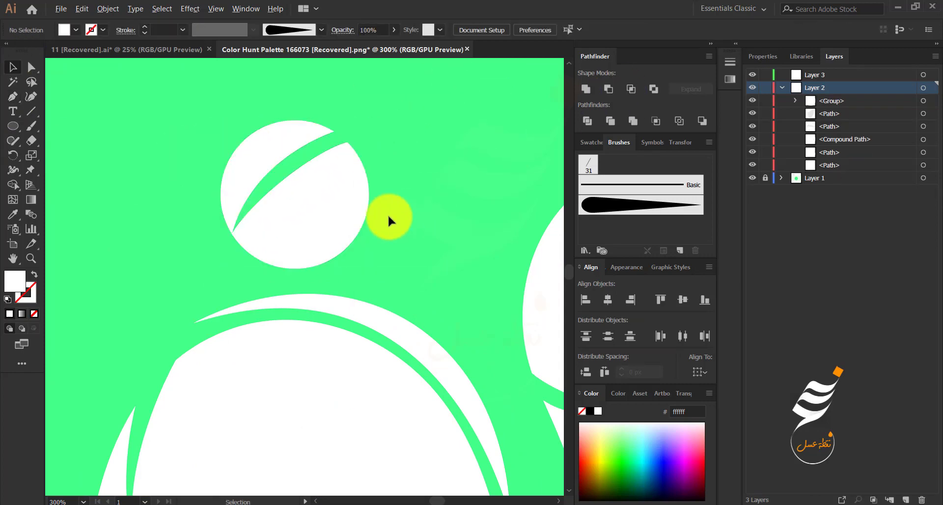
# Duplicate the split circle to its left and scale the pair down above the middle letter
pyautogui.scroll(-2, 388, 216)
pyautogui.moveTo(357, 220); pyautogui.dragTo(278, 220)
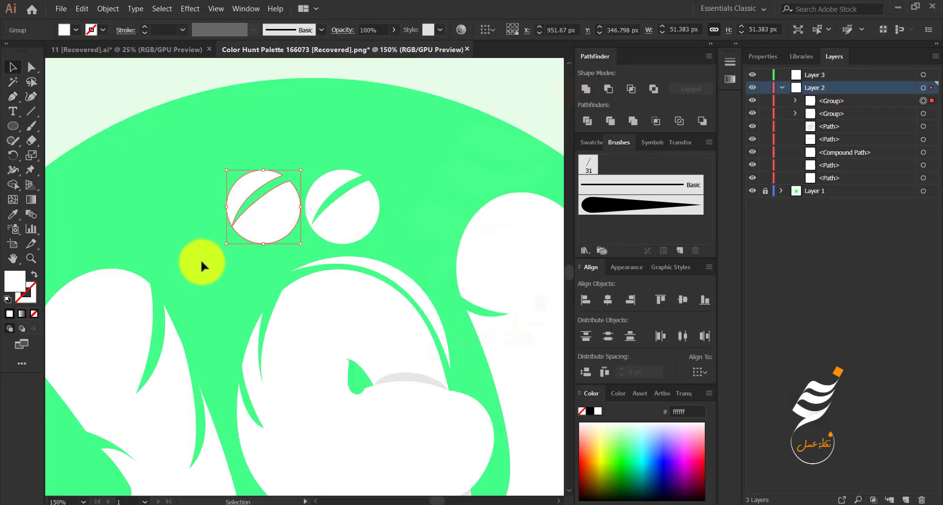
pyautogui.moveTo(203, 273); pyautogui.dragTo(324, 162)
pyautogui.moveTo(379, 244); pyautogui.dragTo(401, 255)
pyautogui.click(252, 249)
pyautogui.scroll(-3, 251, 250)
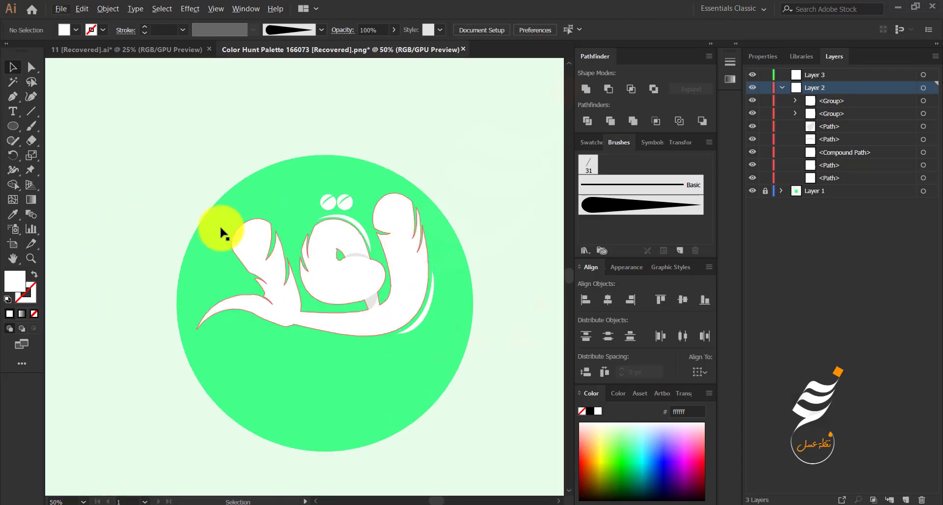
# Try to start a light grey Pen shape from the right letter's outer edge to the inner corner at its base
pyautogui.scroll(2, 432, 337)
pyautogui.click(361, 287)
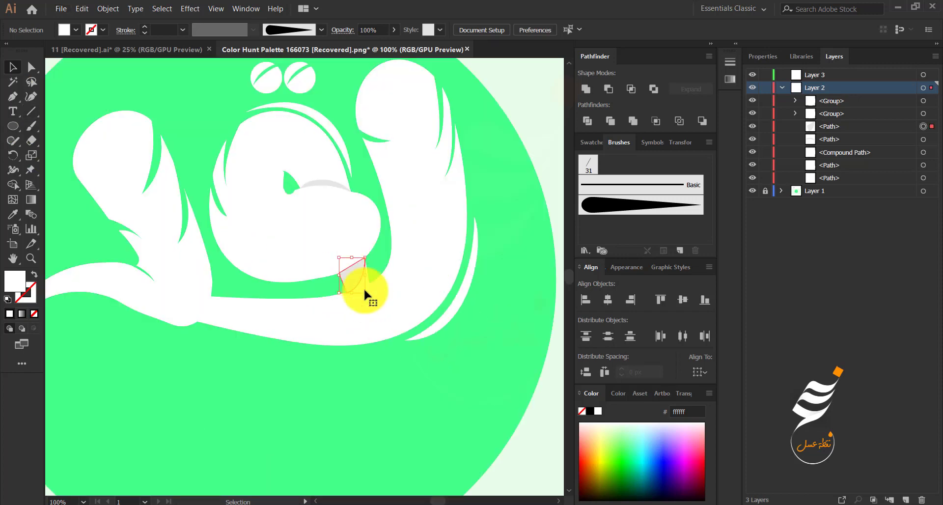
pyautogui.click(17, 101)
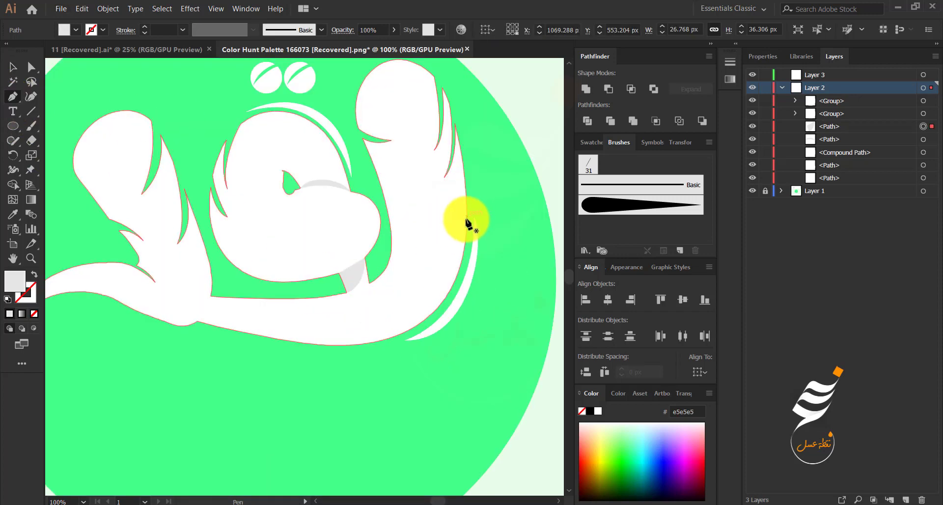
pyautogui.click(466, 217)
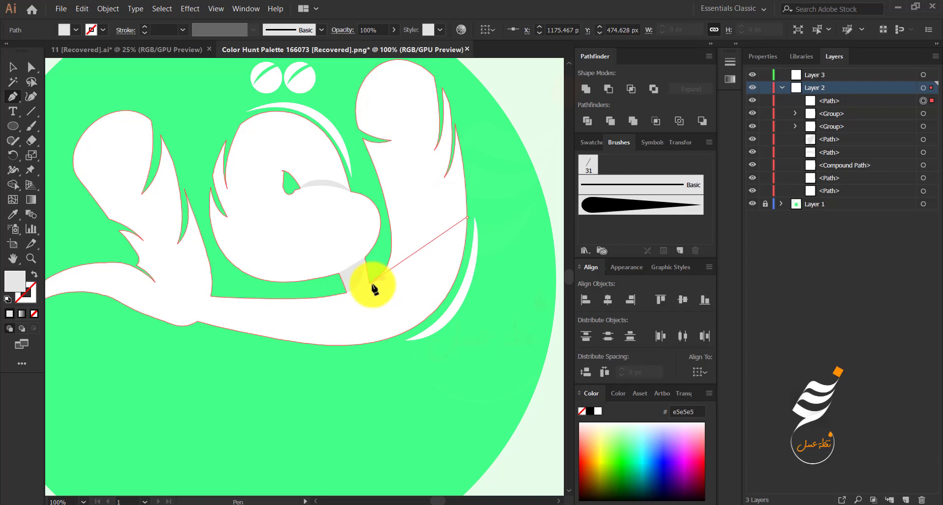
pyautogui.moveTo(370, 282); pyautogui.dragTo(360, 188)
pyautogui.scroll(4, 385, 260)
pyautogui.moveTo(384, 247); pyautogui.dragTo(386, 342)
pyautogui.scroll(-2, 402, 282)
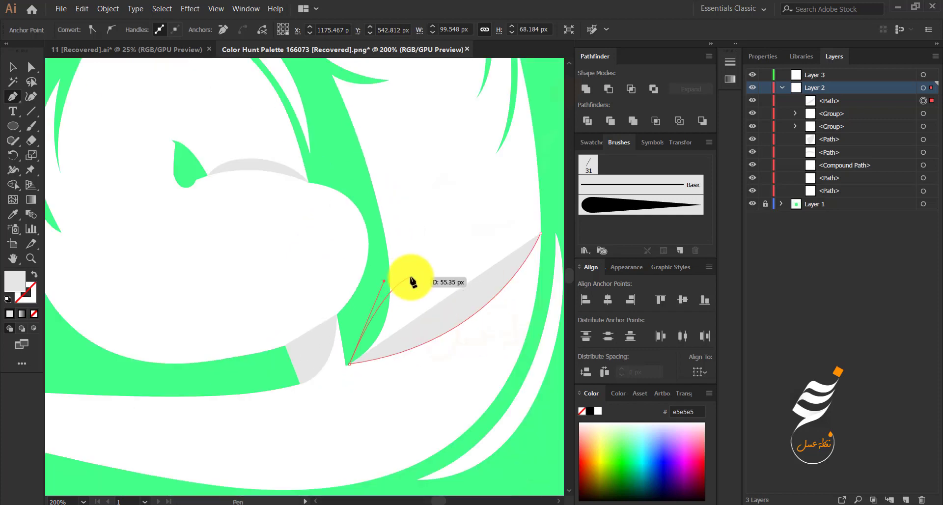
pyautogui.hotkey('ctrl', 'z')
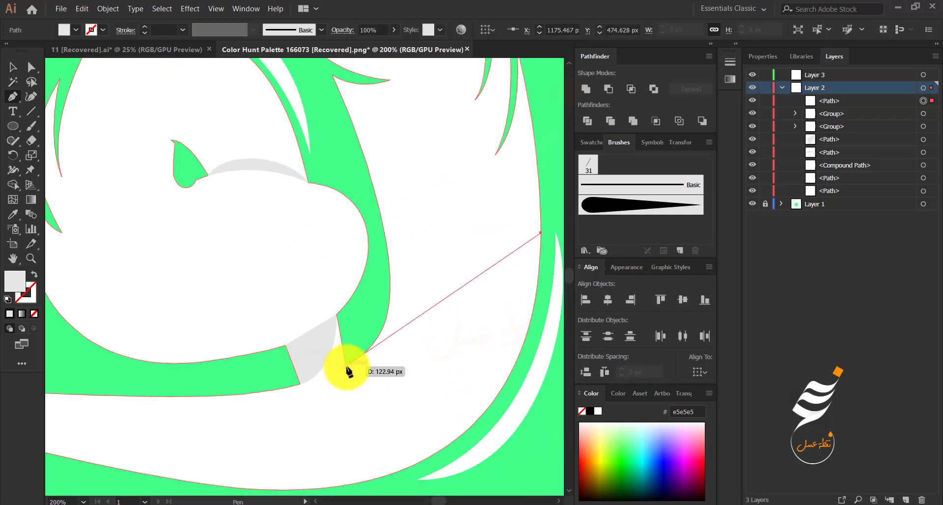
# Try to trace the grey shape from the base corner up the right letter's inner edge, and delete the unfinished shape
pyautogui.moveTo(347, 366); pyautogui.dragTo(402, 322)
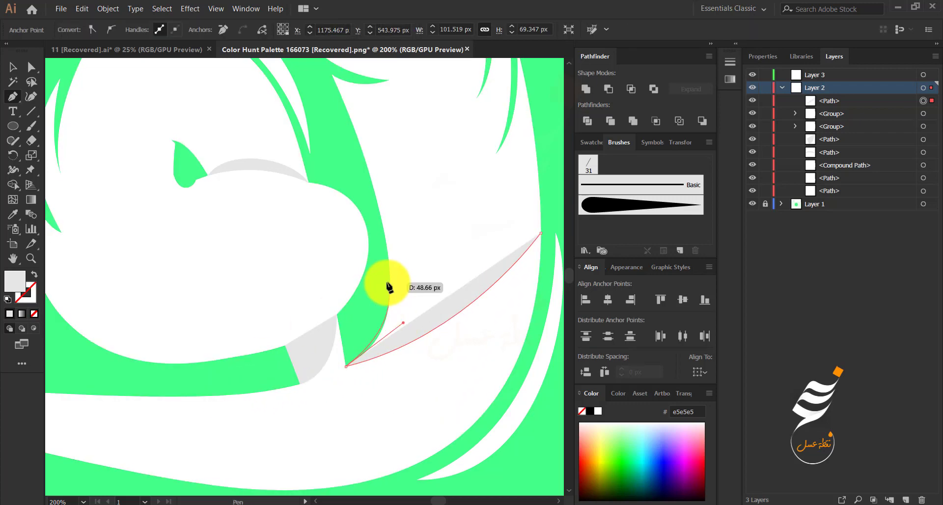
pyautogui.scroll(4, 402, 319)
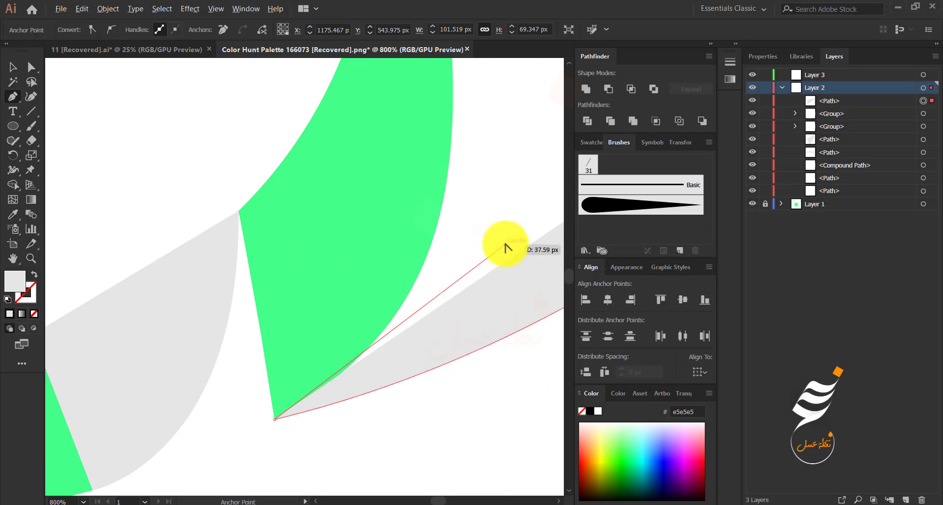
pyautogui.moveTo(505, 245); pyautogui.dragTo(512, 256)
pyautogui.scroll(-1, 446, 85)
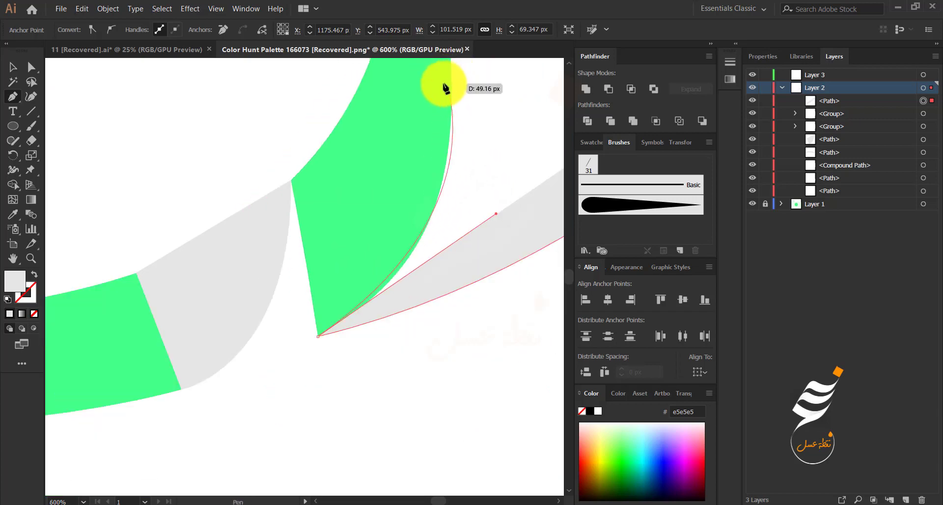
pyautogui.moveTo(496, 214); pyautogui.dragTo(410, 261)
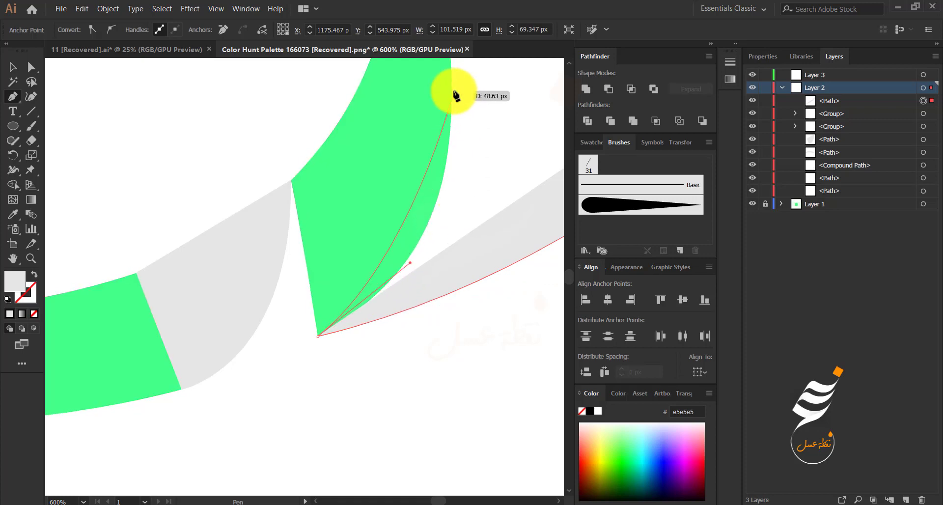
pyautogui.click(452, 89)
pyautogui.scroll(5, 449, 131)
pyautogui.scroll(-4, 470, 254)
pyautogui.moveTo(481, 296); pyautogui.dragTo(434, 345)
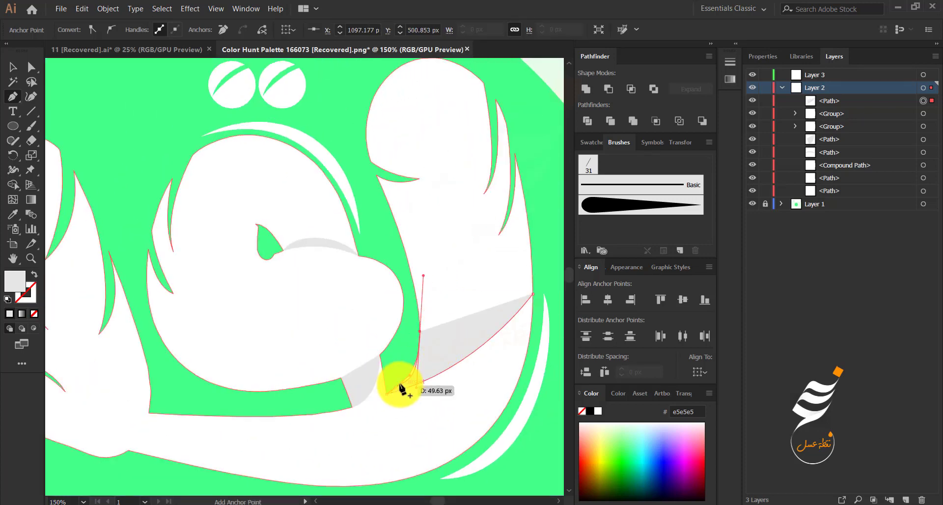
pyautogui.press('Delete')
pyautogui.press('Delete')
pyautogui.click(13, 67)
pyautogui.scroll(-2, 130, 160)
pyautogui.moveTo(142, 279); pyautogui.dragTo(263, 277)
pyautogui.scroll(4, 353, 257)
pyautogui.moveTo(353, 258); pyautogui.dragTo(221, 305)
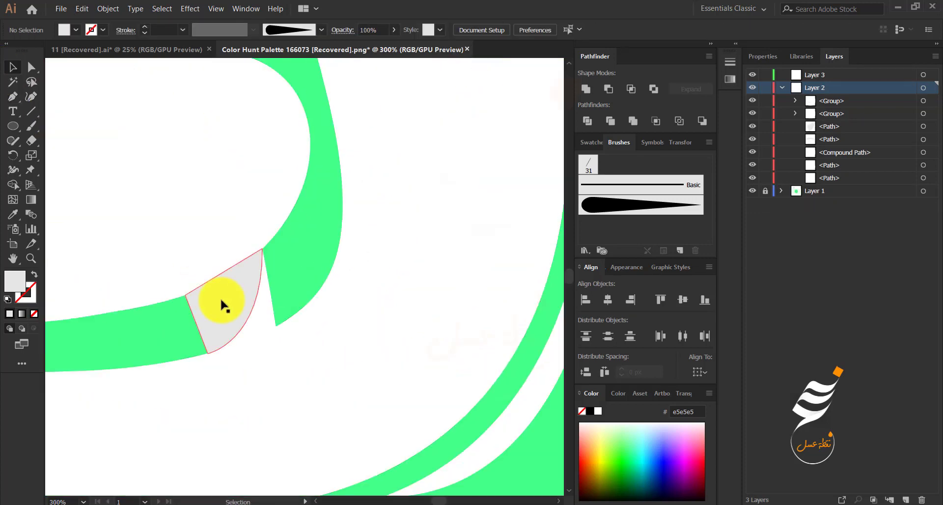
pyautogui.click(221, 305)
pyautogui.click(13, 97)
pyautogui.moveTo(221, 274); pyautogui.dragTo(228, 282)
pyautogui.click(158, 336)
pyautogui.scroll(-4, 158, 336)
pyautogui.moveTo(151, 371); pyautogui.dragTo(283, 357)
pyautogui.press('Delete')
# Draw a thin light grey (e5e5e5) Pen crescent where the left letter meets the baseline stroke, from the inner corner to the lower edge
pyautogui.scroll(4, 174, 372)
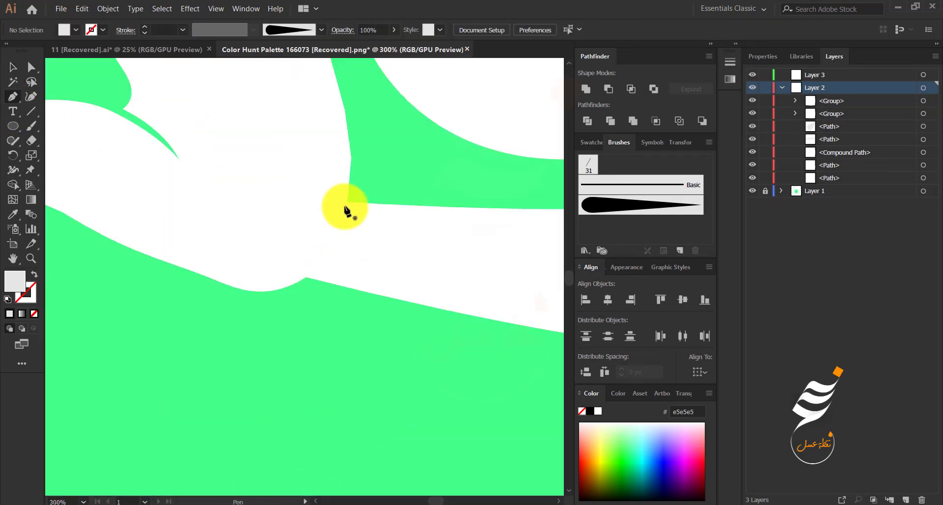
pyautogui.click(347, 202)
pyautogui.moveTo(306, 277); pyautogui.dragTo(288, 291)
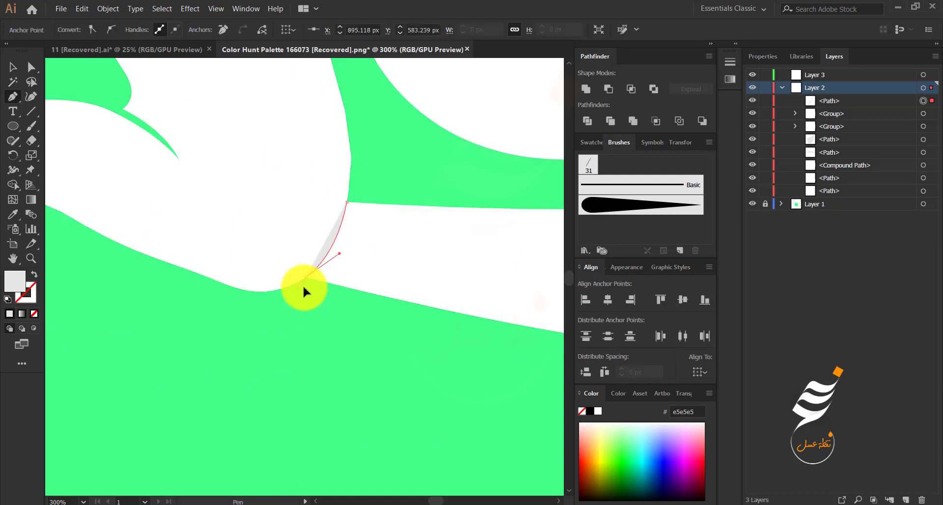
pyautogui.moveTo(347, 201); pyautogui.dragTo(328, 184)
pyautogui.click(13, 66)
pyautogui.click(119, 335)
# Draw a light grey Pen shape across the left tail, from the green notch's tip to the tail's lower edge and back along its upper edge
pyautogui.scroll(-3, 128, 393)
pyautogui.moveTo(128, 393); pyautogui.dragTo(252, 387)
pyautogui.scroll(2, 243, 371)
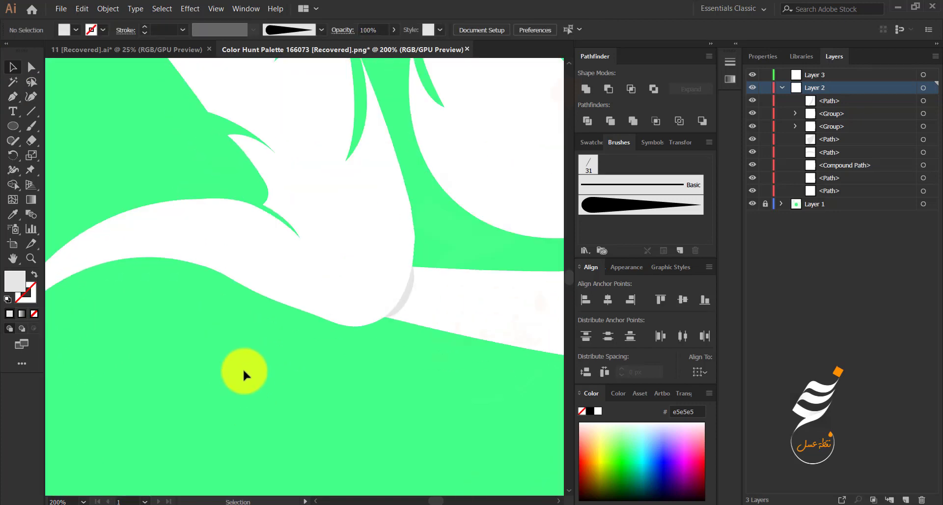
pyautogui.click(13, 97)
pyautogui.click(298, 236)
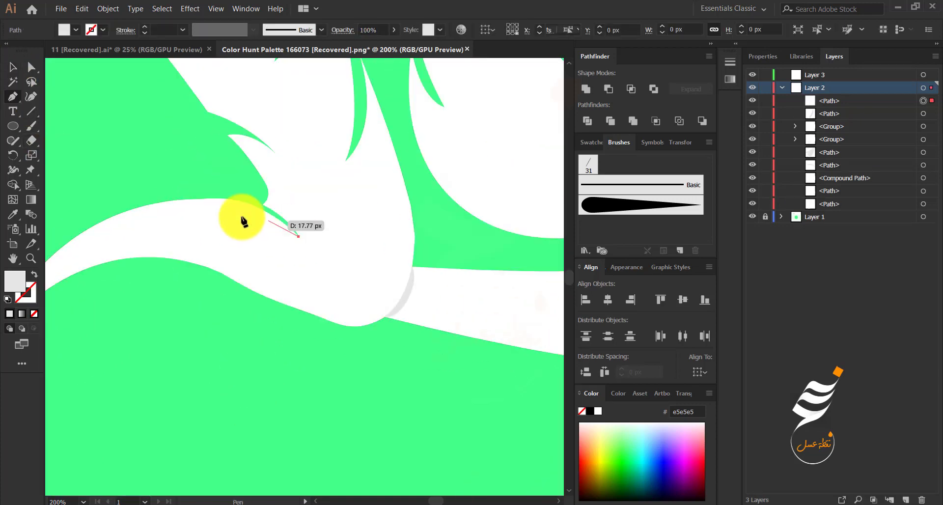
pyautogui.moveTo(152, 256); pyautogui.dragTo(114, 293)
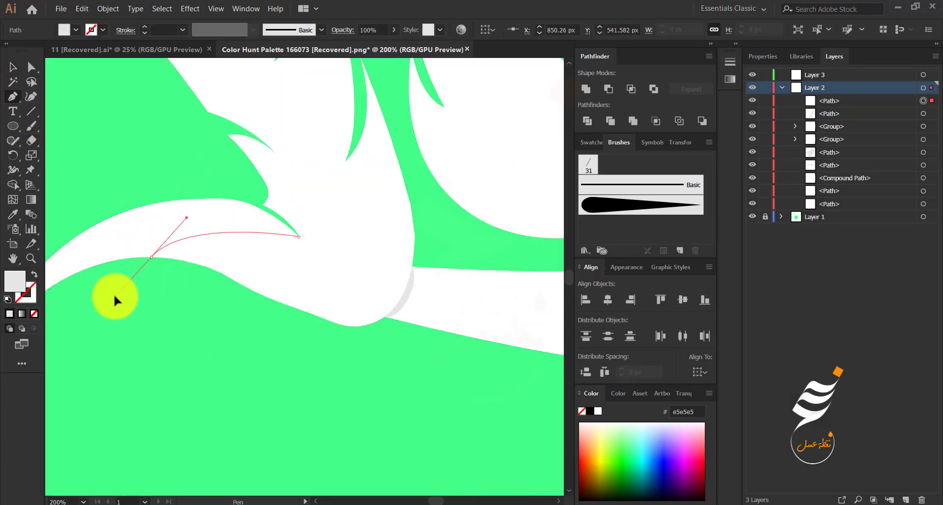
pyautogui.click(247, 205)
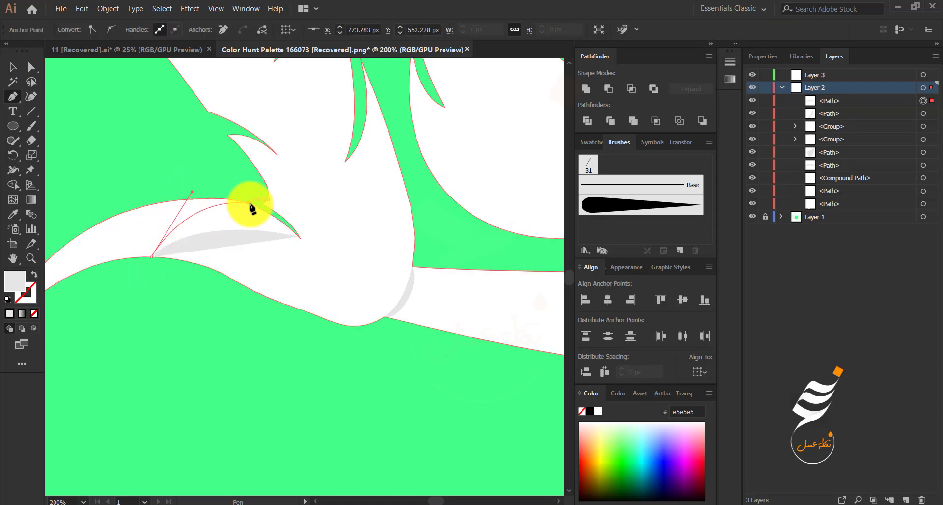
pyautogui.scroll(2, 297, 237)
pyautogui.scroll(5, 298, 238)
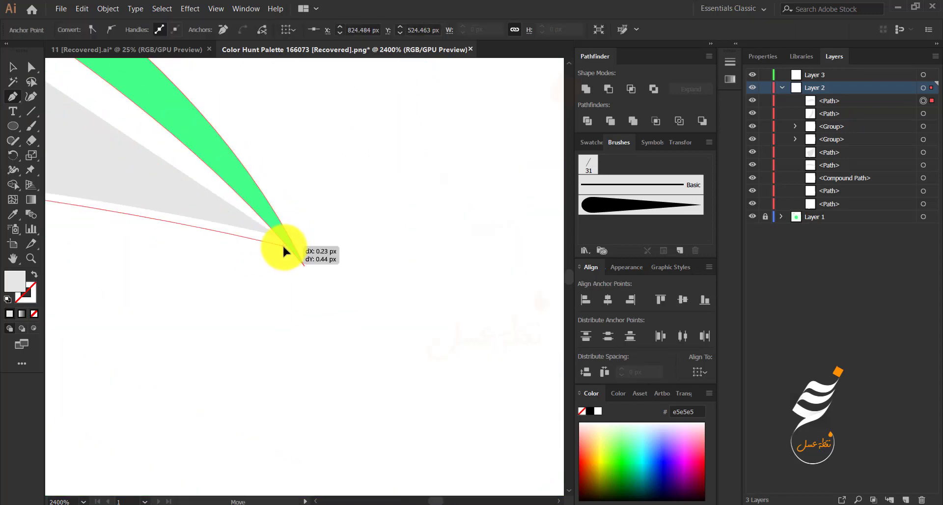
pyautogui.scroll(-5, 302, 264)
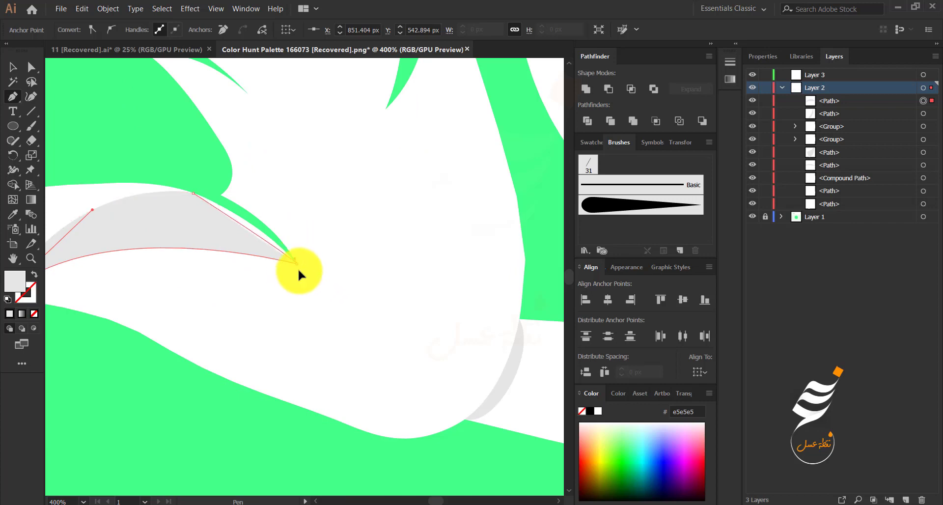
pyautogui.click(13, 67)
pyautogui.click(126, 154)
# Draw a light grey crescent, about 82 × 133 px, inside the right letter's outer lower curve
pyautogui.scroll(-4, 126, 154)
pyautogui.moveTo(142, 221); pyautogui.dragTo(332, 287)
pyautogui.press('p')
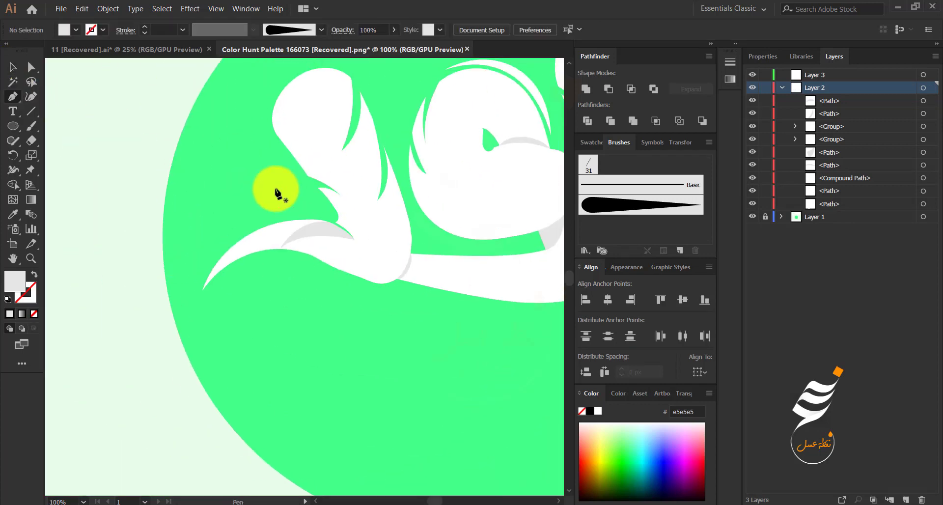
pyautogui.scroll(-1, 302, 307)
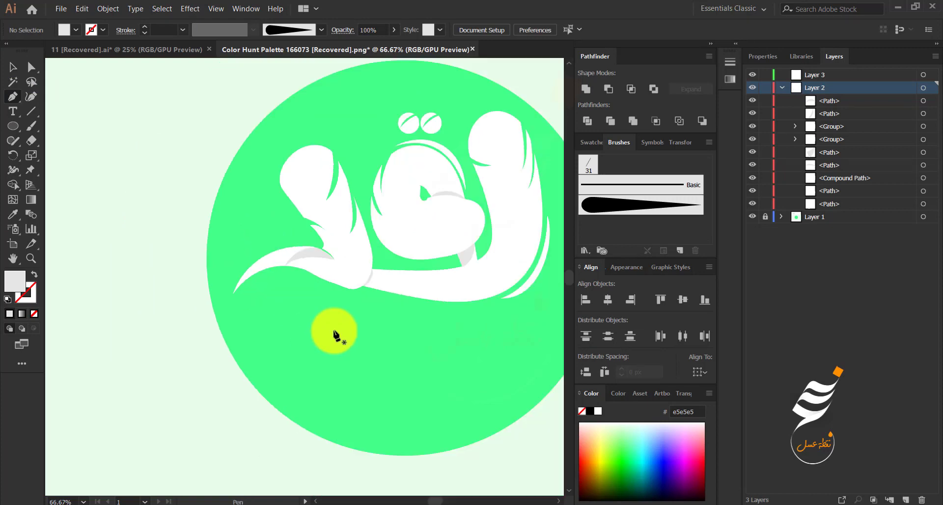
pyautogui.moveTo(333, 331); pyautogui.dragTo(256, 345)
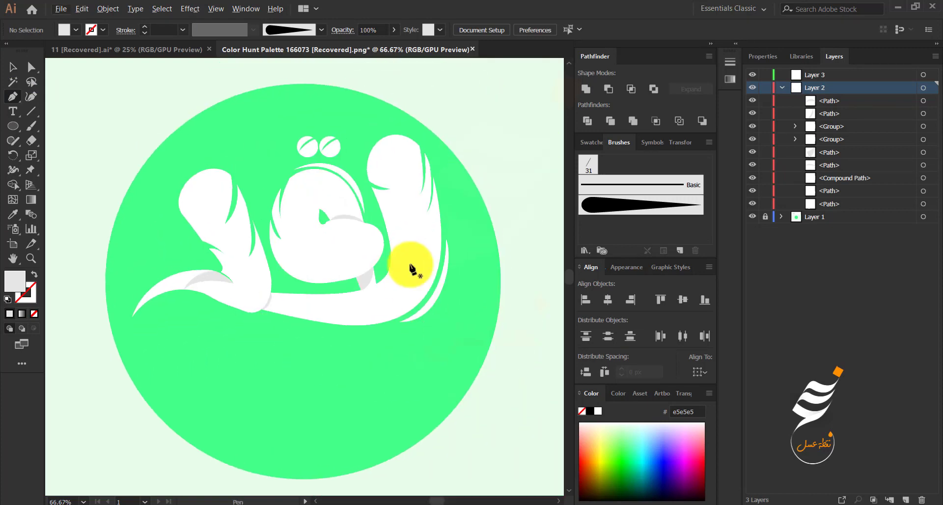
pyautogui.scroll(2, 412, 255)
pyautogui.click(424, 115)
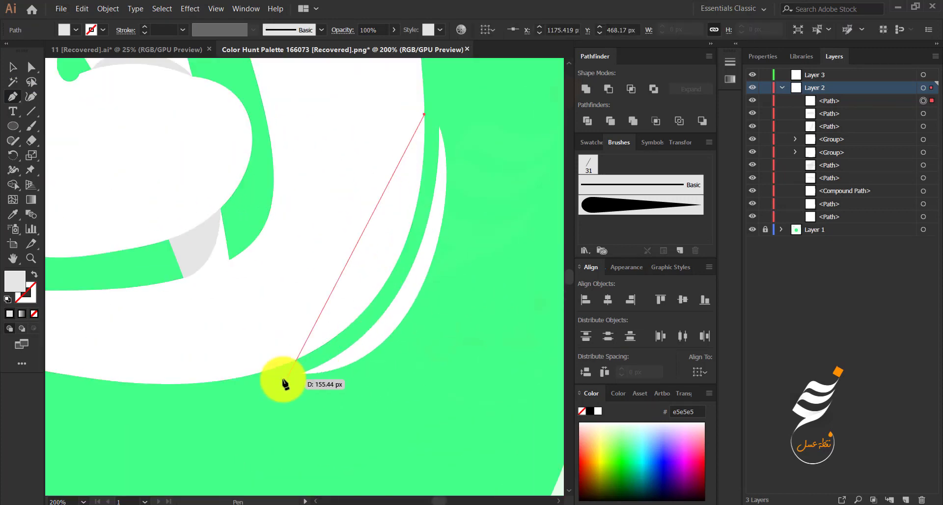
pyautogui.moveTo(267, 370); pyautogui.dragTo(296, 274)
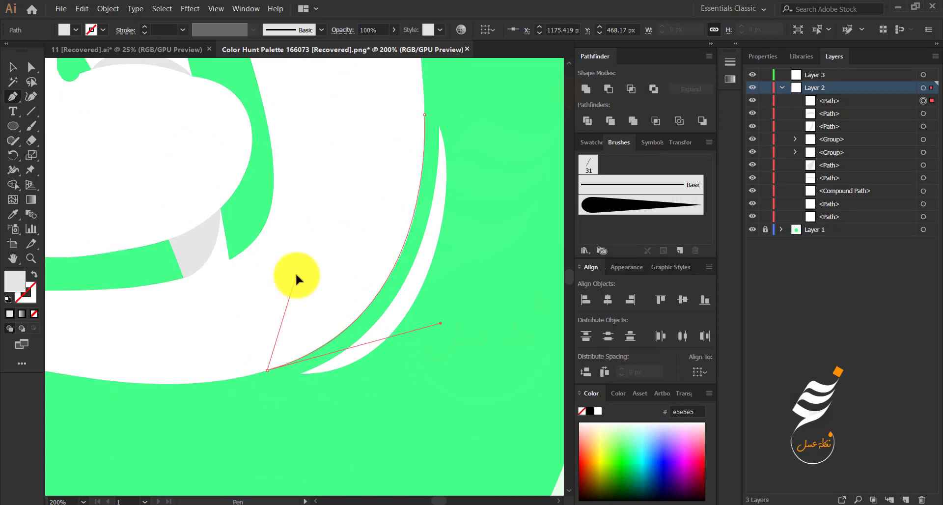
pyautogui.click(425, 116)
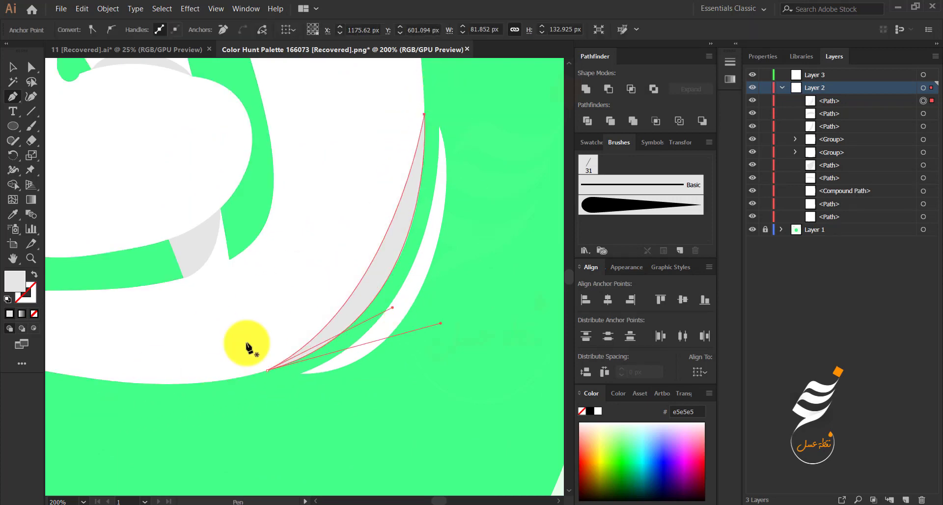
pyautogui.keyDown('ctrl'); pyautogui.click(204, 418); pyautogui.keyUp('ctrl')
# Draw a light grey crescent, about 111 × 67 px, along the top and right inner edge of the middle letter
pyautogui.scroll(-3, 204, 413)
pyautogui.scroll(1, 314, 395)
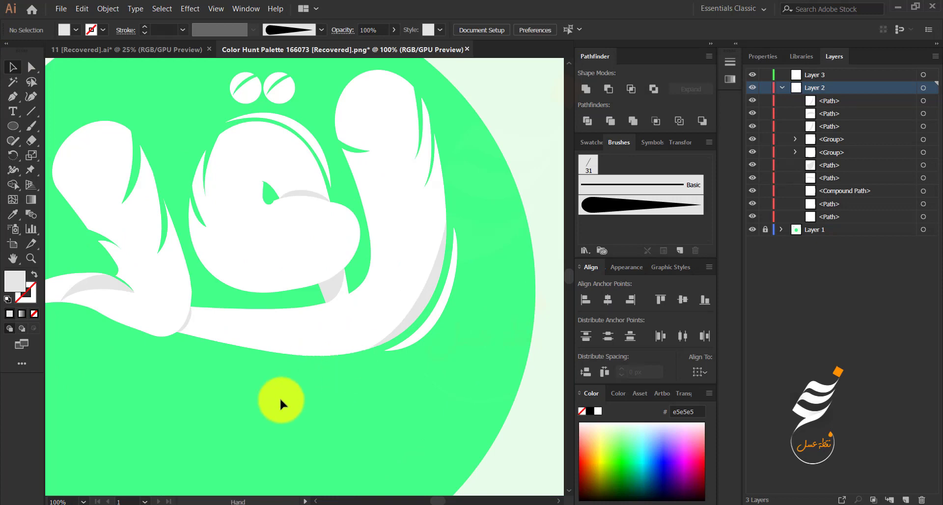
pyautogui.moveTo(279, 398); pyautogui.dragTo(359, 385)
pyautogui.click(13, 96)
pyautogui.click(297, 131)
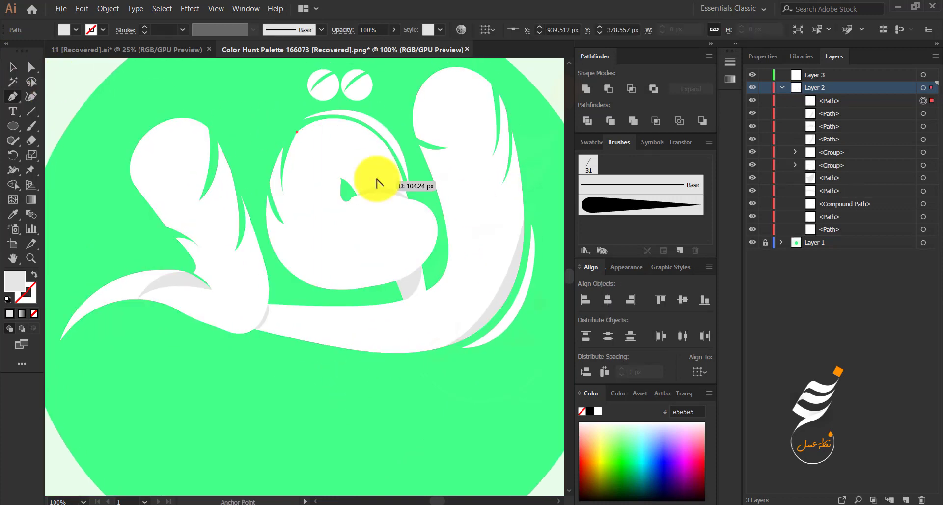
pyautogui.scroll(1, 373, 181)
pyautogui.moveTo(415, 186); pyautogui.dragTo(444, 263)
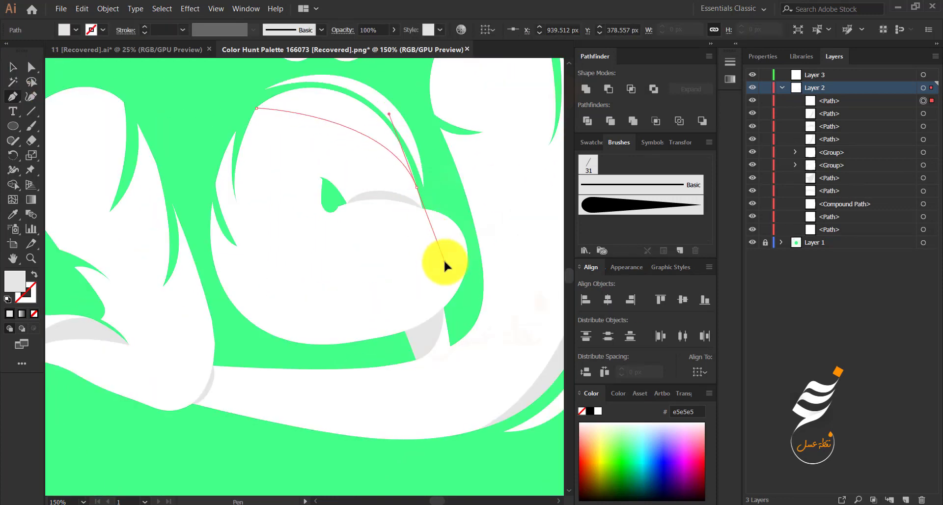
pyautogui.moveTo(482, 332); pyautogui.dragTo(442, 299)
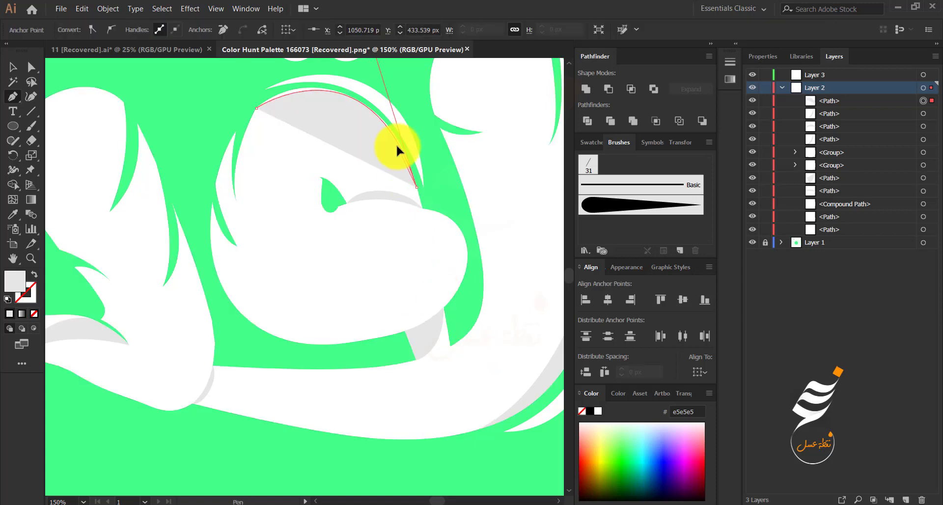
pyautogui.moveTo(396, 146); pyautogui.dragTo(398, 147)
pyautogui.moveTo(256, 108); pyautogui.dragTo(165, 141)
pyautogui.click(13, 67)
pyautogui.click(131, 88)
pyautogui.scroll(3, 280, 110)
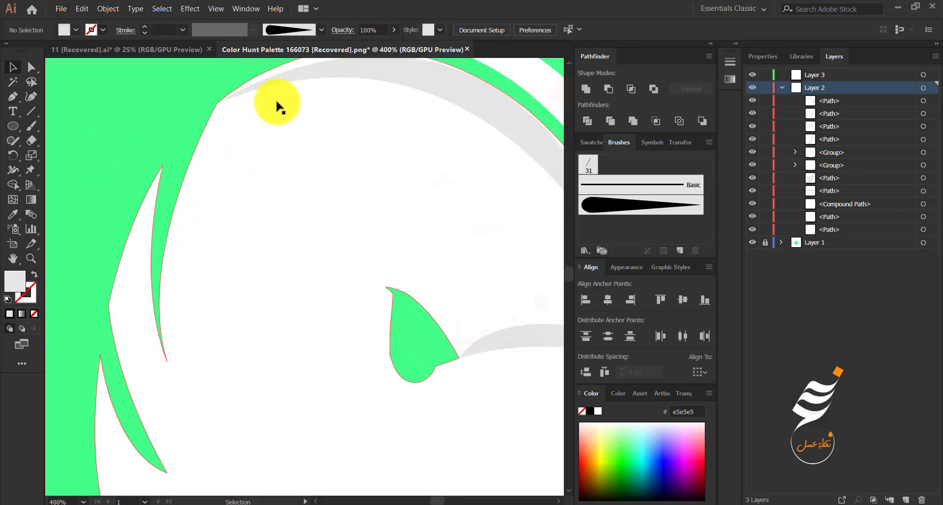
pyautogui.scroll(-2, 276, 102)
pyautogui.moveTo(356, 85); pyautogui.dragTo(353, 83)
pyautogui.hotkey('ctrl', 'z')
pyautogui.click(197, 93)
pyautogui.scroll(-3, 197, 92)
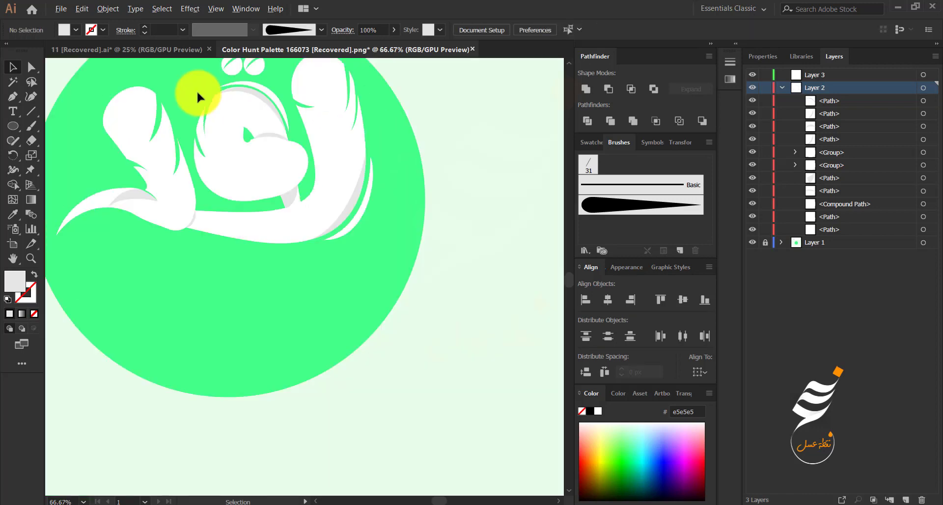
pyautogui.scroll(-2, 246, 227)
# Convert the left tip anchor of the middle letter's grey crescent to smooth and pull its upper handle in toward the letter's edge
pyautogui.scroll(5, 379, 256)
pyautogui.click(346, 207)
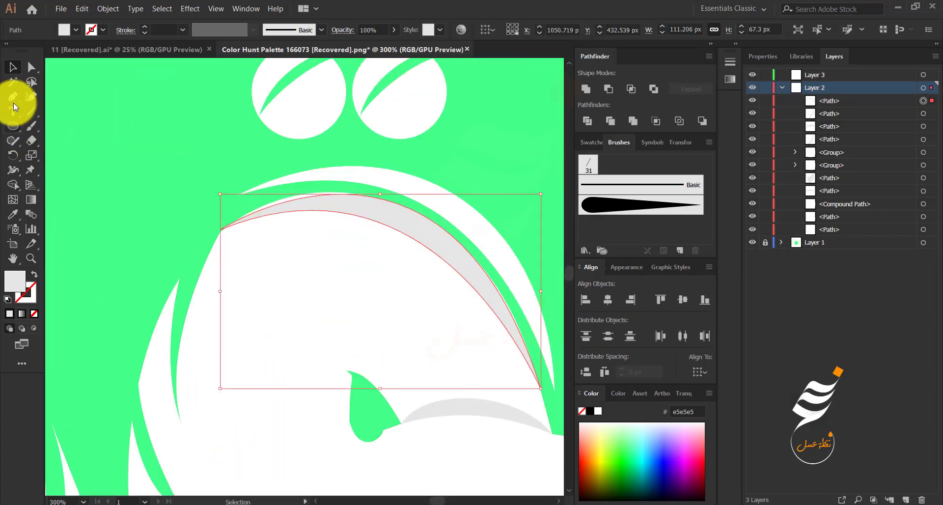
pyautogui.click(31, 67)
pyautogui.click(220, 229)
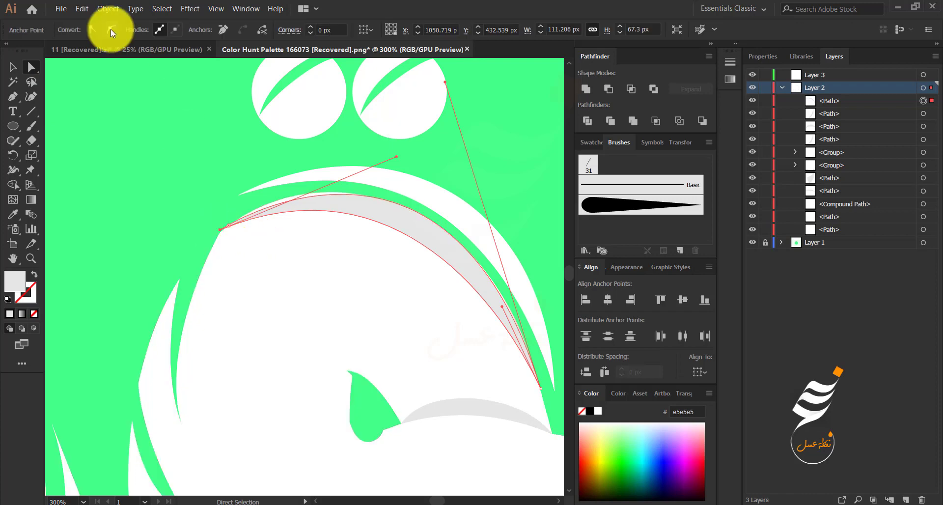
pyautogui.click(110, 29)
pyautogui.moveTo(181, 153); pyautogui.dragTo(238, 198)
# Adjust the crescent's tip handles so its outer edge follows the middle letter's top edge and its inner edge forms a narrow band
pyautogui.click(13, 96)
pyautogui.moveTo(446, 82); pyautogui.dragTo(465, 120)
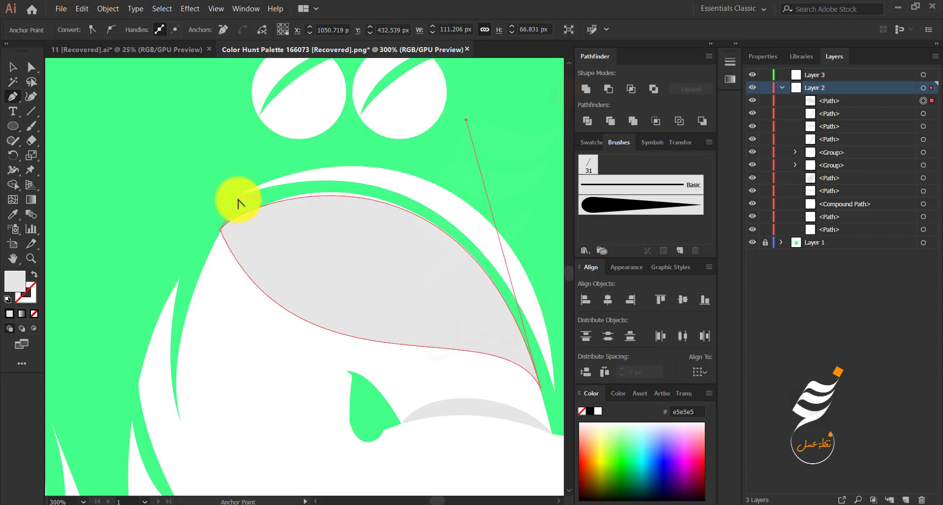
pyautogui.moveTo(239, 199); pyautogui.dragTo(247, 192)
pyautogui.keyDown('ctrl'); pyautogui.click(220, 230); pyautogui.keyUp('ctrl')
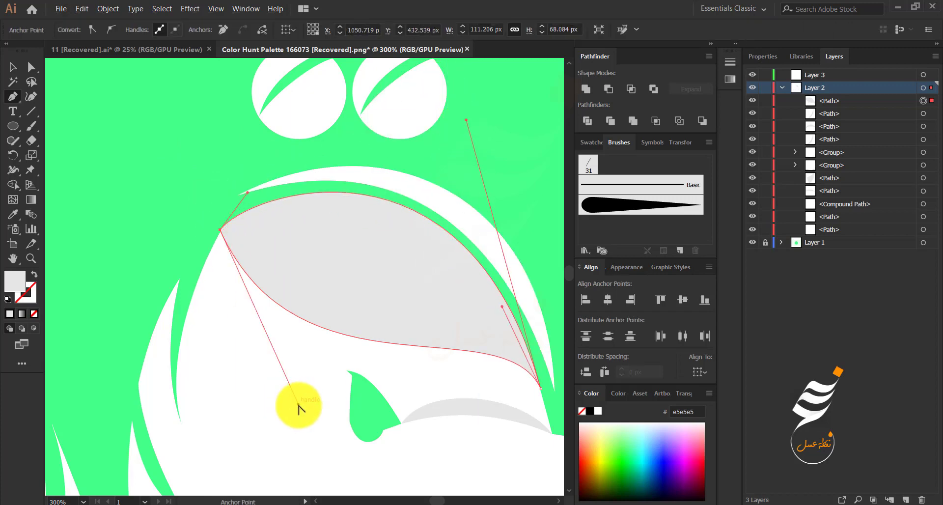
pyautogui.moveTo(299, 406); pyautogui.dragTo(383, 157)
pyautogui.press('v')
pyautogui.click(107, 201)
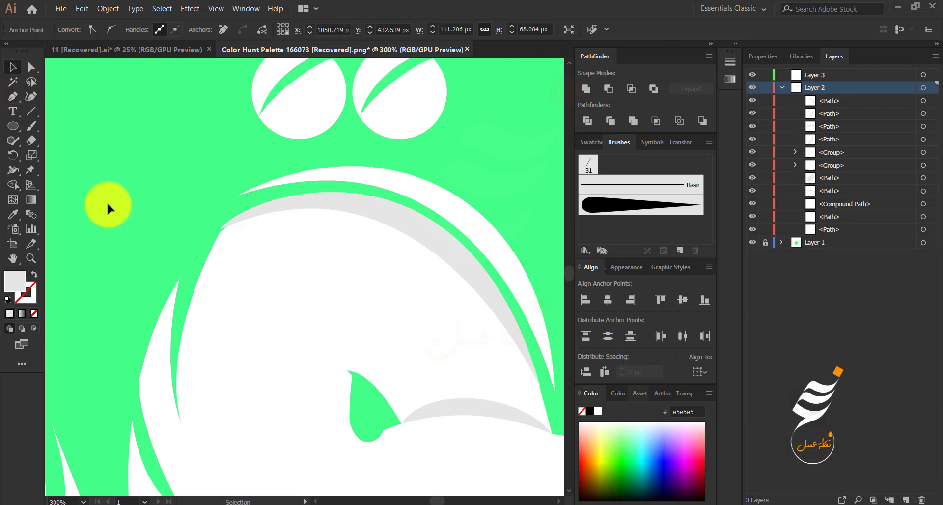
# Draw a closed light grey Pen shape around the left and lower sides of the middle letter's drop-shaped hole
pyautogui.scroll(-4, 108, 204)
pyautogui.moveTo(102, 261); pyautogui.dragTo(304, 286)
pyautogui.scroll(4, 386, 286)
pyautogui.press('p')
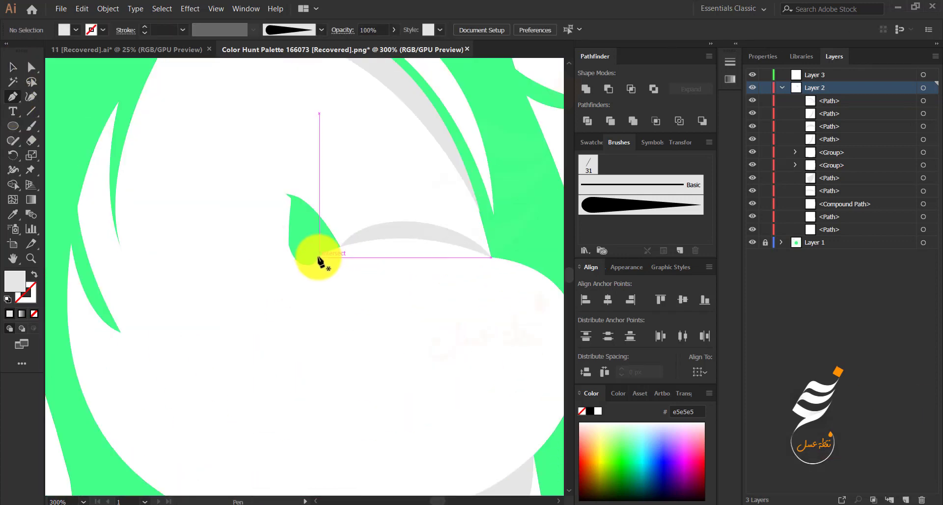
pyautogui.moveTo(322, 254); pyautogui.dragTo(311, 285)
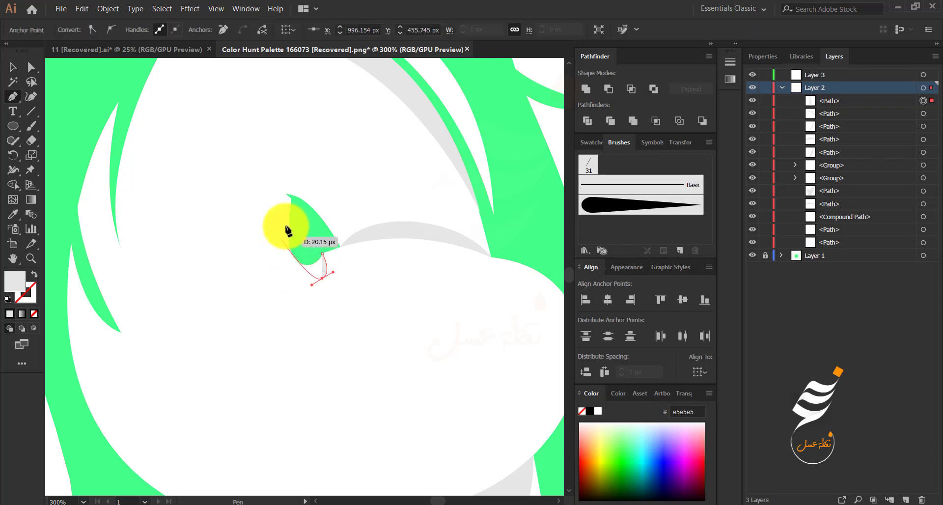
pyautogui.moveTo(287, 196); pyautogui.dragTo(319, 131)
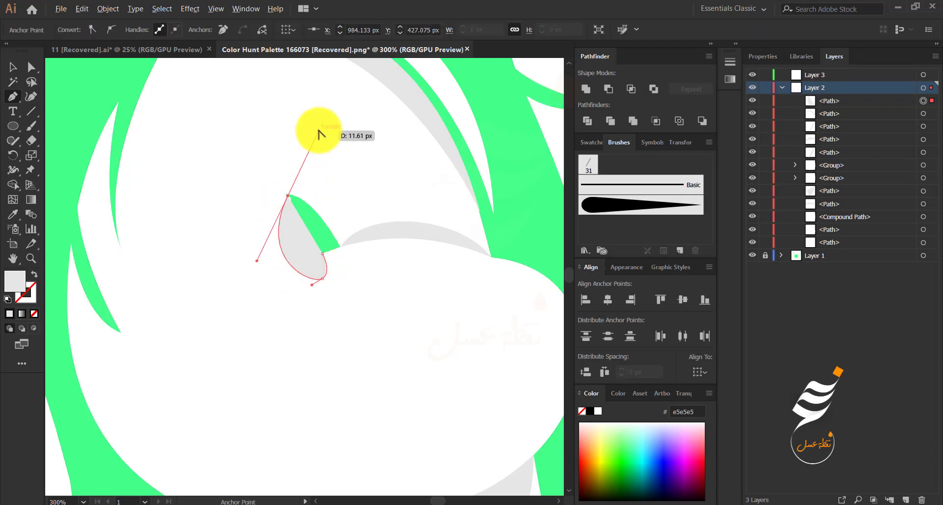
pyautogui.keyDown('alt'); pyautogui.click(318, 131); pyautogui.keyUp('alt')
pyautogui.click(322, 253)
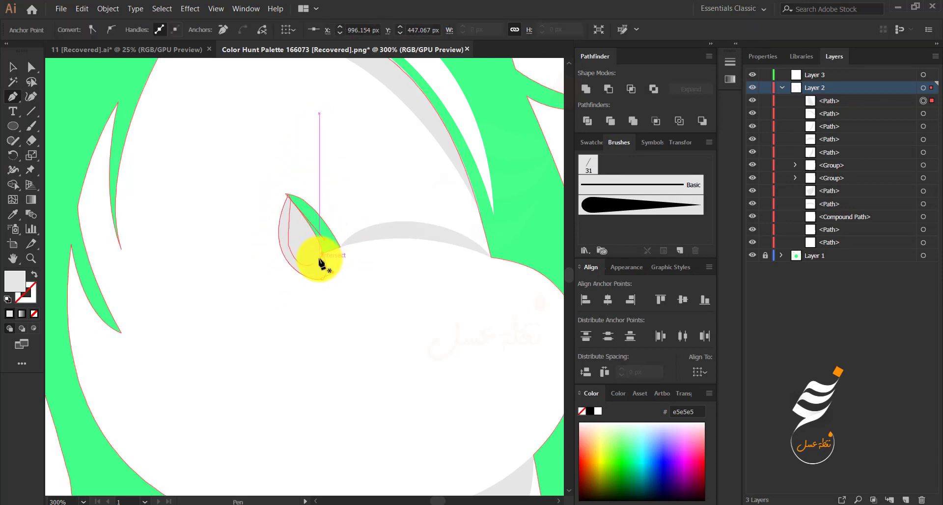
# Remove the part of the grey shape that covers the middle letter's drop-shaped hole with the Shape Builder
pyautogui.click(13, 67)
pyautogui.keyDown('shift'); pyautogui.click(207, 108); pyautogui.keyUp('shift')
pyautogui.click(12, 185)
pyautogui.keyDown('alt'); pyautogui.click(309, 234); pyautogui.keyUp('alt')
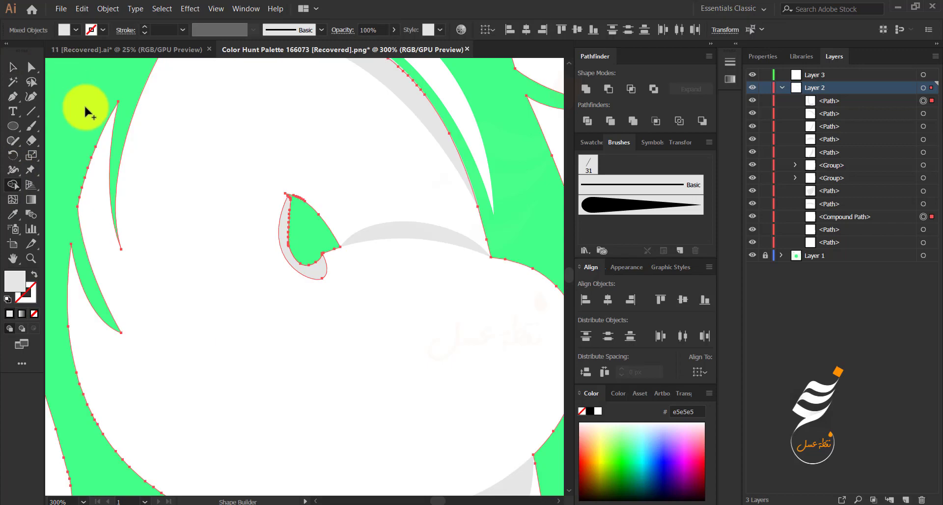
pyautogui.click(13, 67)
pyautogui.click(120, 244)
# Select the two split dots above the middle letter and enlarge them slightly
pyautogui.hotkey('ctrl', '-')
pyautogui.hotkey('ctrl', '-')
pyautogui.hotkey('ctrl', '-')
pyautogui.hotkey('ctrl', '-')
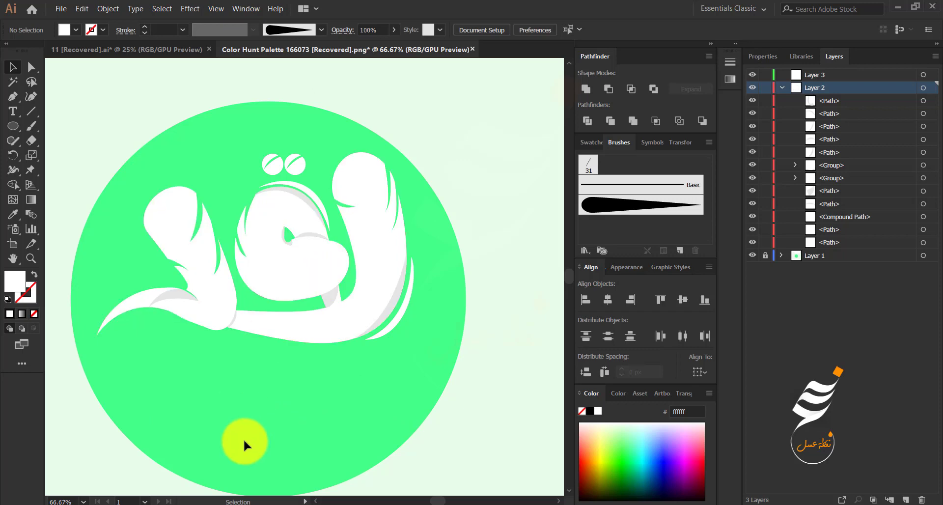
pyautogui.moveTo(123, 377); pyautogui.dragTo(459, 136)
pyautogui.moveTo(245, 129); pyautogui.dragTo(314, 183)
pyautogui.moveTo(259, 168); pyautogui.dragTo(263, 168)
pyautogui.click(217, 177)
# Select all the lettering with its dots and shading and move it down toward the middle of the green circle
pyautogui.scroll(4, 272, 167)
pyautogui.scroll(-3, 151, 202)
pyautogui.scroll(-1, 150, 200)
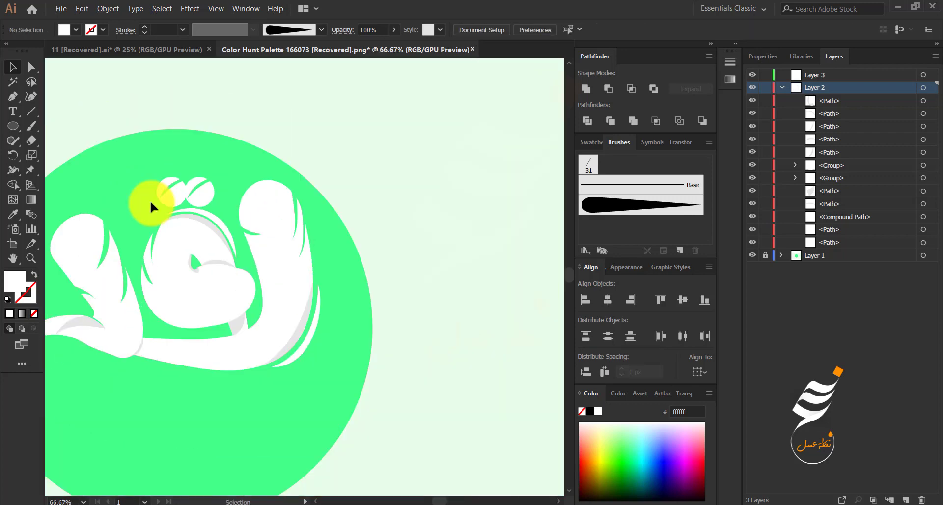
pyautogui.scroll(-1, 236, 393)
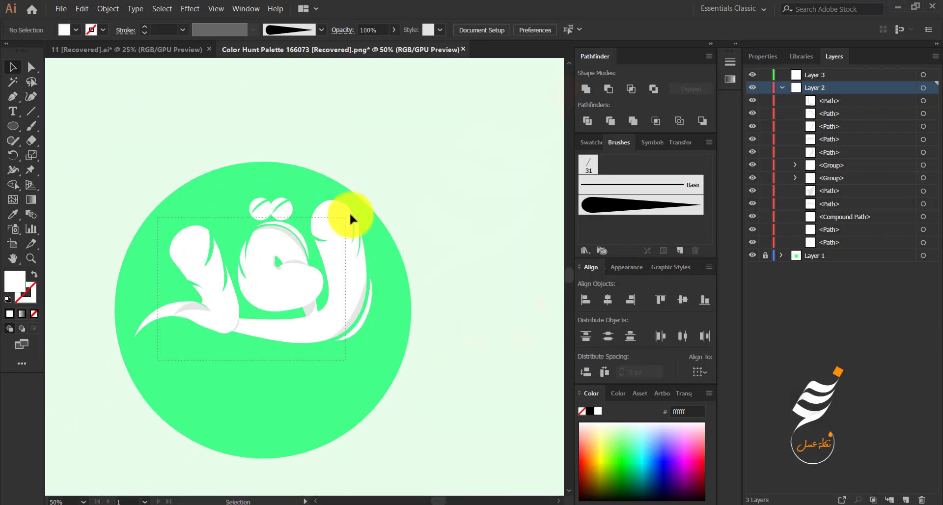
pyautogui.moveTo(350, 213); pyautogui.dragTo(352, 211)
pyautogui.moveTo(345, 283); pyautogui.dragTo(347, 301)
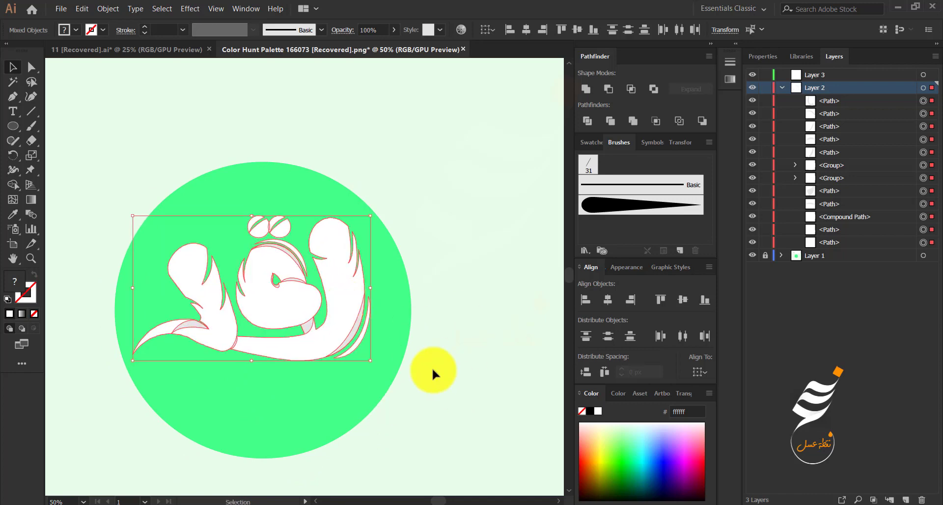
# Group the lettering artwork, duplicate the group behind it, and sample the dark green palette circle as the back copy's fill
pyautogui.hotkey('ctrl', 'g')
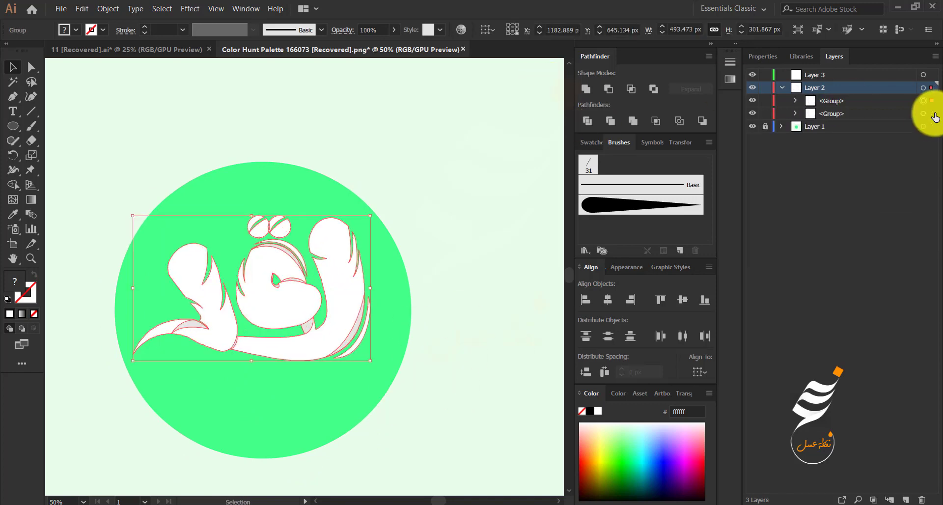
pyautogui.hotkey('ctrl', '-')
pyautogui.press('i')
pyautogui.click(236, 144)
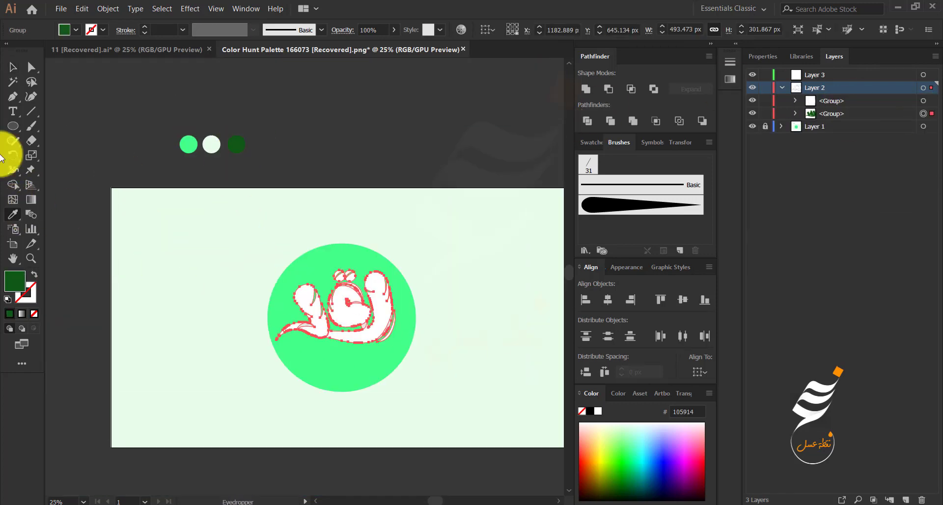
# Give the back lettering group a 40 pt dark green stroke with rounded joins
pyautogui.click(144, 27)
pyautogui.click(13, 67)
pyautogui.click(441, 122)
pyautogui.click(923, 114)
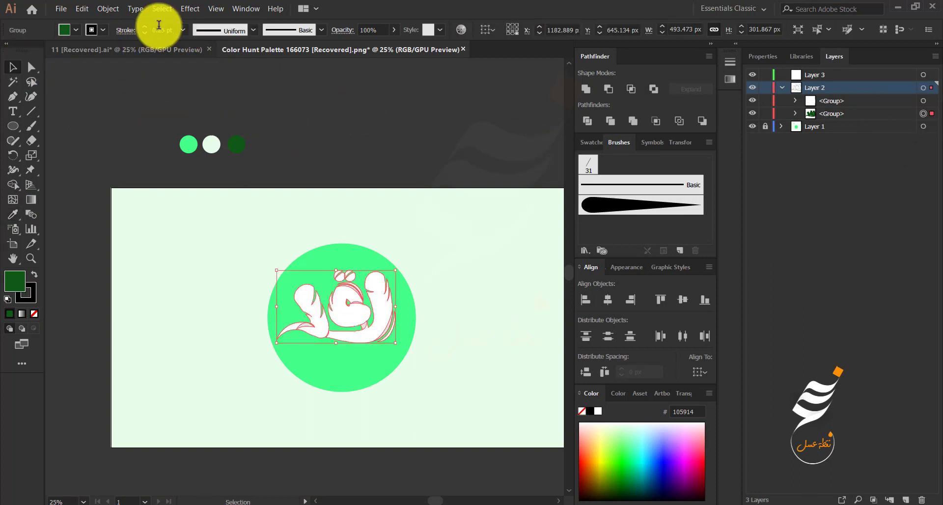
pyautogui.click(145, 25)
pyautogui.click(127, 30)
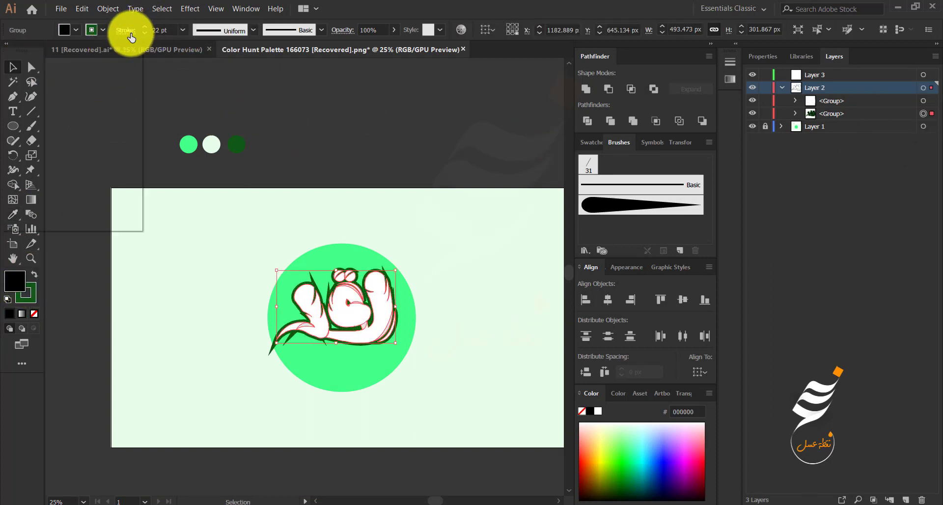
pyautogui.click(144, 27)
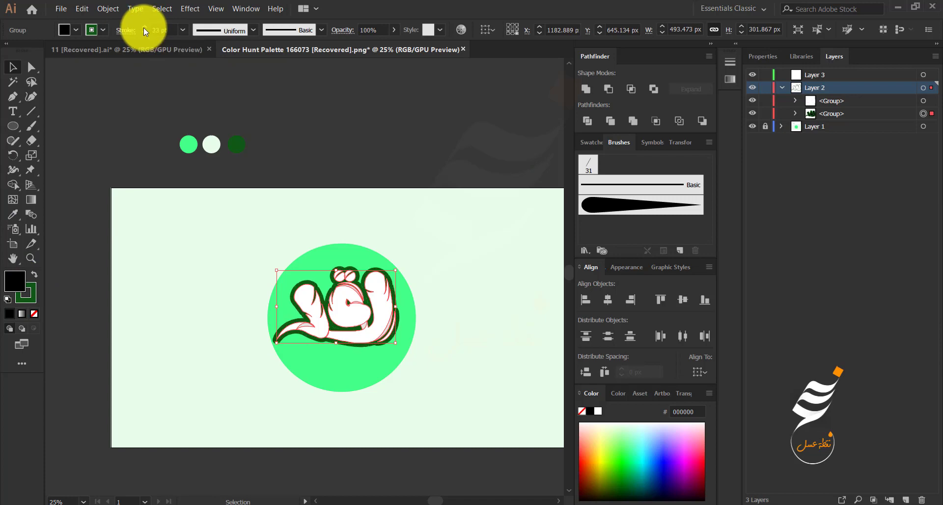
pyautogui.click(74, 107)
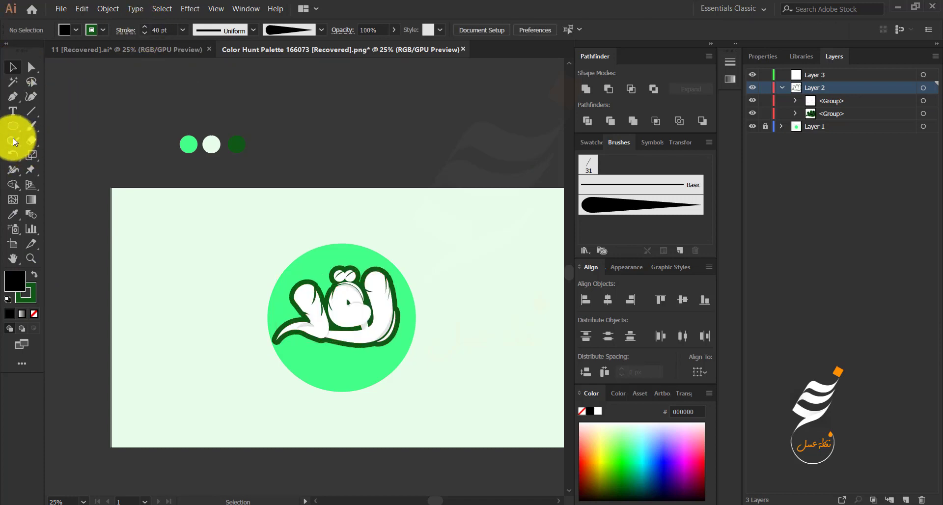
# Select both lettering groups and enlarge them slightly within the green circle
pyautogui.click(922, 102)
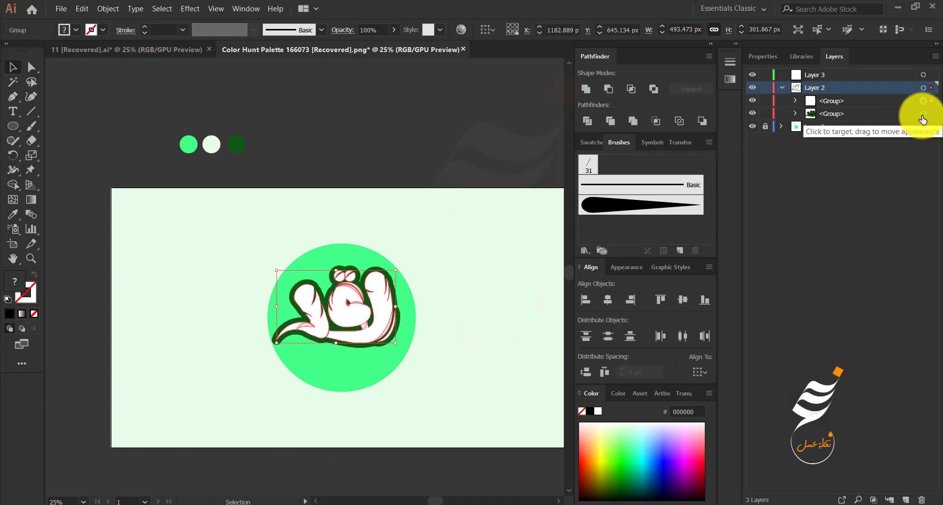
pyautogui.keyDown('shift'); pyautogui.click(922, 114); pyautogui.keyUp('shift')
pyautogui.scroll(2, 348, 402)
pyautogui.moveTo(443, 283); pyautogui.dragTo(450, 288)
pyautogui.moveTo(395, 271); pyautogui.dragTo(407, 273)
pyautogui.click(459, 399)
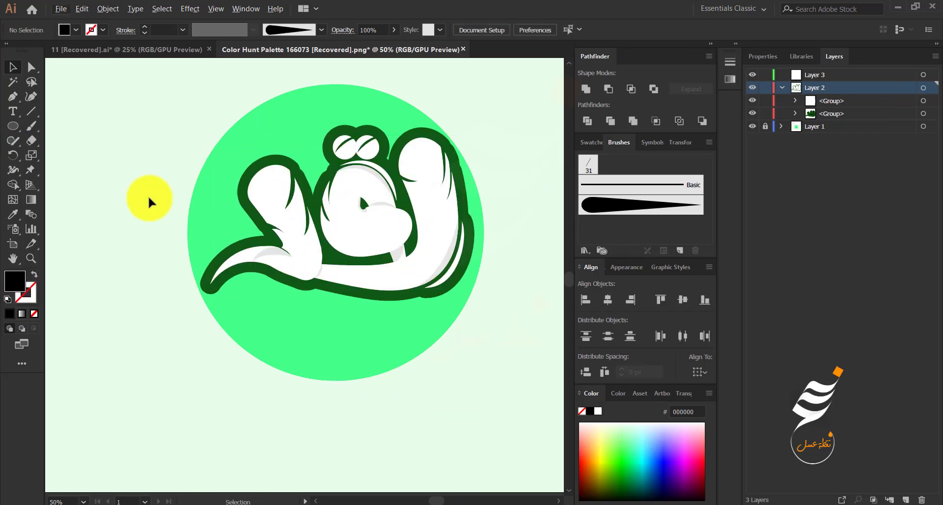
# Sample the dark green palette colour and draw a small circle on the outline between the left and middle letters
pyautogui.scroll(-1, 143, 191)
pyautogui.moveTo(137, 185); pyautogui.dragTo(205, 297)
pyautogui.click(12, 216)
pyautogui.click(201, 99)
pyautogui.click(13, 128)
pyautogui.scroll(2, 333, 306)
pyautogui.moveTo(315, 273)
pyautogui.mouseDown()
pyautogui.moveTo(325, 282)
pyautogui.moveTo(356, 252)
pyautogui.mouseUp()
pyautogui.scroll(3, 319, 285)
# Copy the dark green circle into a cluster of progressively smaller circles spreading up between the left and middle letters
pyautogui.click(13, 66)
pyautogui.moveTo(357, 251); pyautogui.dragTo(339, 221)
pyautogui.moveTo(338, 223); pyautogui.dragTo(266, 193)
pyautogui.moveTo(264, 187); pyautogui.dragTo(290, 210)
pyautogui.moveTo(290, 210); pyautogui.dragTo(251, 183)
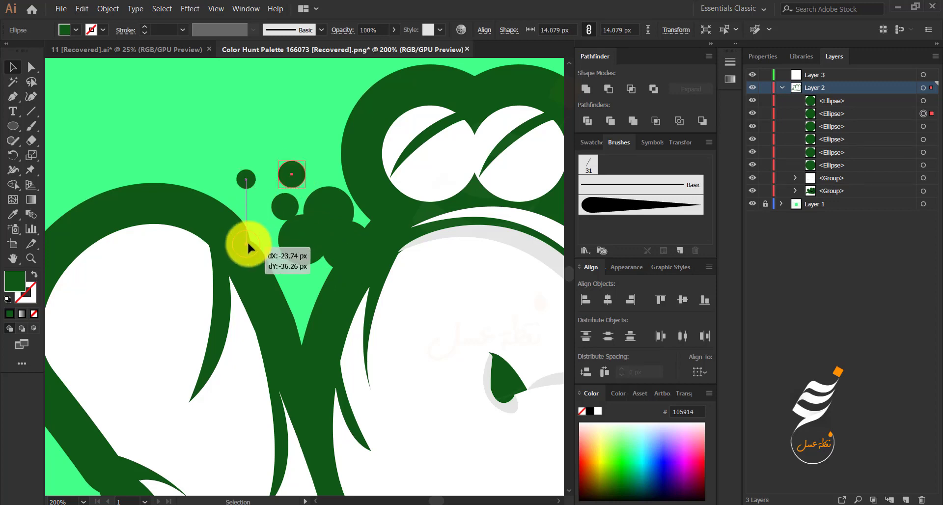
pyautogui.moveTo(248, 244); pyautogui.dragTo(253, 241)
pyautogui.click(263, 219)
# Select circles of the dark green cluster and place a duplicate of them above the left letter
pyautogui.scroll(-3, 263, 219)
pyautogui.click(276, 225)
pyautogui.scroll(2, 282, 214)
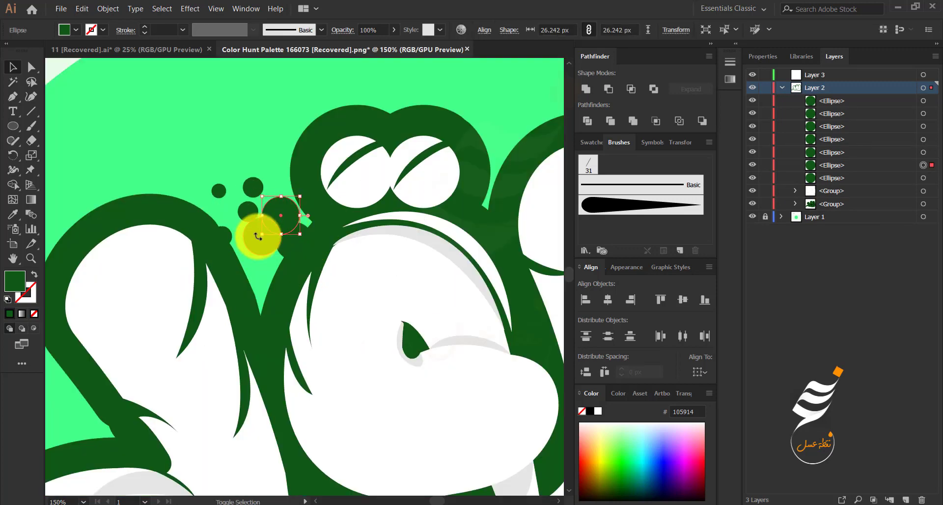
pyautogui.keyDown('shift'); pyautogui.click(258, 236); pyautogui.keyUp('shift')
pyautogui.keyDown('shift'); pyautogui.click(293, 240); pyautogui.keyUp('shift')
pyautogui.moveTo(293, 239); pyautogui.dragTo(220, 131)
pyautogui.scroll(-2, 204, 172)
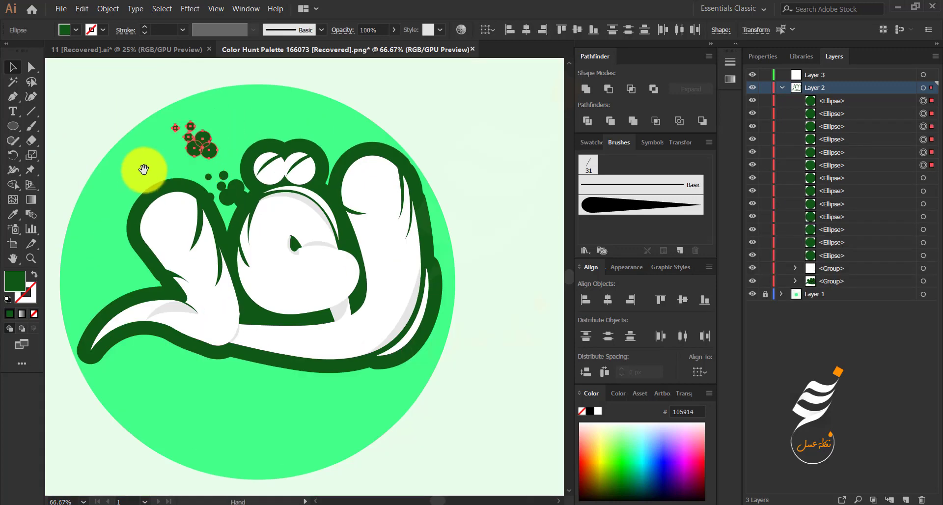
# Rotate the duplicated cluster, place it on the outline above the two split dots, and group its circles
pyautogui.scroll(2, 263, 214)
pyautogui.moveTo(143, 168); pyautogui.dragTo(182, 229)
pyautogui.moveTo(205, 192); pyautogui.dragTo(439, 164)
pyautogui.click(273, 200)
pyautogui.scroll(-2, 273, 200)
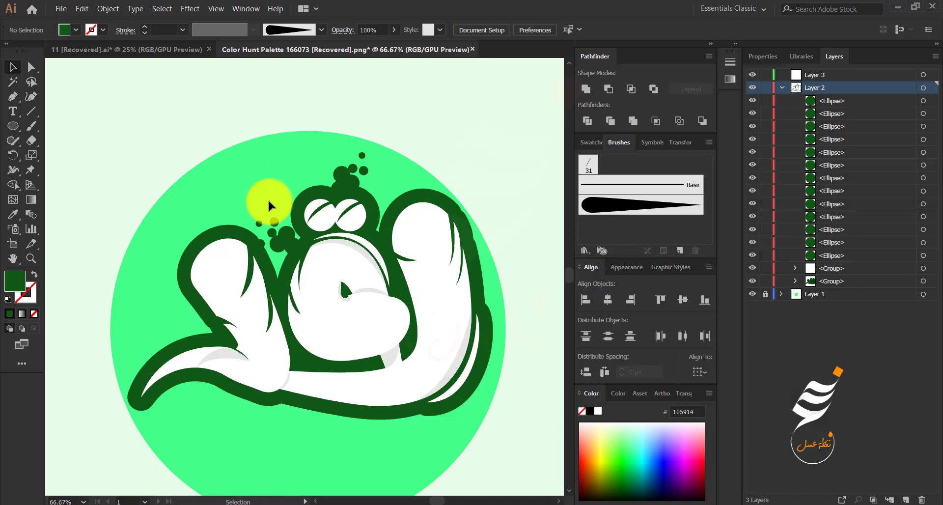
pyautogui.moveTo(319, 171); pyautogui.dragTo(317, 142)
pyautogui.scroll(2, 268, 161)
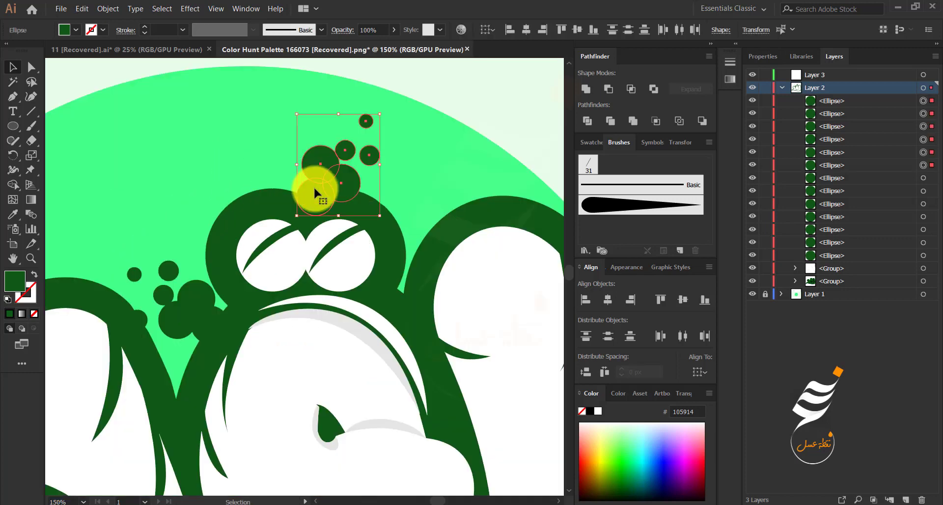
pyautogui.hotkey('ctrl', 'g')
# Copy the grouped cluster as an enlarged splash under the lettering and place another copy near the circle's lower right edge
pyautogui.scroll(-1, 301, 170)
pyautogui.moveTo(209, 167); pyautogui.dragTo(191, 97)
pyautogui.moveTo(297, 95); pyautogui.dragTo(235, 466)
pyautogui.scroll(-2, 236, 465)
pyautogui.moveTo(236, 465); pyautogui.dragTo(401, 409)
pyautogui.click(198, 397)
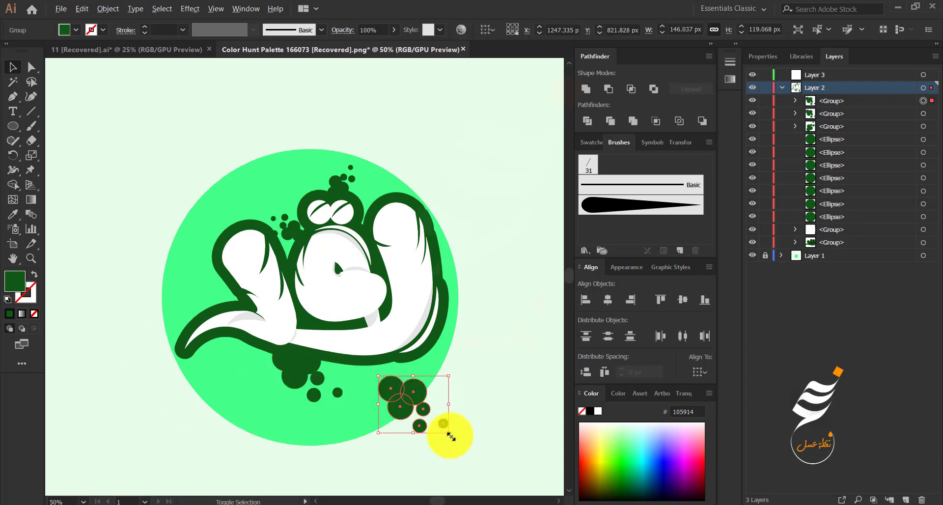
# Shrink the lower right cluster against the outline and place a small copy above the lettering's left tail
pyautogui.moveTo(410, 368); pyautogui.dragTo(192, 307)
pyautogui.click(254, 412)
pyautogui.scroll(-1, 254, 415)
pyautogui.moveTo(189, 431); pyautogui.dragTo(255, 422)
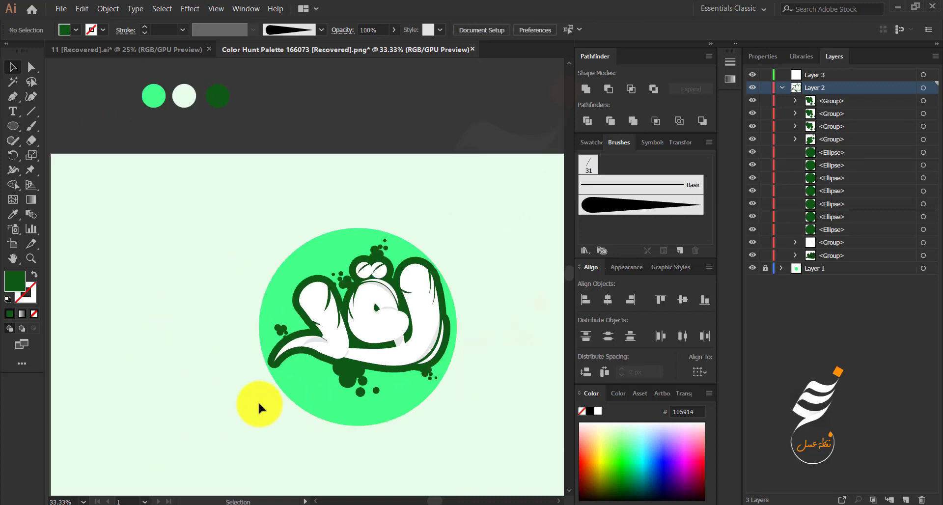
pyautogui.scroll(3, 415, 275)
pyautogui.scroll(-2, 79, 162)
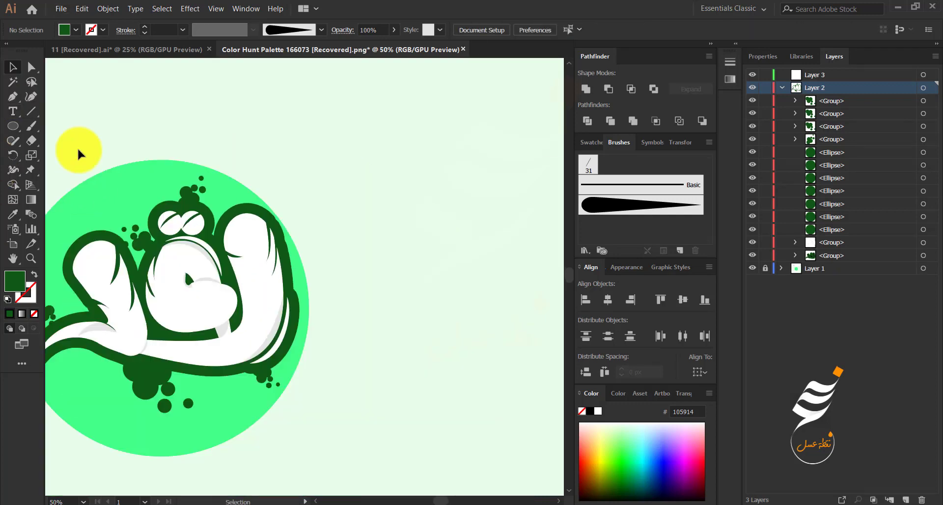
# Sample the background circle's light green and draw a curved Pen segment inside the right letter's upper end, down to the notch tip
pyautogui.moveTo(78, 146); pyautogui.dragTo(280, 265)
pyautogui.press('i')
pyautogui.click(309, 317)
pyautogui.press('v')
pyautogui.scroll(2, 461, 378)
pyautogui.press('p')
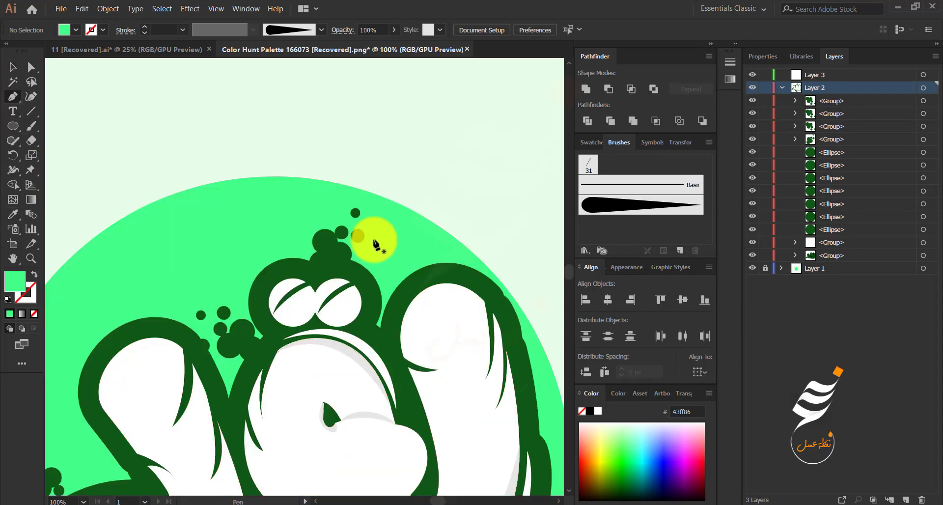
pyautogui.scroll(2, 341, 261)
pyautogui.click(341, 260)
pyautogui.moveTo(456, 442); pyautogui.dragTo(449, 129)
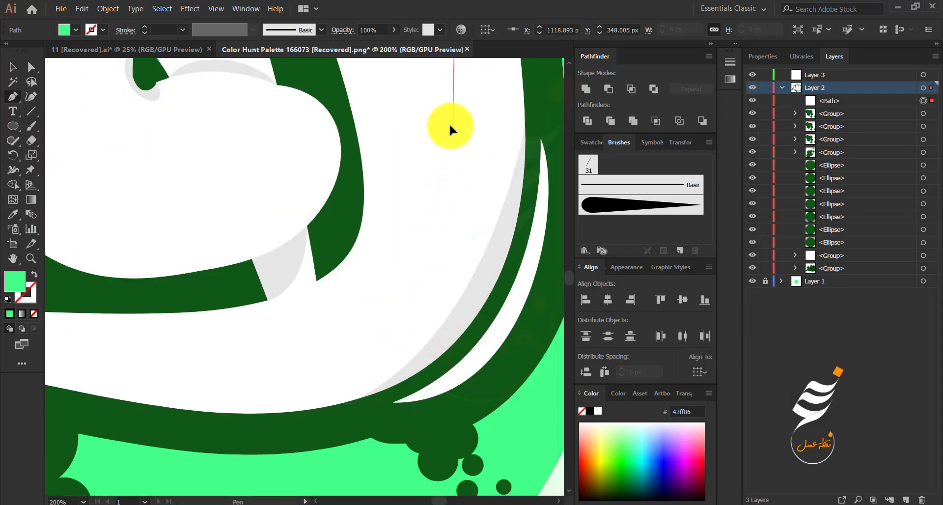
pyautogui.scroll(3, 449, 130)
pyautogui.scroll(-2, 460, 302)
pyautogui.moveTo(464, 313); pyautogui.dragTo(528, 225)
pyautogui.click(544, 162)
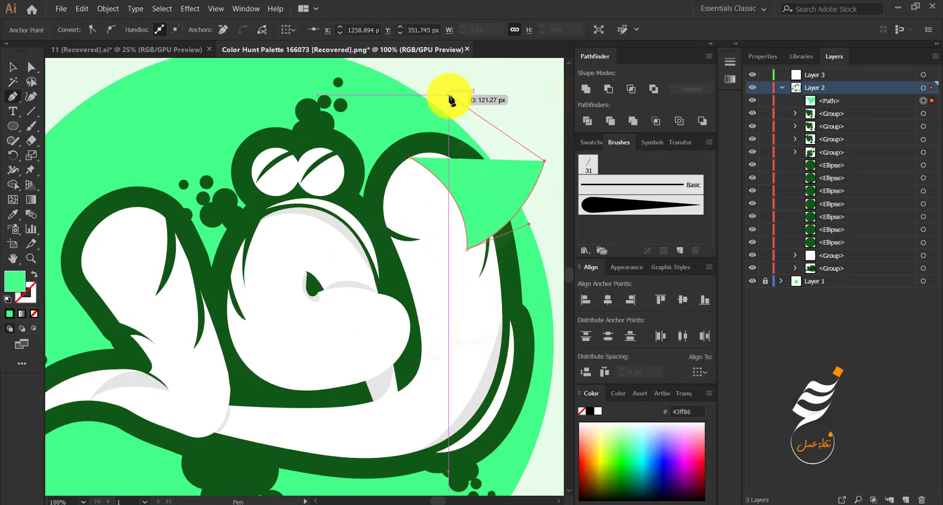
pyautogui.click(448, 94)
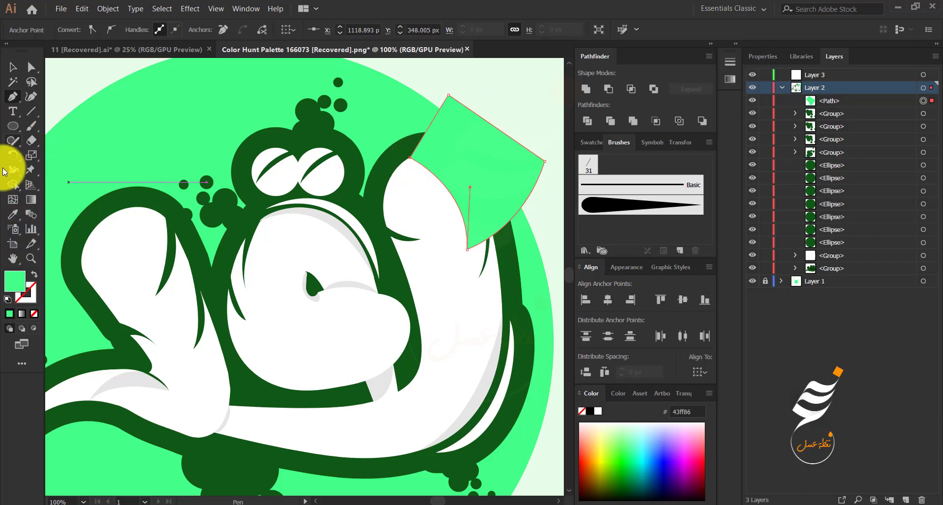
pyautogui.click(13, 184)
pyautogui.click(12, 67)
pyautogui.click(105, 78)
pyautogui.click(444, 212)
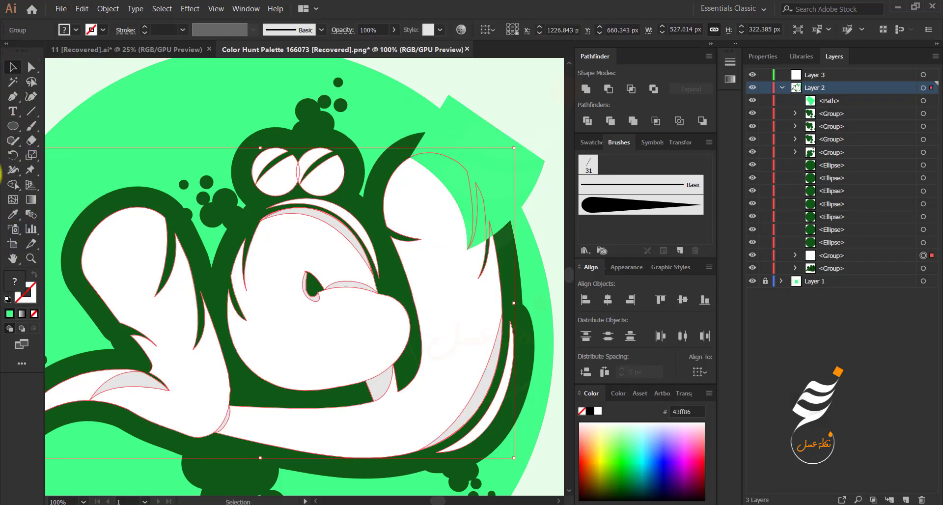
pyautogui.hotkey('ctrl', 'z')
pyautogui.hotkey('ctrl', 'z')
pyautogui.hotkey('ctrl', 'z')
# Continue the light green path from the notch tip along the notch's inner edge and close it over the right letter's top
pyautogui.click(12, 97)
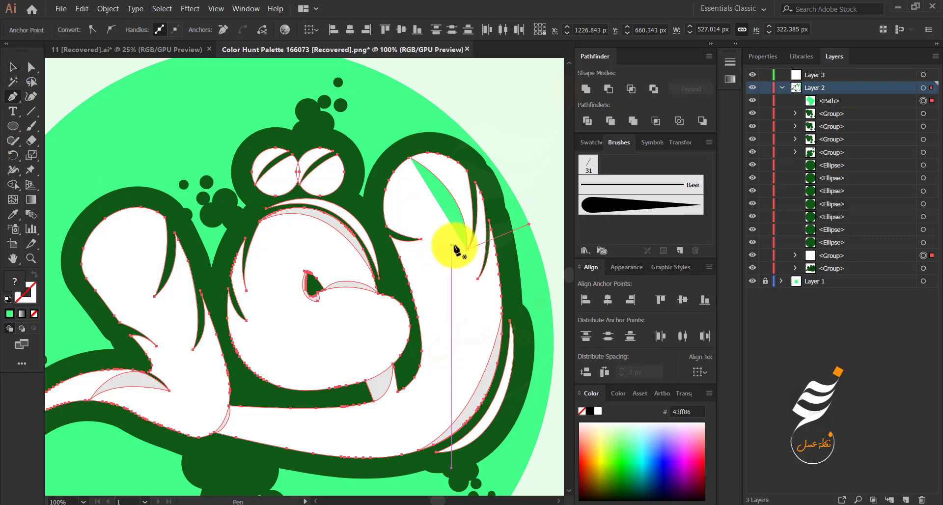
pyautogui.click(466, 249)
pyautogui.keyDown('ctrl'); pyautogui.click(467, 249); pyautogui.keyUp('ctrl')
pyautogui.scroll(8, 469, 244)
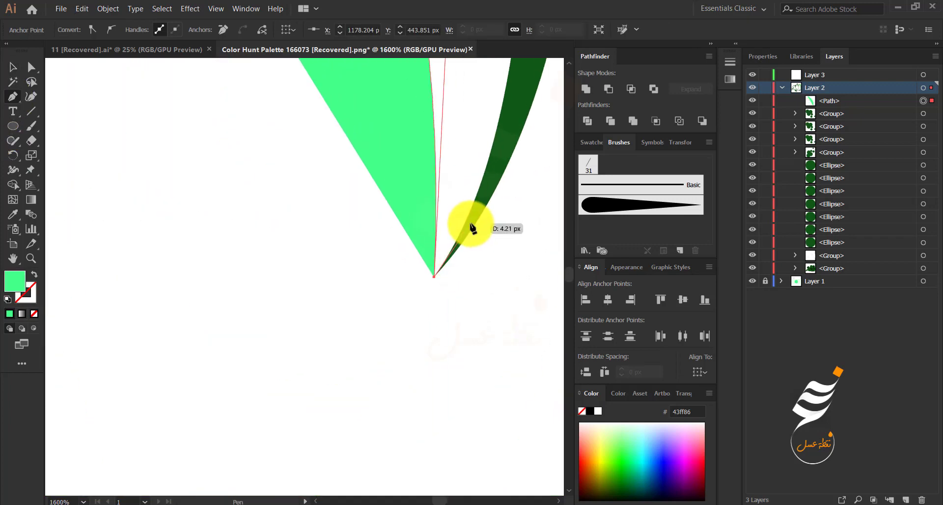
pyautogui.click(470, 225)
pyautogui.scroll(-2, 470, 225)
pyautogui.moveTo(514, 66); pyautogui.dragTo(440, 326)
pyautogui.click(424, 410)
pyautogui.click(439, 331)
pyautogui.click(432, 204)
pyautogui.click(438, 126)
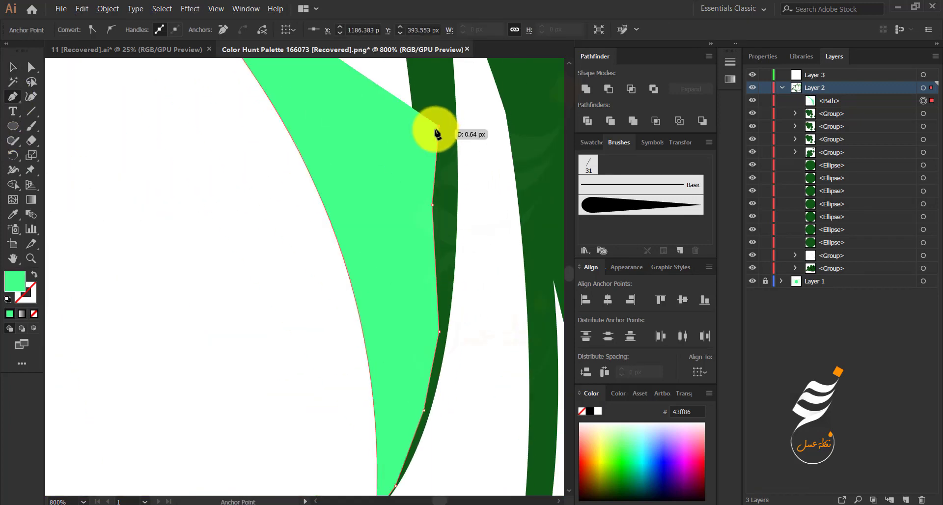
pyautogui.scroll(-3, 436, 133)
pyautogui.click(408, 240)
pyautogui.click(289, 209)
# Trim the part of the light green shape that extends beyond the right letter's white body with the Shape Builder
pyautogui.click(12, 67)
pyautogui.keyDown('shift'); pyautogui.click(220, 321); pyautogui.keyUp('shift')
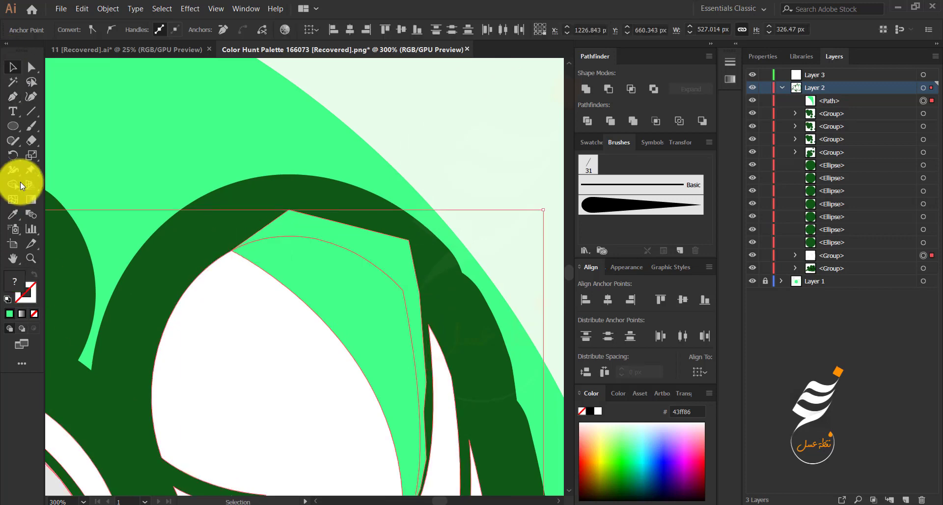
pyautogui.click(14, 185)
pyautogui.keyDown('alt'); pyautogui.click(367, 235); pyautogui.keyUp('alt')
pyautogui.press('v')
pyautogui.click(508, 146)
pyautogui.scroll(-4, 508, 146)
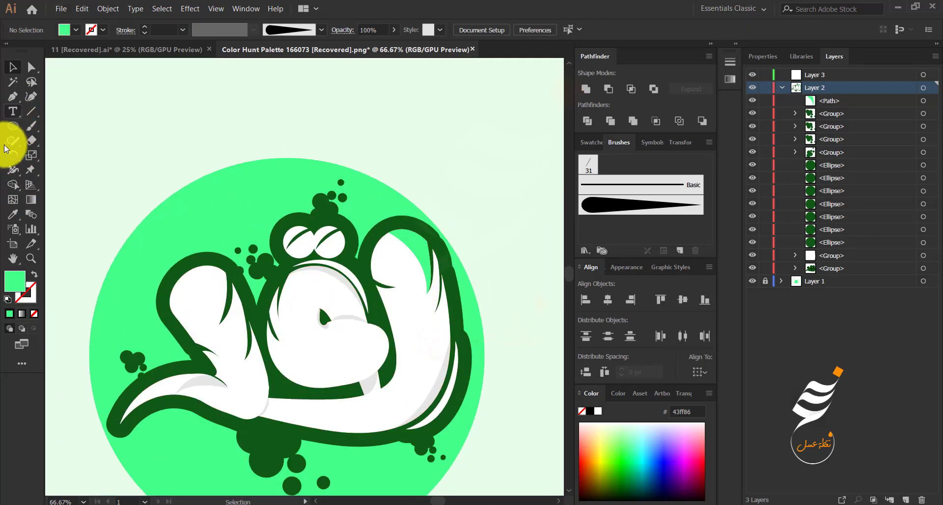
# Draw three small light green circles along the inner edge of the right letter's green accent
pyautogui.click(13, 126)
pyautogui.scroll(5, 396, 271)
pyautogui.moveTo(456, 119); pyautogui.dragTo(455, 156)
pyautogui.moveTo(456, 155); pyautogui.dragTo(420, 149)
pyautogui.moveTo(443, 171); pyautogui.dragTo(430, 162)
pyautogui.scroll(-5, 297, 199)
pyautogui.click(13, 67)
pyautogui.click(371, 295)
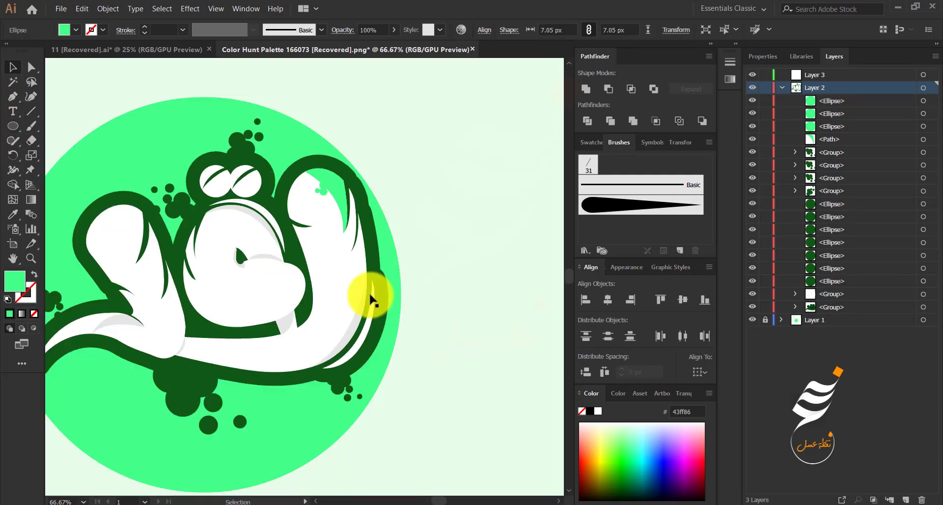
pyautogui.moveTo(277, 291); pyautogui.dragTo(357, 297)
# Draw a closed light green Pen shape over the left letter's upper end, curving to the notch tip and following the notch
pyautogui.click(13, 97)
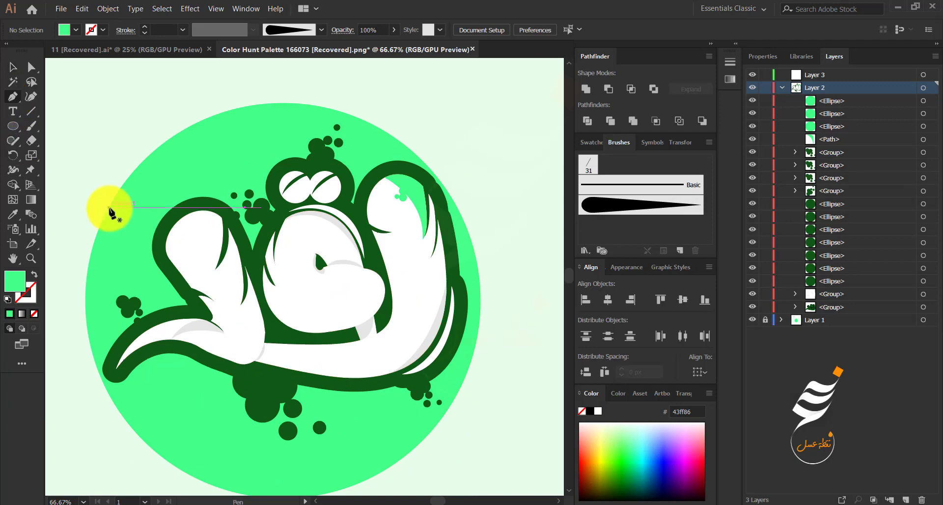
pyautogui.scroll(1, 212, 214)
pyautogui.click(198, 206)
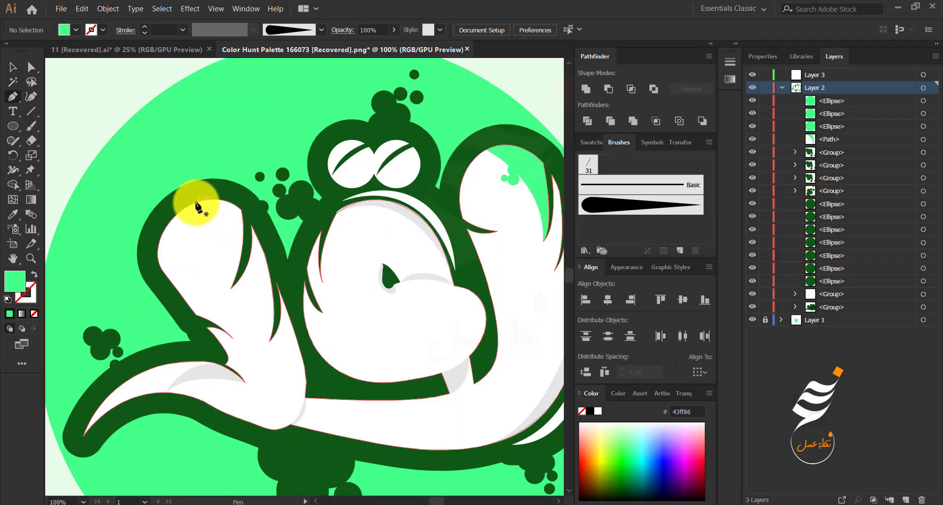
pyautogui.moveTo(229, 289); pyautogui.dragTo(216, 316)
pyautogui.scroll(4, 217, 315)
pyautogui.click(227, 288)
pyautogui.click(261, 235)
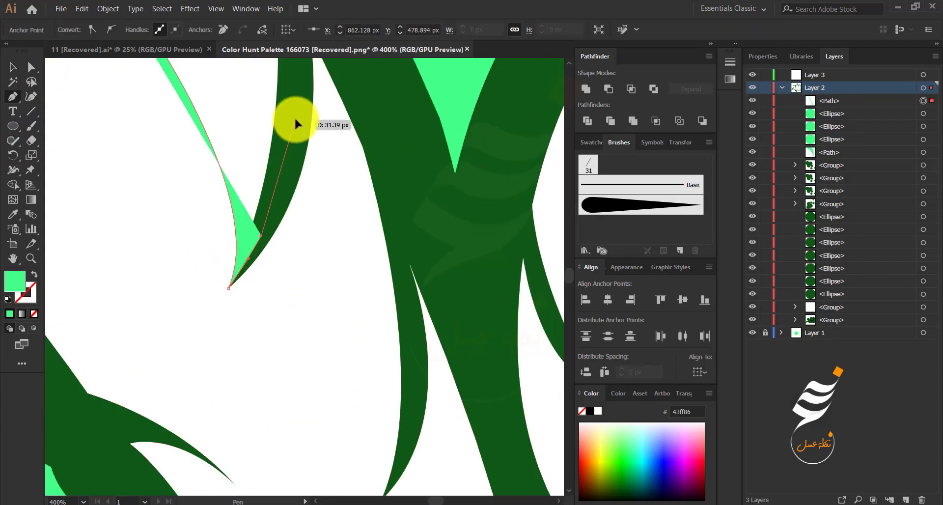
pyautogui.click(295, 119)
pyautogui.scroll(-1, 295, 119)
pyautogui.moveTo(296, 119); pyautogui.dragTo(308, 303)
pyautogui.click(313, 209)
pyautogui.click(291, 140)
pyautogui.click(175, 140)
pyautogui.click(143, 160)
pyautogui.click(151, 171)
# Remove the part of the light green shape that extends beyond the left letter's white body with the Shape Builder
pyautogui.click(10, 70)
pyautogui.keyDown('shift'); pyautogui.click(171, 272); pyautogui.keyUp('shift')
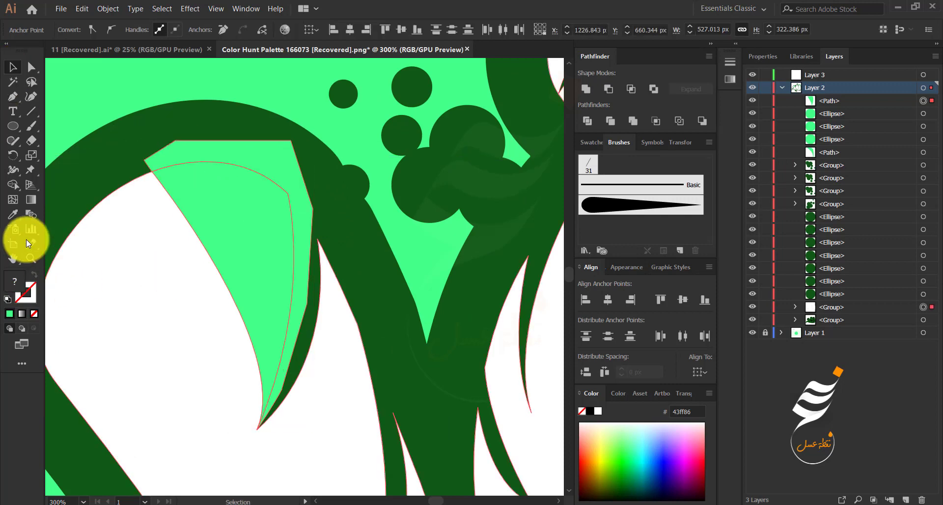
pyautogui.keyDown('alt'); pyautogui.click(235, 147); pyautogui.keyUp('alt')
pyautogui.scroll(-1, 234, 148)
pyautogui.click(13, 67)
pyautogui.hotkey('ctrl', 'shift', 'a')
pyautogui.scroll(-4, 301, 271)
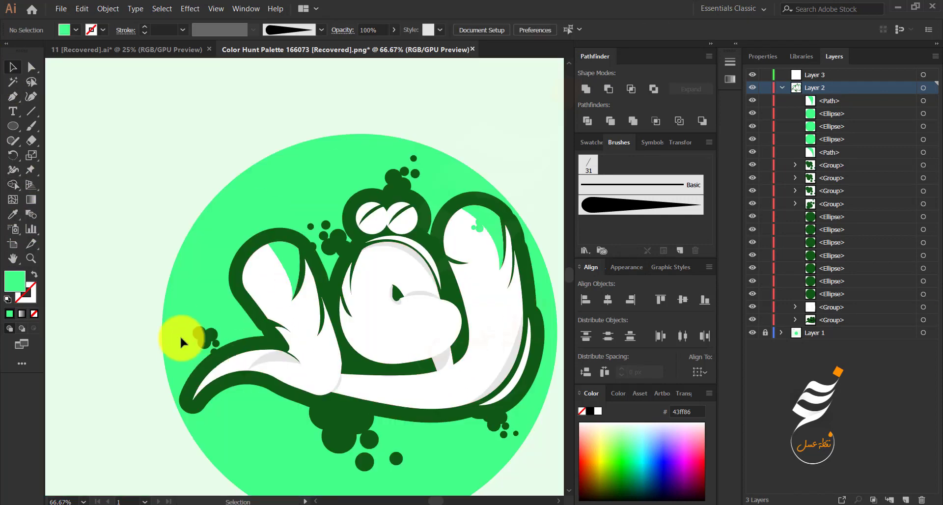
# Copy the small circle cluster above the tail onto the left letter's green accent and recolour it light green
pyautogui.moveTo(203, 342); pyautogui.dragTo(275, 270)
pyautogui.click(12, 214)
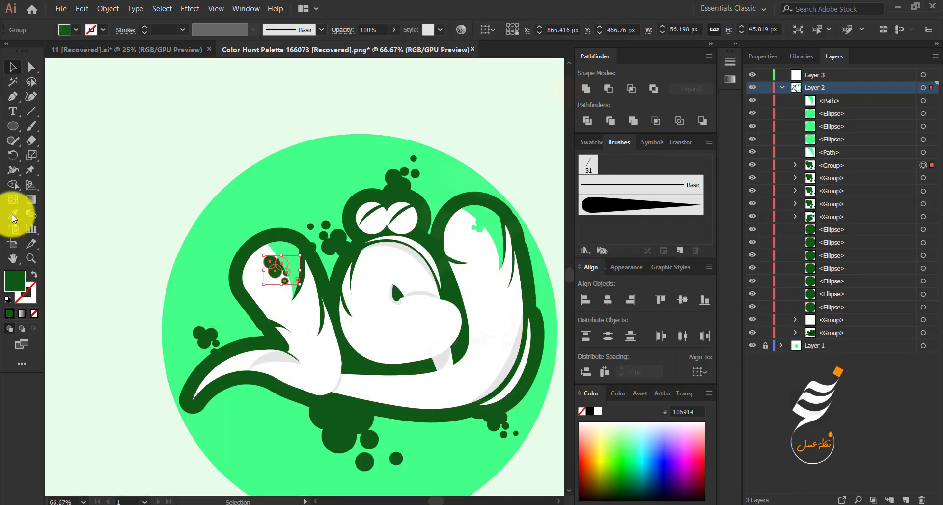
pyautogui.click(13, 68)
pyautogui.hotkey('ctrl', 'shift', 'a')
pyautogui.scroll(-1, 162, 310)
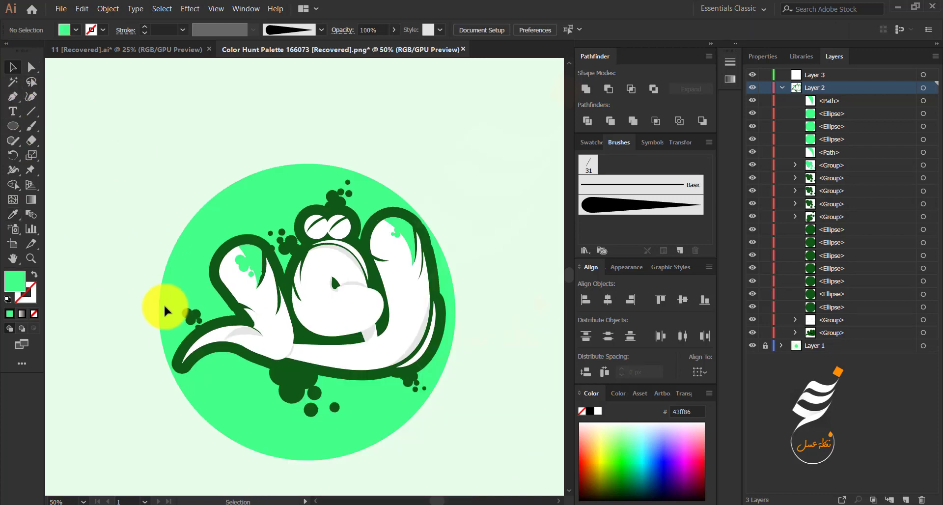
pyautogui.scroll(2, 343, 285)
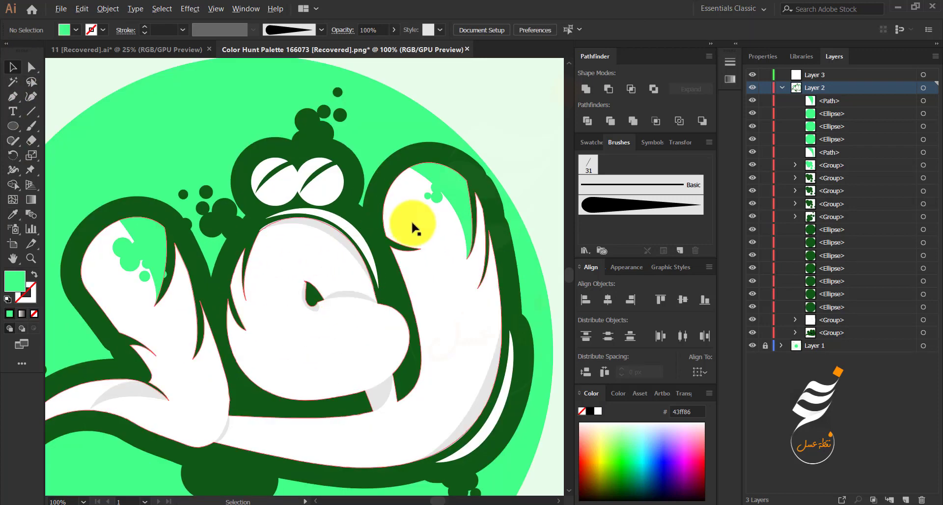
# Copy the three small light green circles from the right letter's accent onto the upper part of the middle letter's body
pyautogui.scroll(1, 422, 216)
pyautogui.click(451, 186)
pyautogui.moveTo(452, 185); pyautogui.dragTo(241, 289)
pyautogui.moveTo(223, 267); pyautogui.dragTo(242, 294)
pyautogui.scroll(-2, 231, 304)
pyautogui.scroll(4, 249, 373)
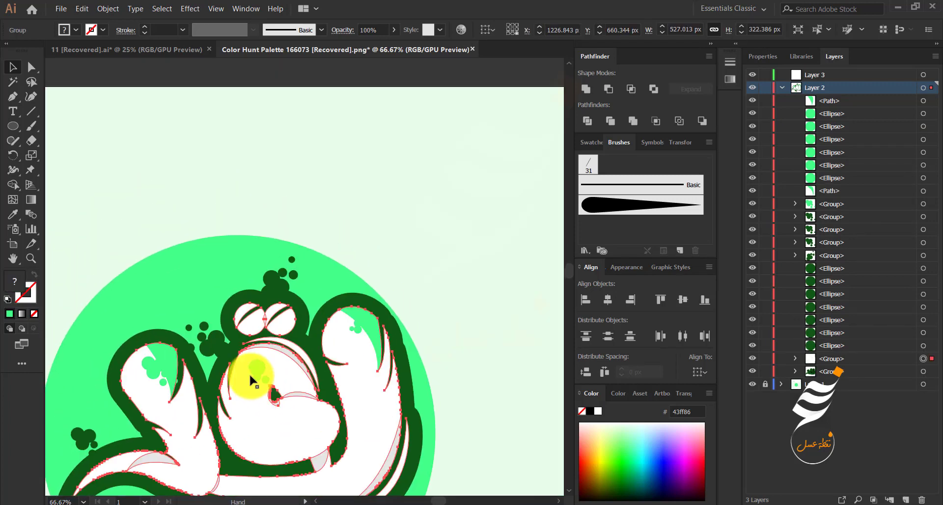
# Place a light green circle with a smaller one at its lower edge inside the right eye
pyautogui.moveTo(285, 385); pyautogui.dragTo(380, 123)
pyautogui.moveTo(364, 134); pyautogui.dragTo(342, 165)
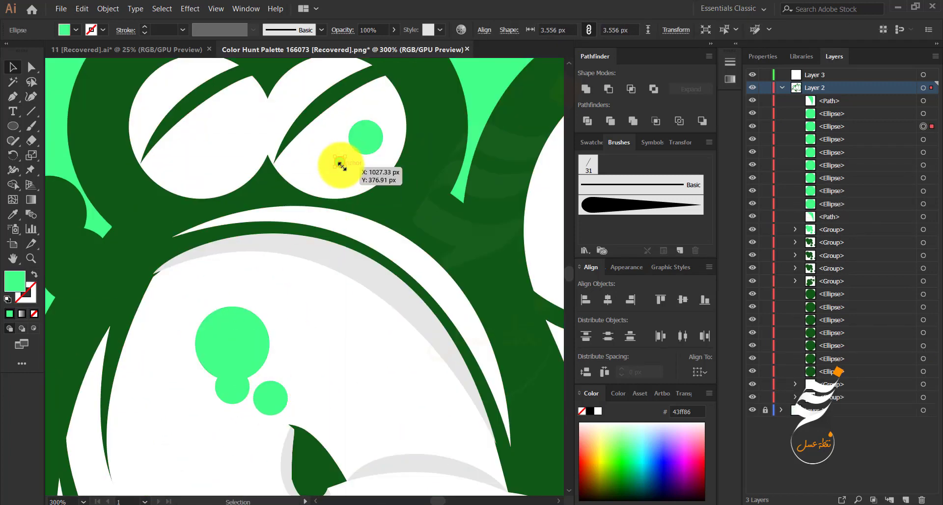
pyautogui.click(342, 166)
pyautogui.click(362, 138)
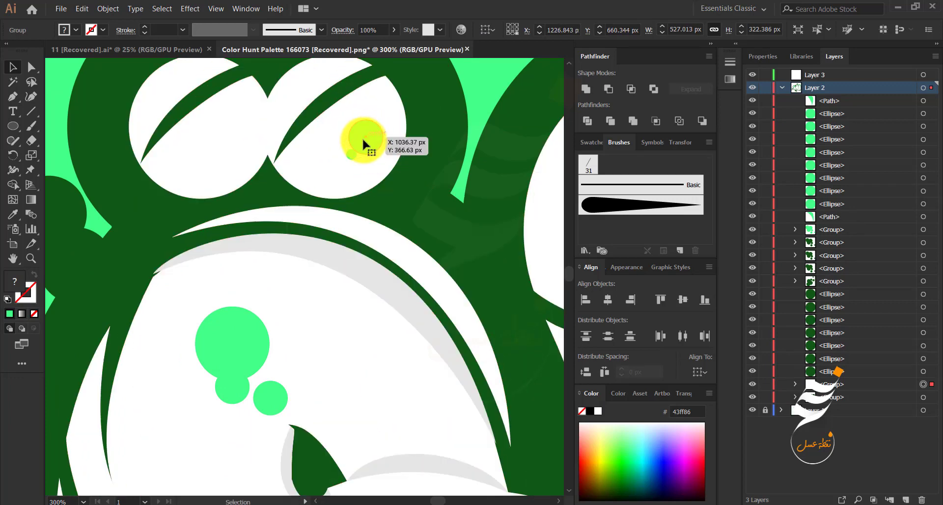
# Select both light green circles in the right eye and copy the pair into the left eye
pyautogui.scroll(-2, 347, 179)
pyautogui.scroll(6, 348, 177)
pyautogui.keyDown('shift'); pyautogui.click(353, 103); pyautogui.keyUp('shift')
pyautogui.scroll(-4, 352, 130)
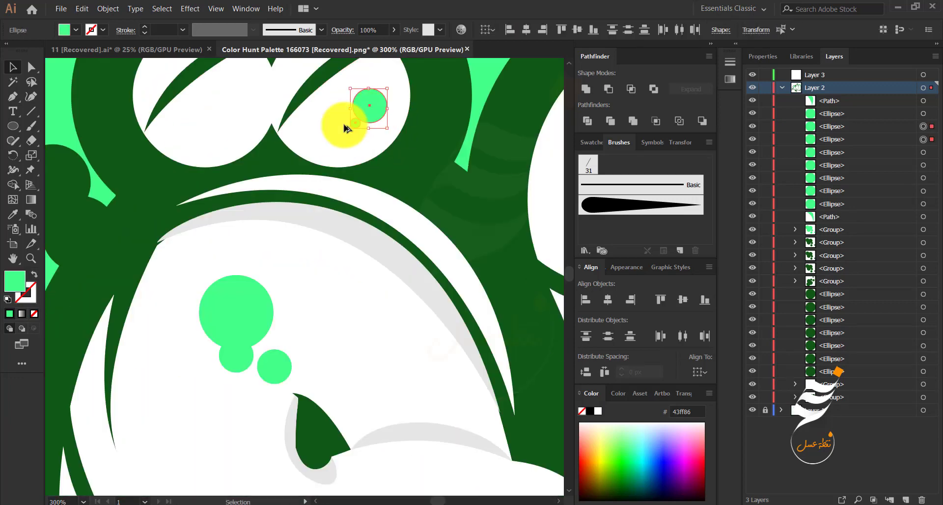
pyautogui.moveTo(361, 113); pyautogui.dragTo(200, 123)
pyautogui.moveTo(229, 139); pyautogui.dragTo(238, 121)
pyautogui.scroll(-5, 261, 156)
pyautogui.click(136, 222)
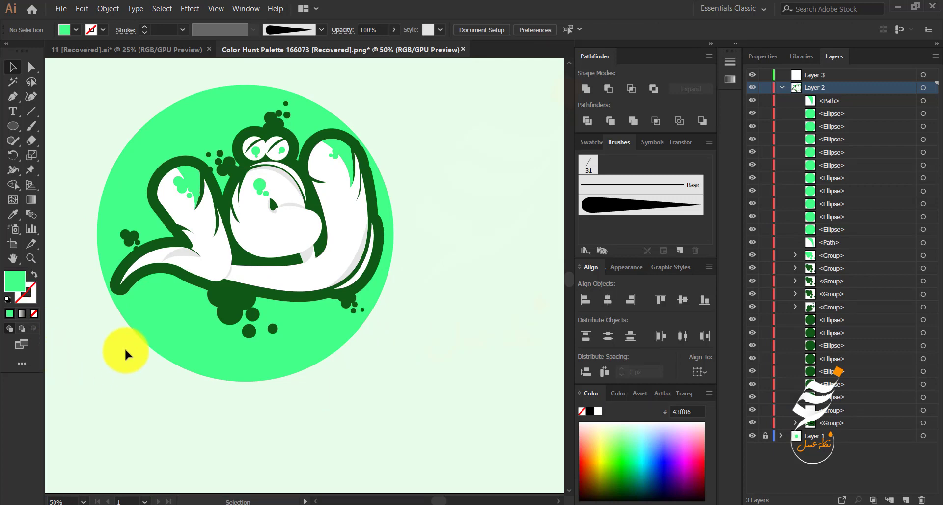
# Pick up the lettering's white as the fill colour for new shapes
pyautogui.scroll(-1, 138, 308)
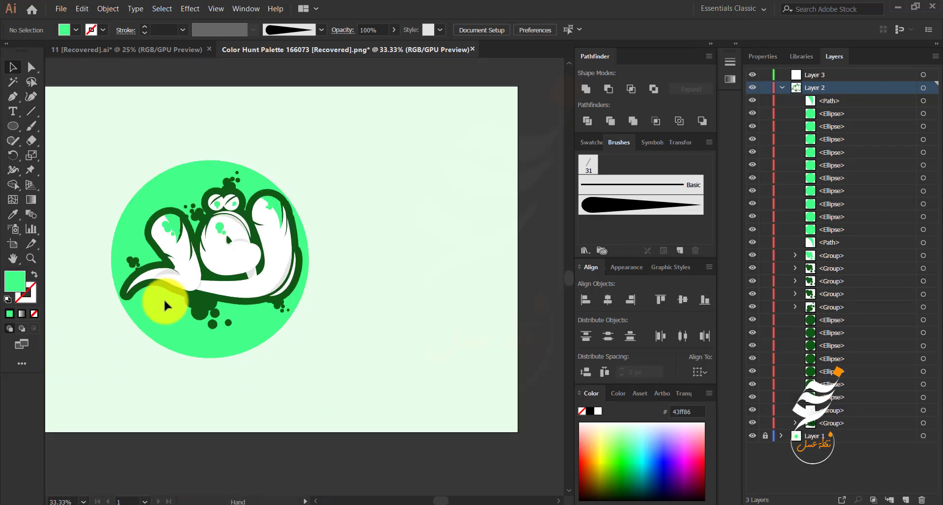
pyautogui.rightClick(189, 268)
pyautogui.moveTo(163, 299); pyautogui.dragTo(316, 340)
pyautogui.click(10, 95)
pyautogui.scroll(3, 319, 277)
pyautogui.click(13, 66)
pyautogui.click(280, 282)
pyautogui.click(31, 67)
pyautogui.click(334, 370)
pyautogui.click(385, 324)
pyautogui.click(206, 343)
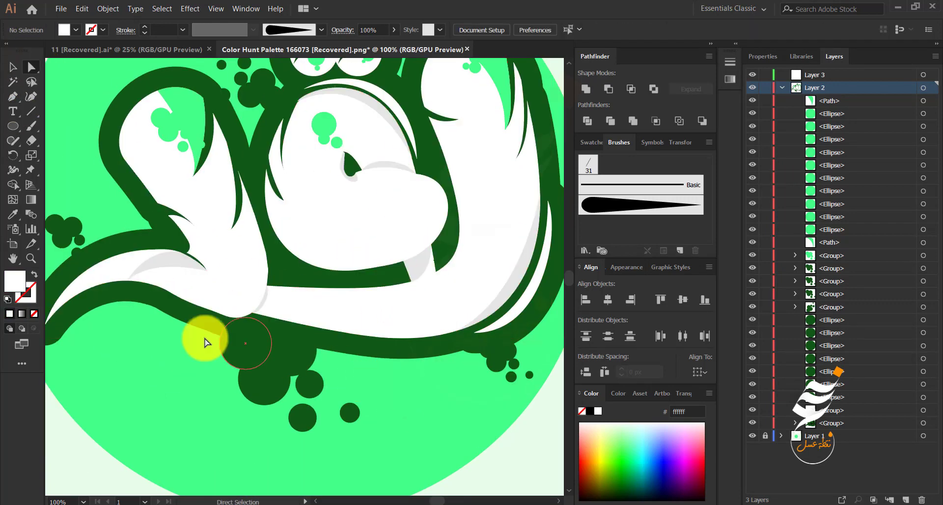
# Draw a closed white Pen crescent about 41 × 70 px along the upper-left curve of the left letter's dark outline
pyautogui.moveTo(206, 342); pyautogui.dragTo(335, 445)
pyautogui.click(12, 96)
pyautogui.scroll(2, 282, 223)
pyautogui.click(288, 149)
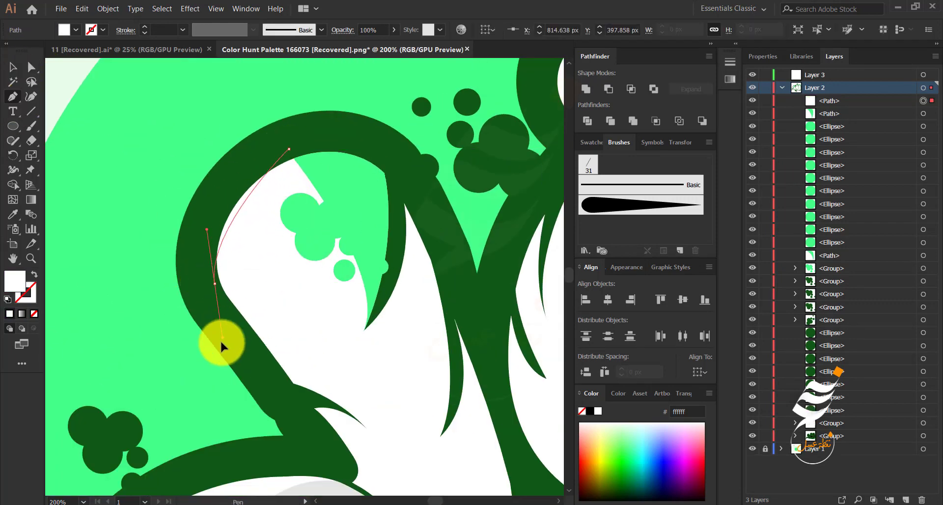
pyautogui.moveTo(196, 239); pyautogui.dragTo(195, 229)
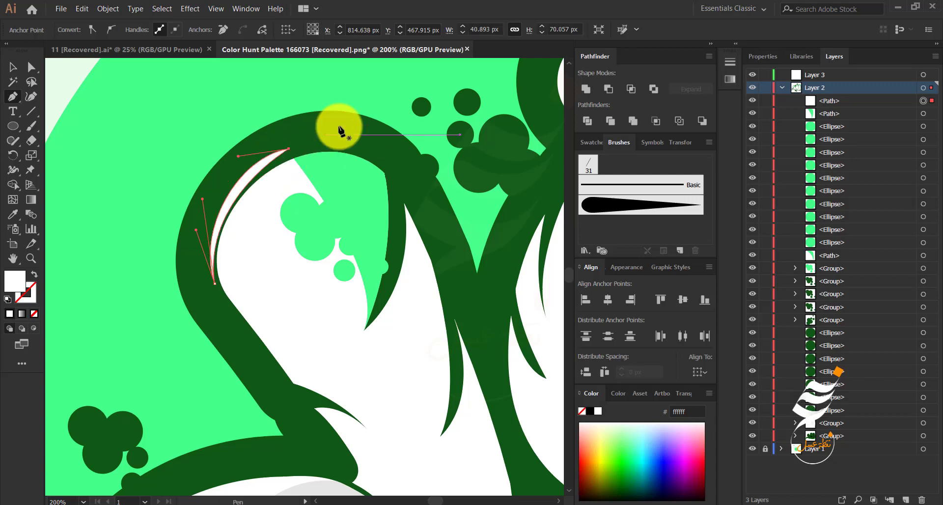
# Move the white crescent into the middle of the dark outline and rotate it about 5° to follow the curve
pyautogui.click(12, 67)
pyautogui.moveTo(244, 178); pyautogui.dragTo(232, 187)
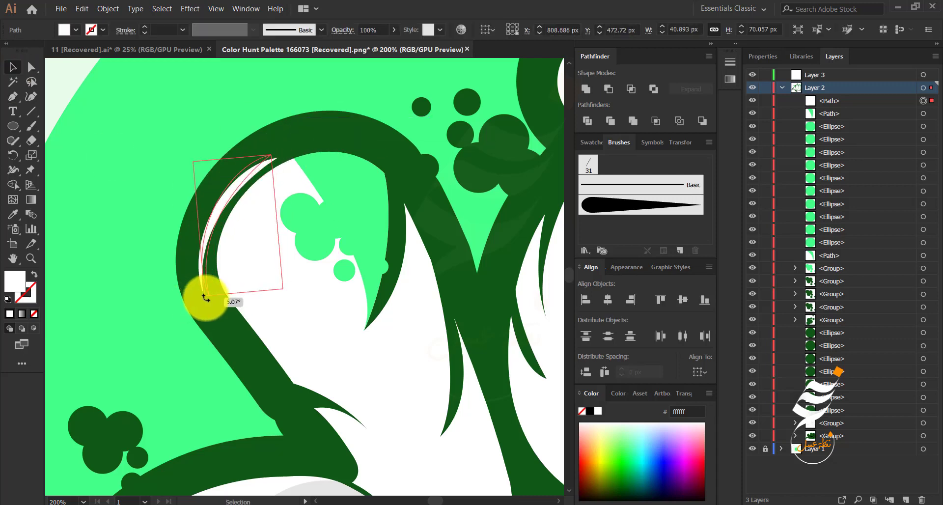
pyautogui.click(136, 242)
# Examine the whole lettering on its green circle and artboard at several magnifications
pyautogui.scroll(-5, 132, 248)
pyautogui.moveTo(162, 334); pyautogui.dragTo(219, 332)
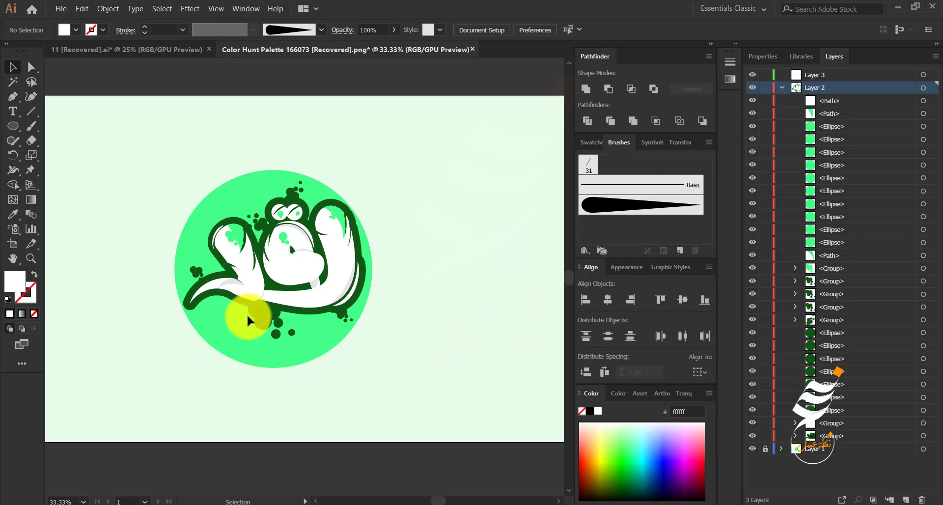
pyautogui.scroll(-1, 246, 313)
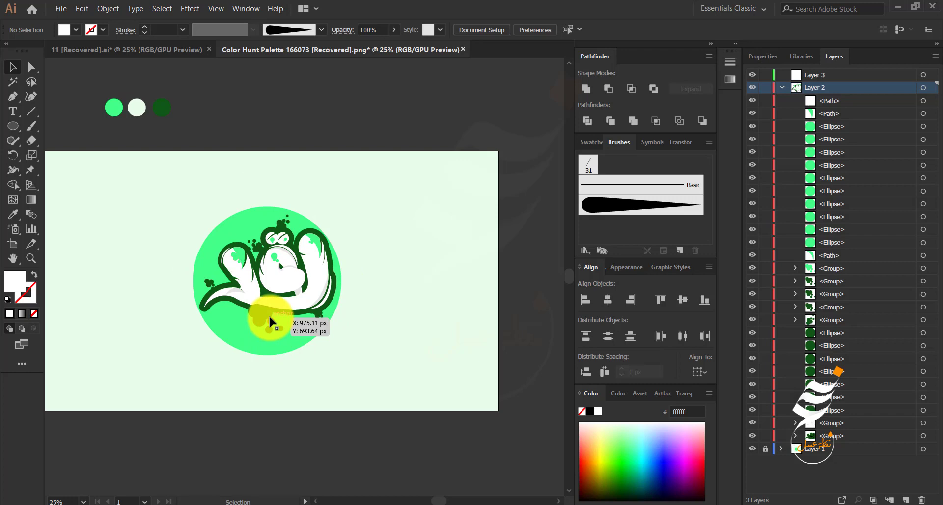
pyautogui.scroll(-1, 241, 317)
pyautogui.scroll(2, 280, 314)
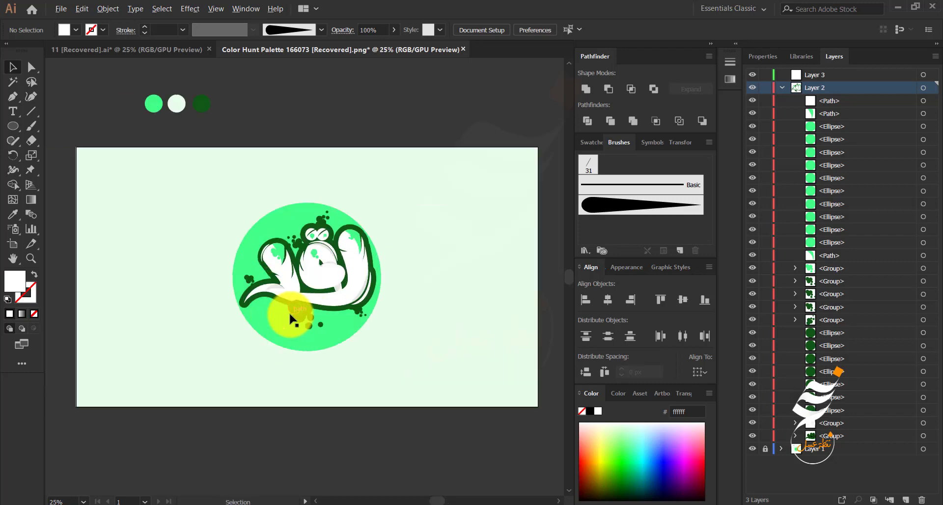
pyautogui.scroll(2, 278, 305)
pyautogui.scroll(-2, 353, 324)
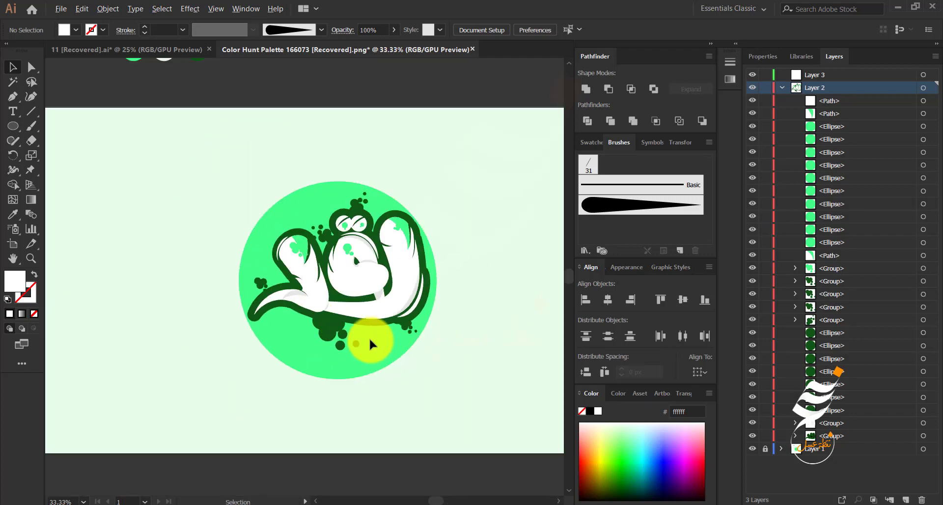
pyautogui.scroll(2, 369, 333)
pyautogui.scroll(-1, 368, 324)
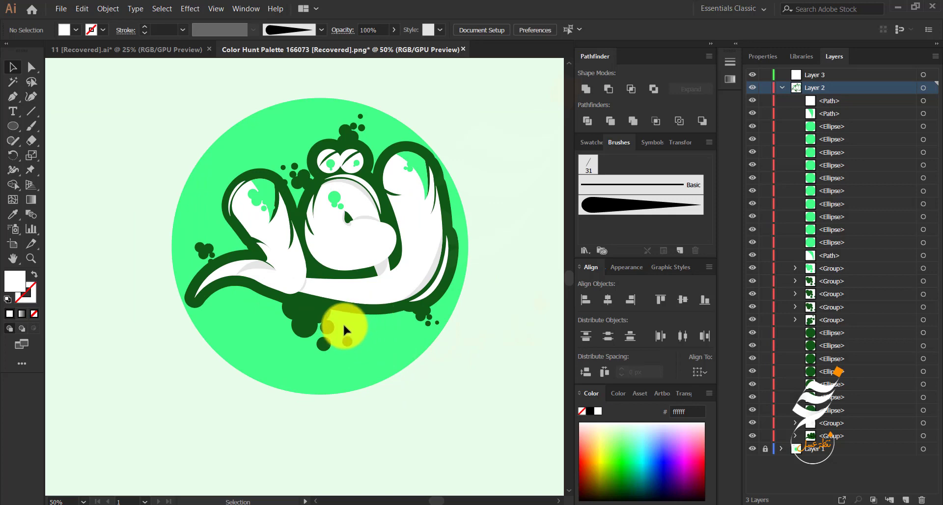
pyautogui.scroll(-1, 342, 323)
# Shift all the artwork on Layer 2 slightly left on the green circle and unlock Layer 1
pyautogui.click(781, 88)
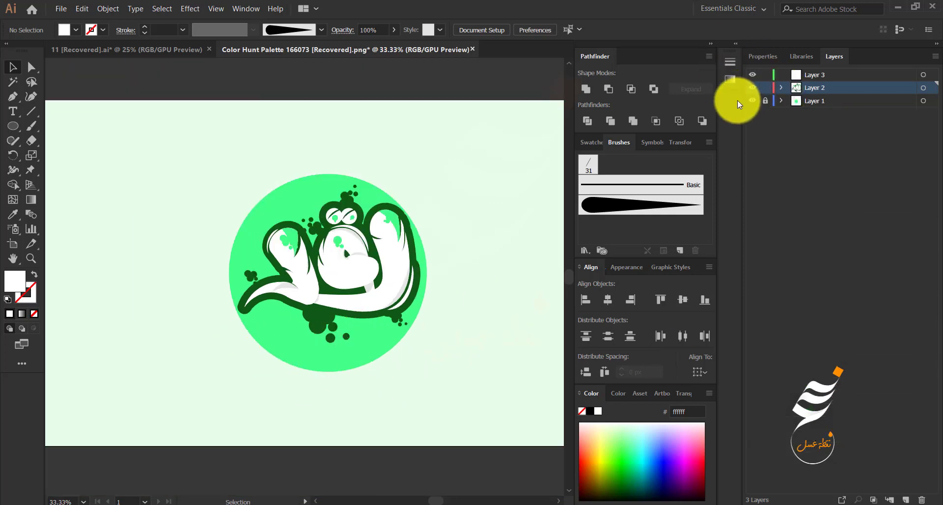
pyautogui.click(766, 100)
pyautogui.click(922, 87)
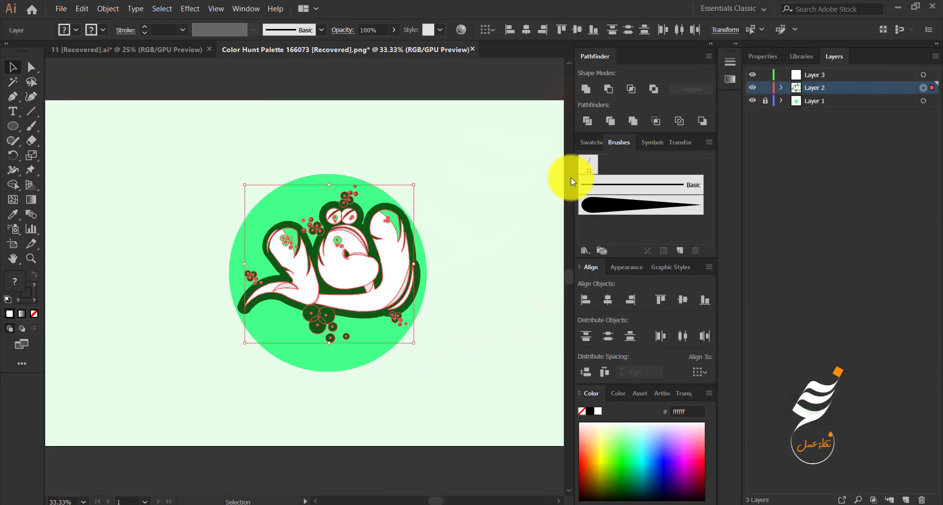
pyautogui.click(434, 187)
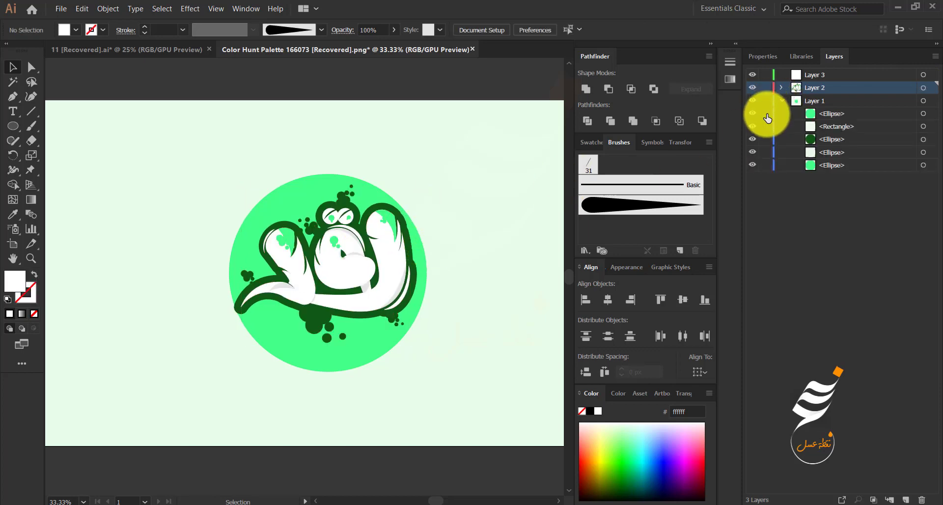
# Duplicate the green background circle behind the original and enlarge the copy from its centre to about 694 px in diameter
pyautogui.click(923, 114)
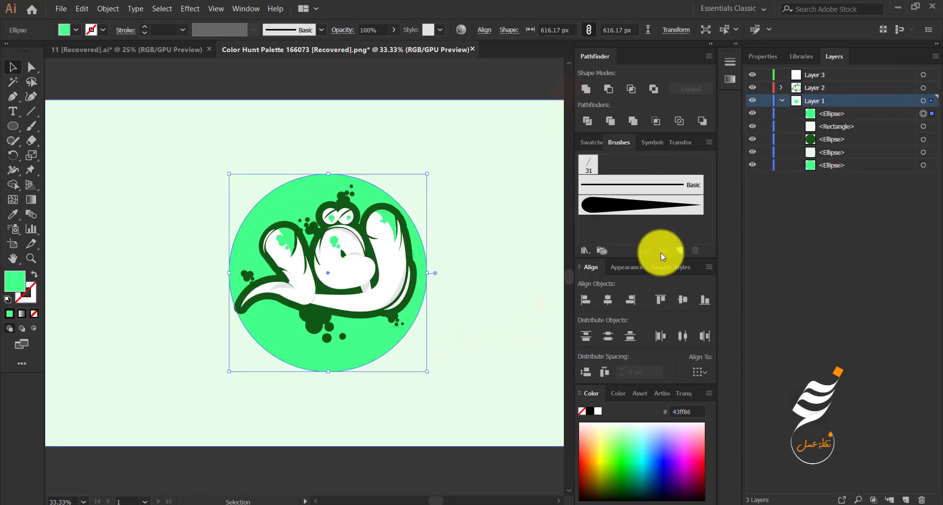
pyautogui.click(924, 126)
pyautogui.moveTo(427, 372); pyautogui.dragTo(439, 384)
# Set the enlarged circle's fill to the paler green 7bffa3
pyautogui.doubleClick(14, 281)
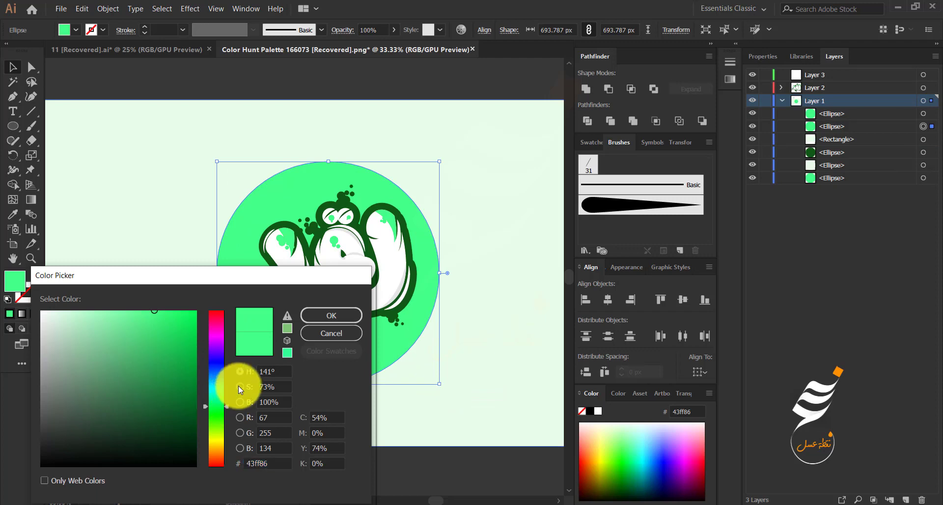
pyautogui.click(239, 387)
pyautogui.click(221, 373)
pyautogui.click(330, 314)
pyautogui.doubleClick(15, 281)
pyautogui.click(220, 385)
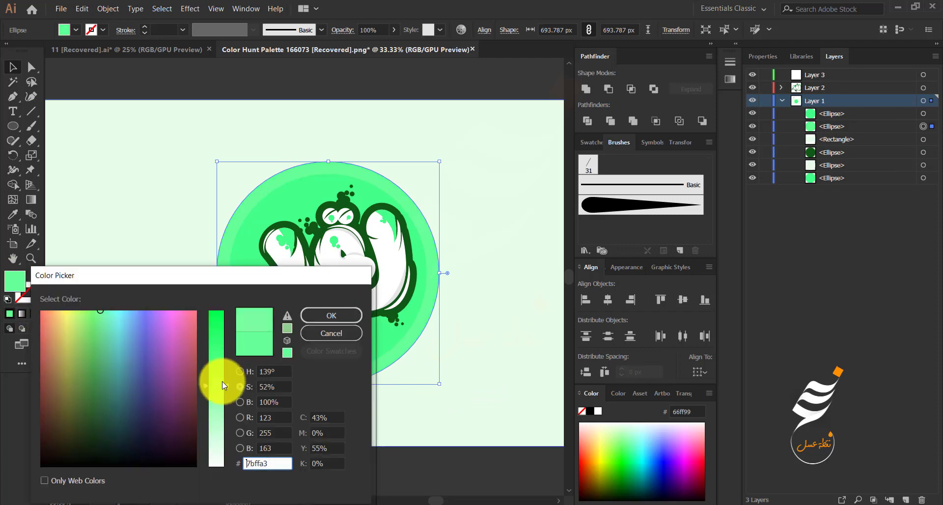
pyautogui.click(337, 315)
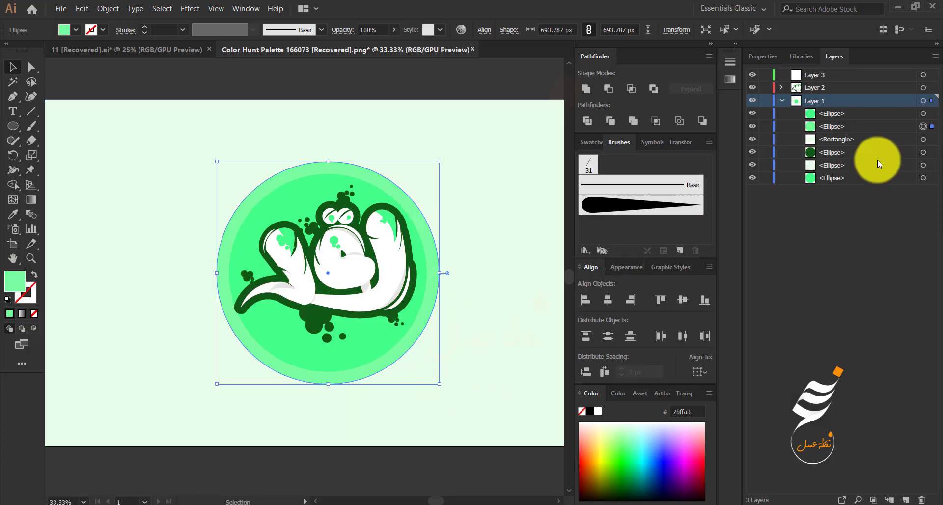
# Duplicate the 7bffa3 circle behind it, enlarge the copy to about 816 px in diameter and fill it with aeffc3
pyautogui.click(923, 139)
pyautogui.moveTo(438, 383); pyautogui.dragTo(458, 403)
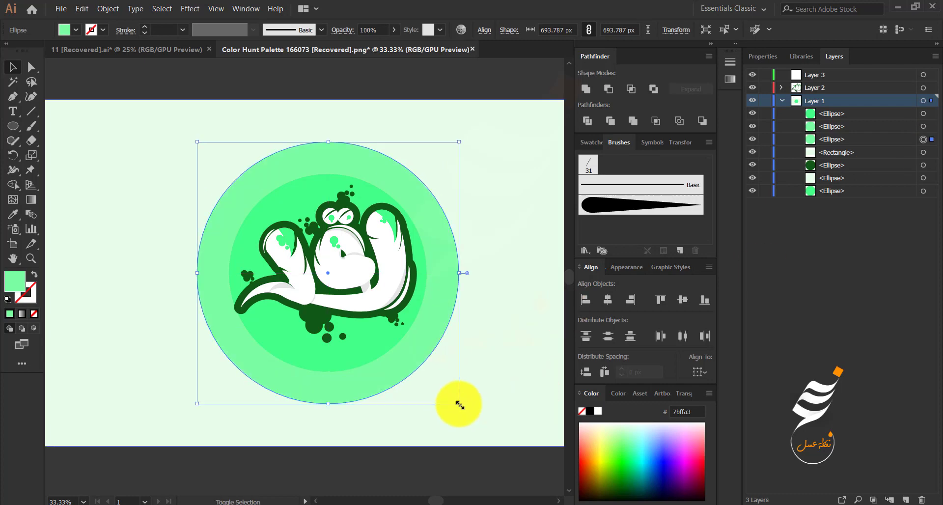
pyautogui.doubleClick(15, 281)
pyautogui.click(208, 412)
pyautogui.click(330, 314)
pyautogui.click(133, 217)
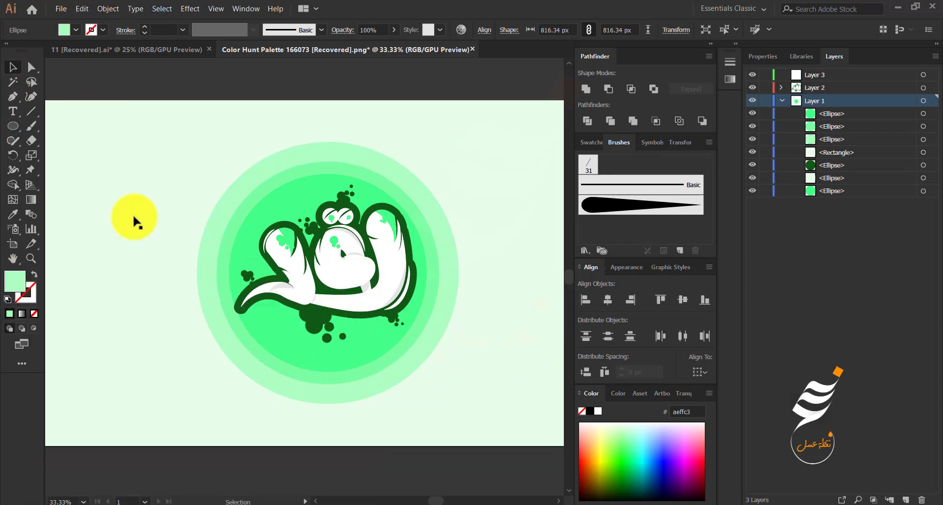
# Add the text "وقعنا في الفخ" below the lettering in the outline's dark green 105914
pyautogui.scroll(1, 379, 411)
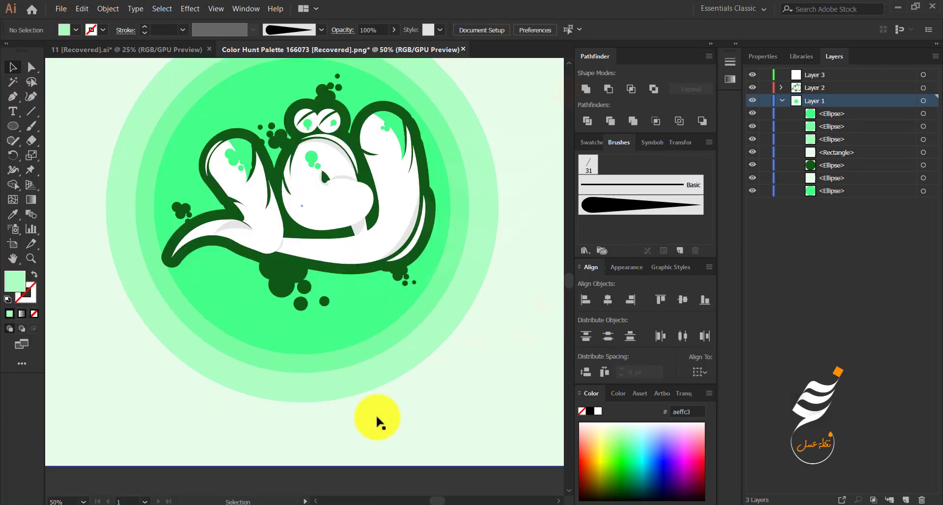
pyautogui.moveTo(382, 422); pyautogui.dragTo(348, 408)
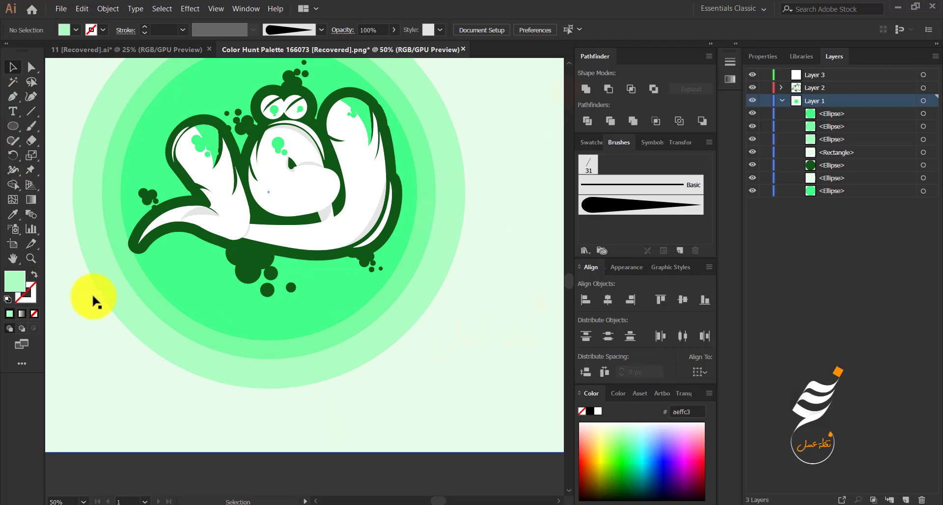
pyautogui.click(12, 111)
pyautogui.click(369, 340)
pyautogui.click(13, 214)
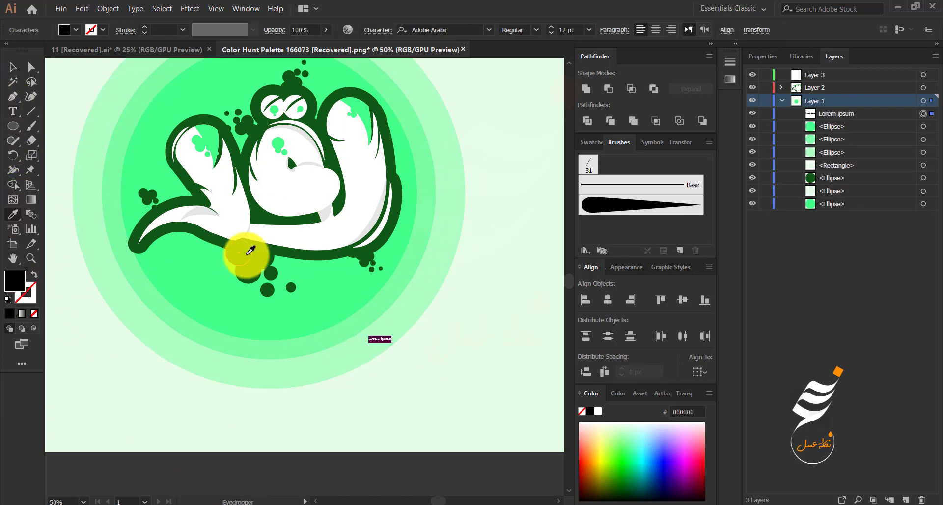
pyautogui.click(242, 252)
pyautogui.press('t')
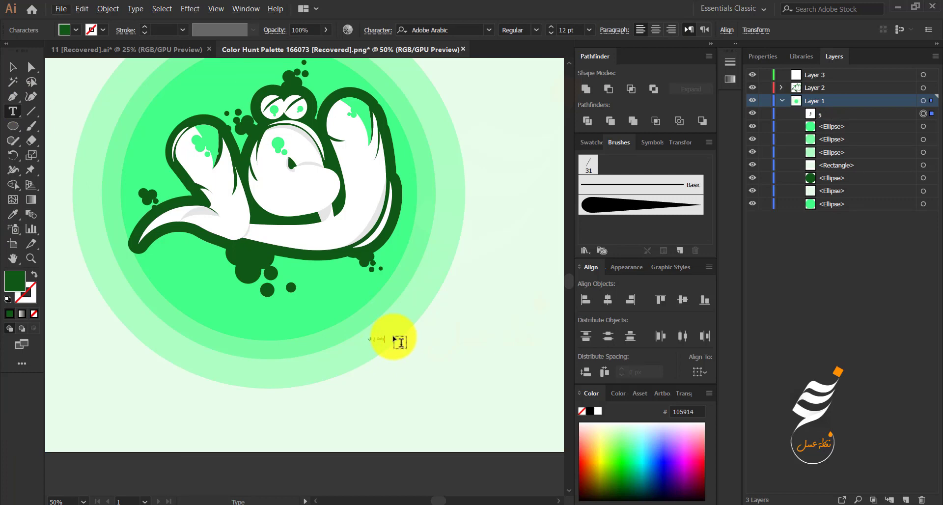
pyautogui.press('Escape')
# Set the caption's font to Ara Alm Bon
pyautogui.click(489, 30)
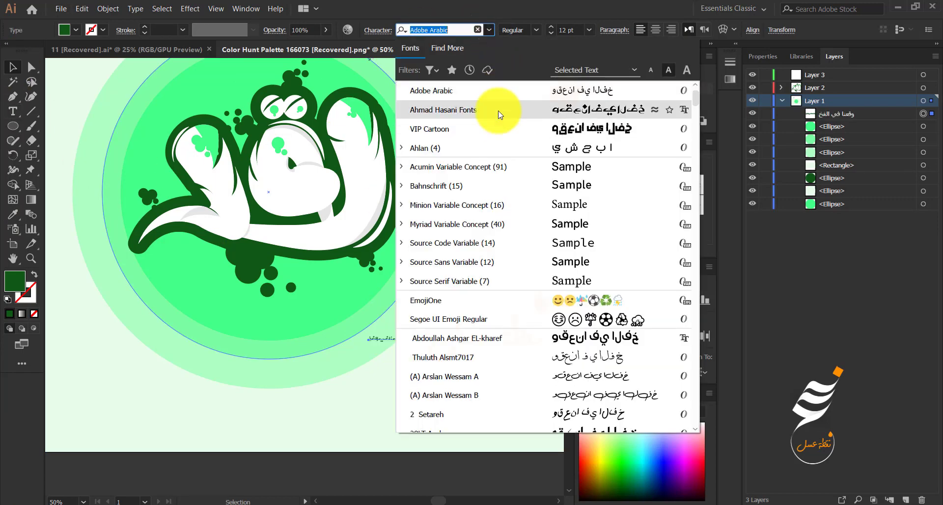
pyautogui.scroll(2, 497, 128)
pyautogui.click(535, 92)
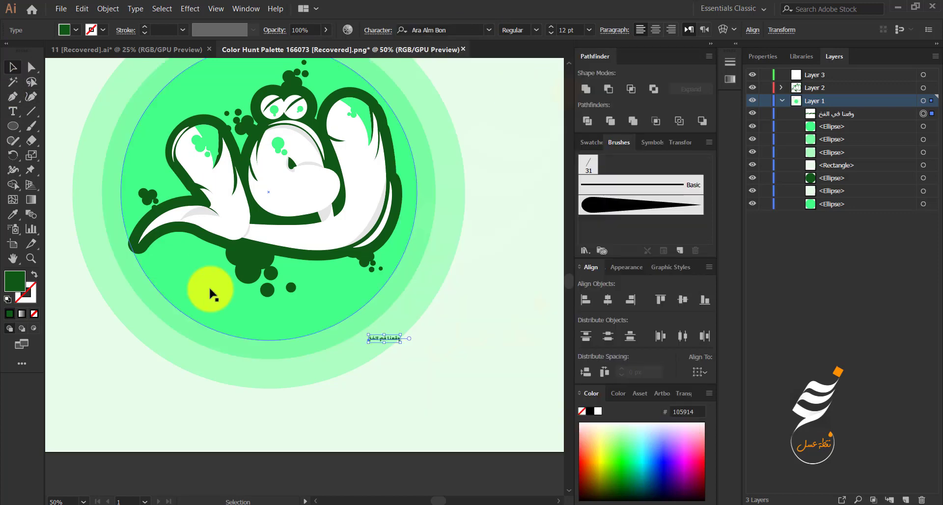
# Enlarge the Arabic caption and position it under the lettering, across the lower part of the circles
pyautogui.moveTo(401, 345); pyautogui.dragTo(372, 370)
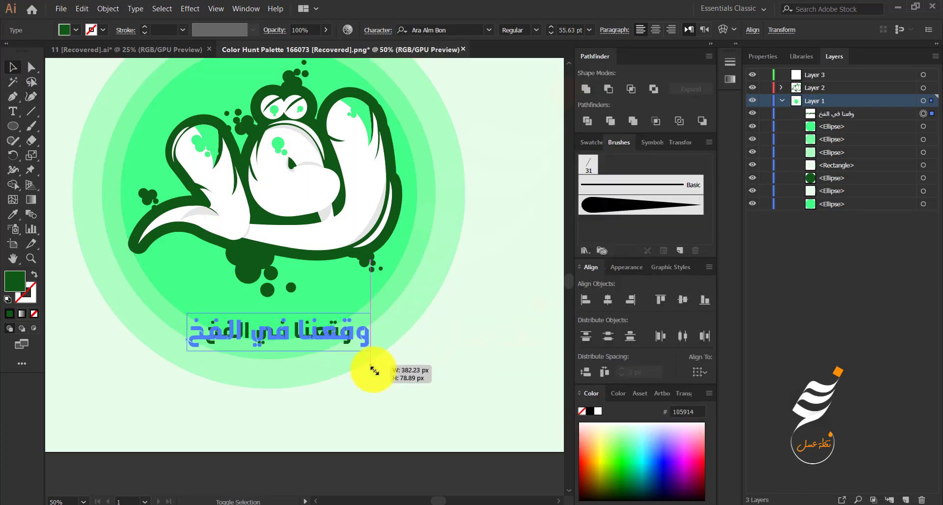
pyautogui.moveTo(336, 335); pyautogui.dragTo(335, 322)
pyautogui.click(417, 391)
pyautogui.scroll(-2, 417, 391)
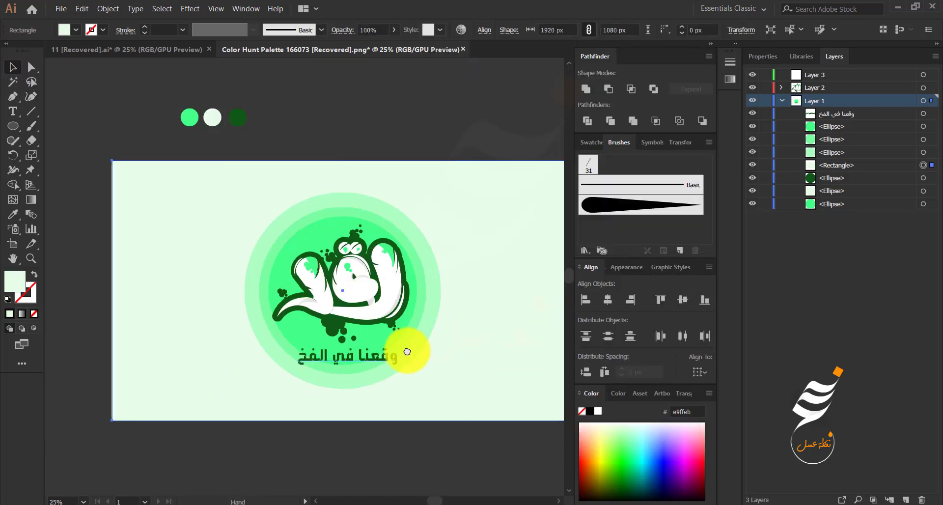
pyautogui.moveTo(379, 351); pyautogui.dragTo(378, 374)
pyautogui.click(361, 362)
pyautogui.click(432, 384)
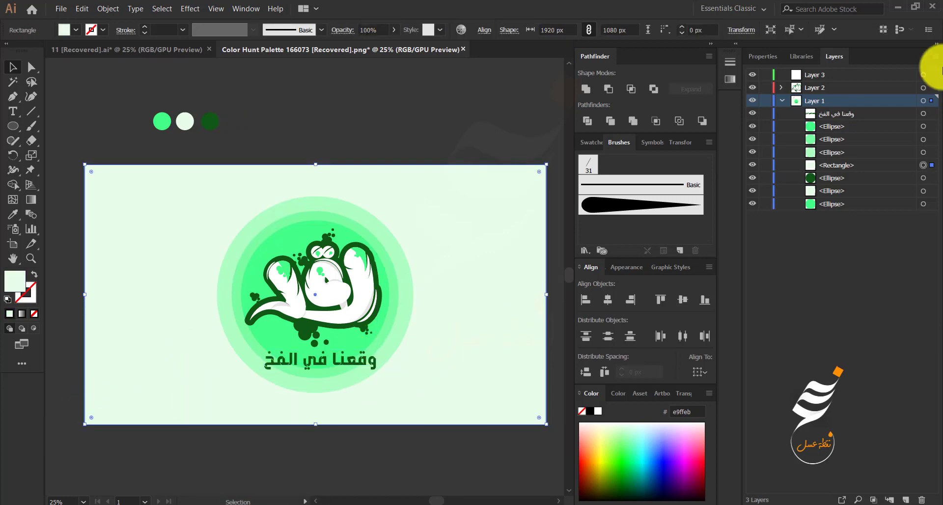
# Copy all the lettering artwork on Layer 2 to the artboard's upper-right corner and enlarge the copy
pyautogui.click(923, 87)
pyautogui.moveTo(409, 292); pyautogui.dragTo(610, 226)
pyautogui.scroll(-2, 525, 297)
pyautogui.moveTo(551, 286); pyautogui.dragTo(457, 304)
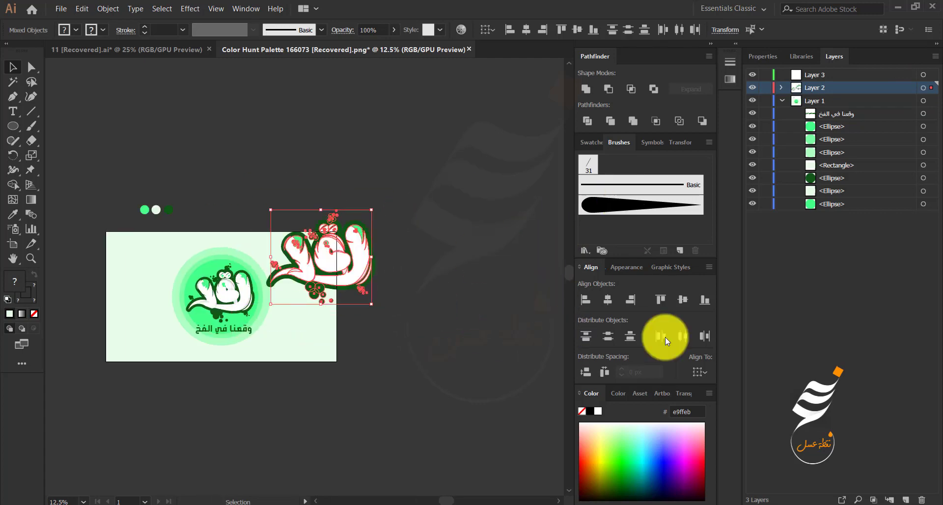
# Lower the opacity of the enlarged lettering copy to make it a faint watermark
pyautogui.click(683, 393)
pyautogui.click(699, 422)
pyautogui.click(660, 435)
pyautogui.click(539, 381)
# Copy dark green circle clusters onto the right letter's upper-right outline and the lettering's left tail tip
pyautogui.scroll(2, 212, 367)
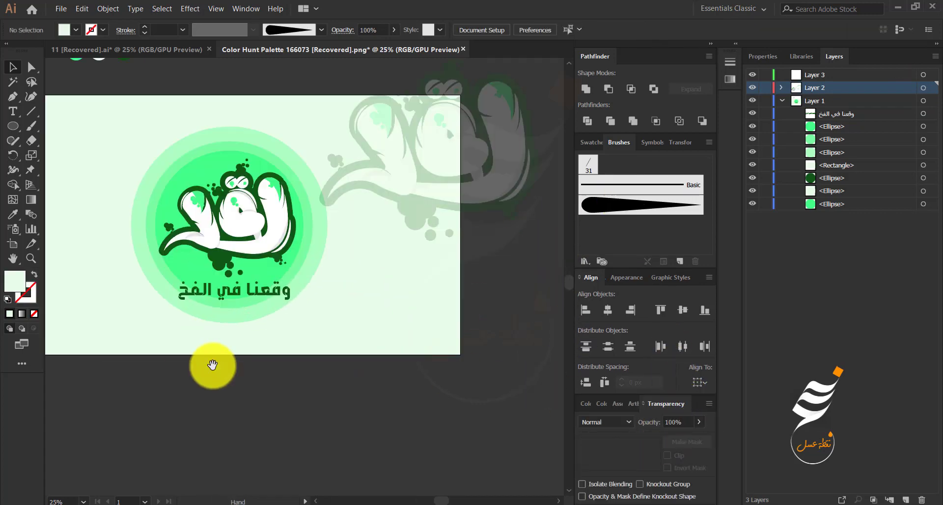
pyautogui.moveTo(213, 364); pyautogui.dragTo(291, 405)
pyautogui.scroll(-1, 314, 366)
pyautogui.scroll(3, 249, 353)
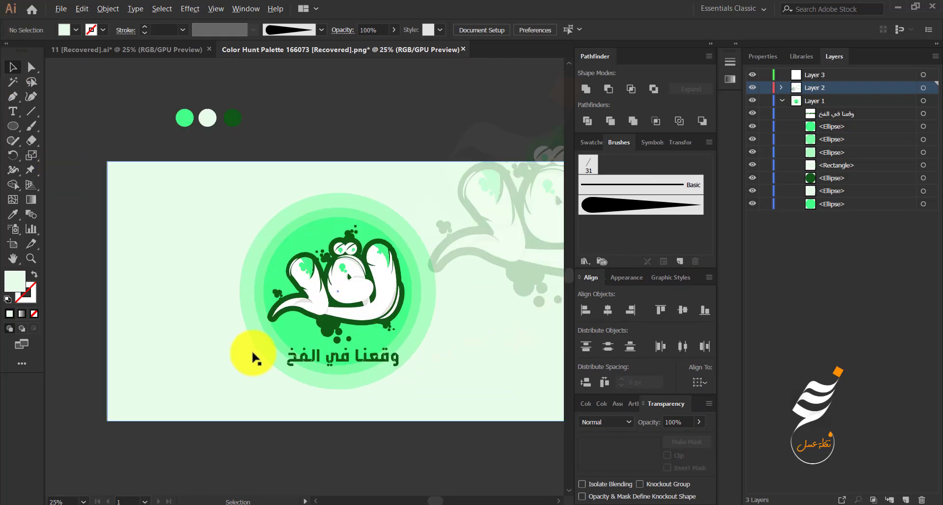
pyautogui.moveTo(294, 213); pyautogui.dragTo(322, 335)
pyautogui.scroll(-1, 299, 322)
pyautogui.click(337, 164)
pyautogui.scroll(-2, 141, 311)
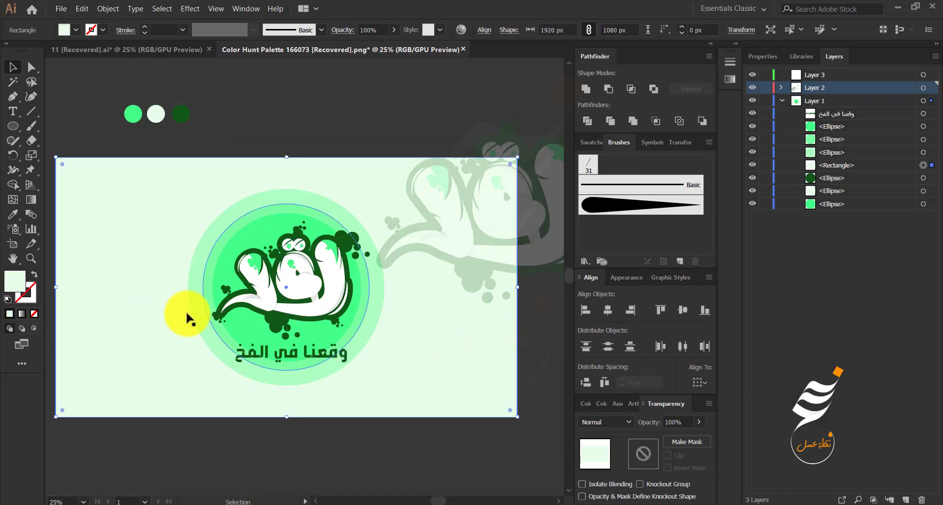
# Deselect everything and view the finished artwork full screen, cropped to the artboard
pyautogui.click(61, 8)
pyautogui.click(294, 136)
pyautogui.click(190, 417)
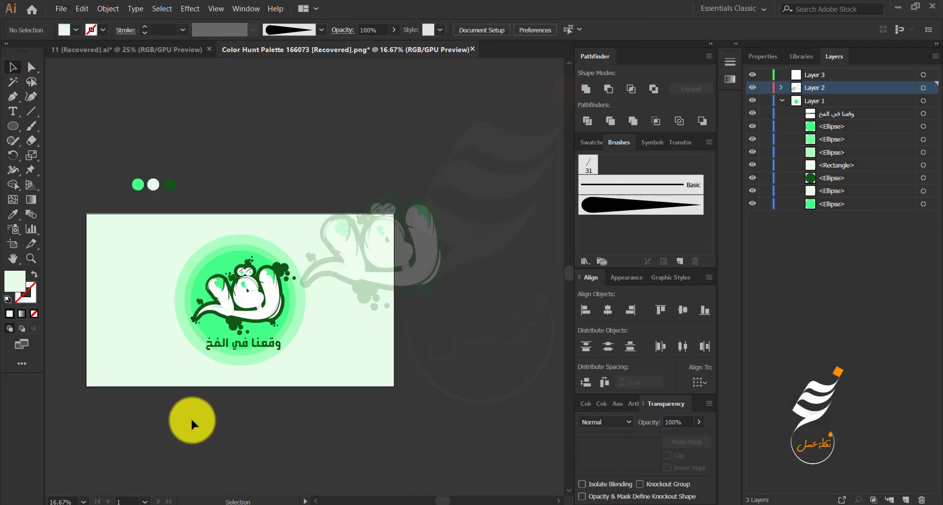
pyautogui.moveTo(191, 417); pyautogui.dragTo(250, 410)
pyautogui.click(236, 504)
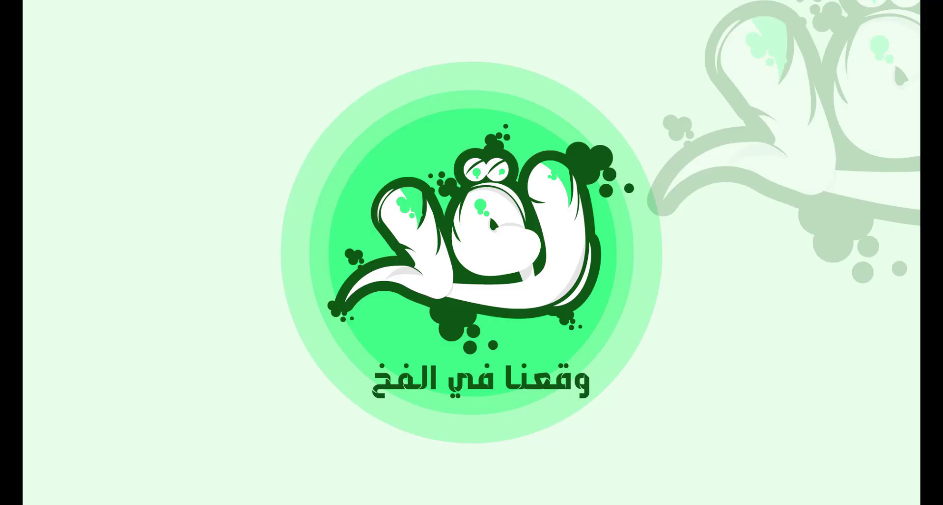